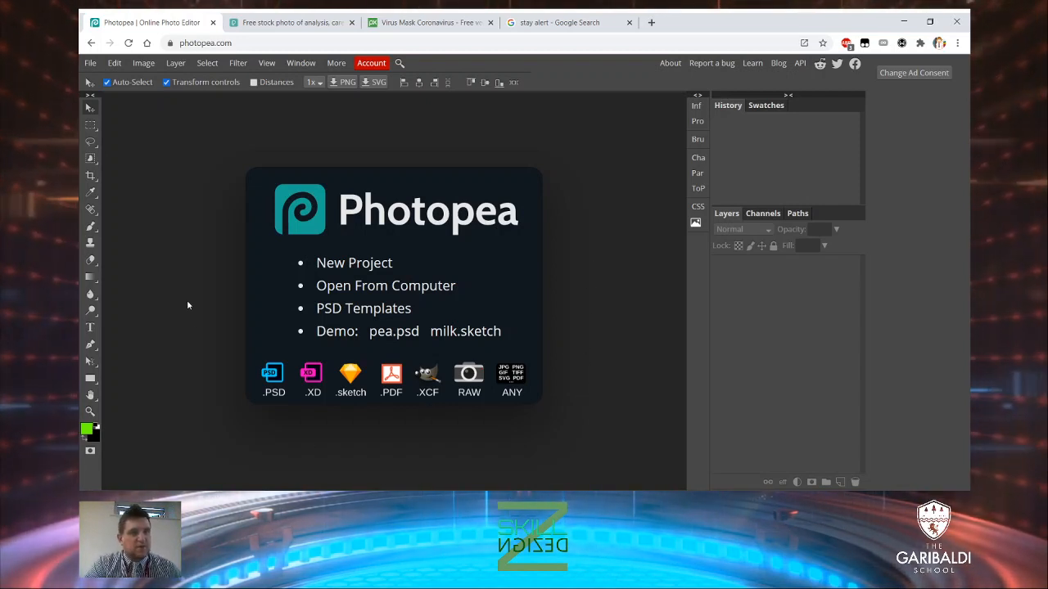
Create a new project named Safety Poster using the A4 print preset
left_click(90, 64)
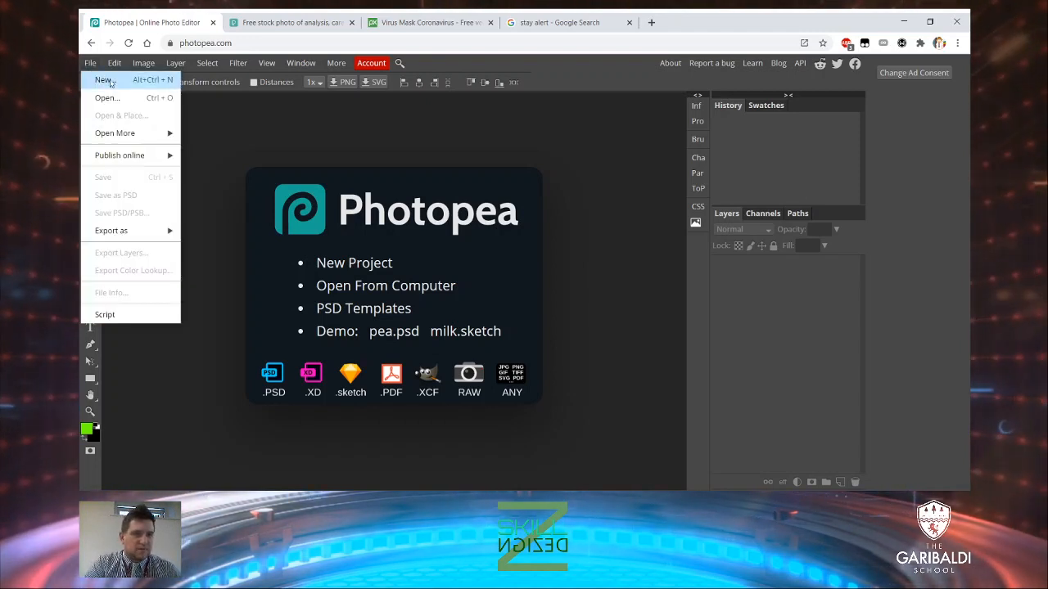
left_click(118, 82)
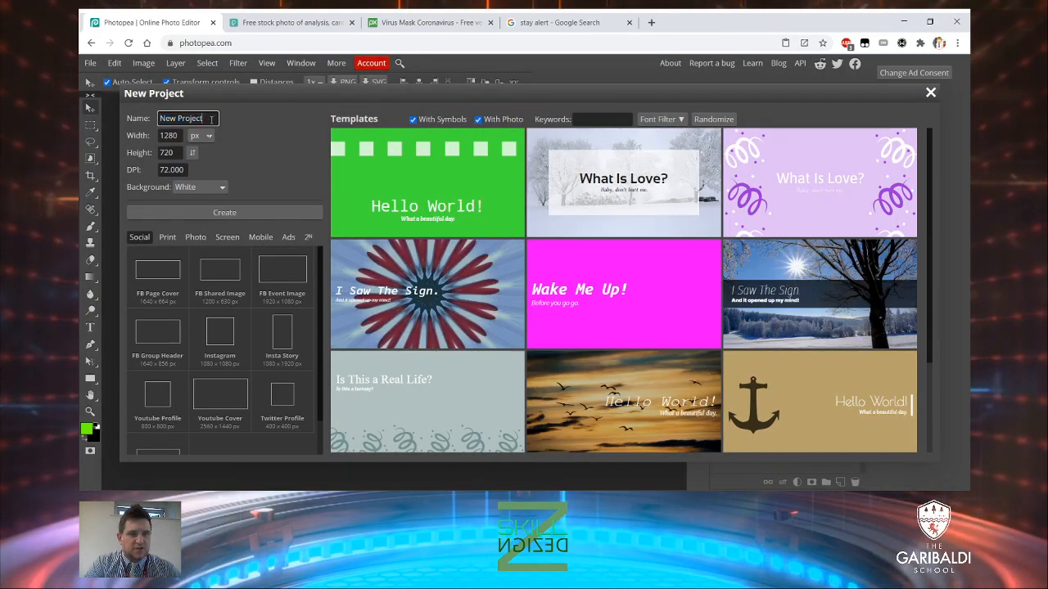
type("P")
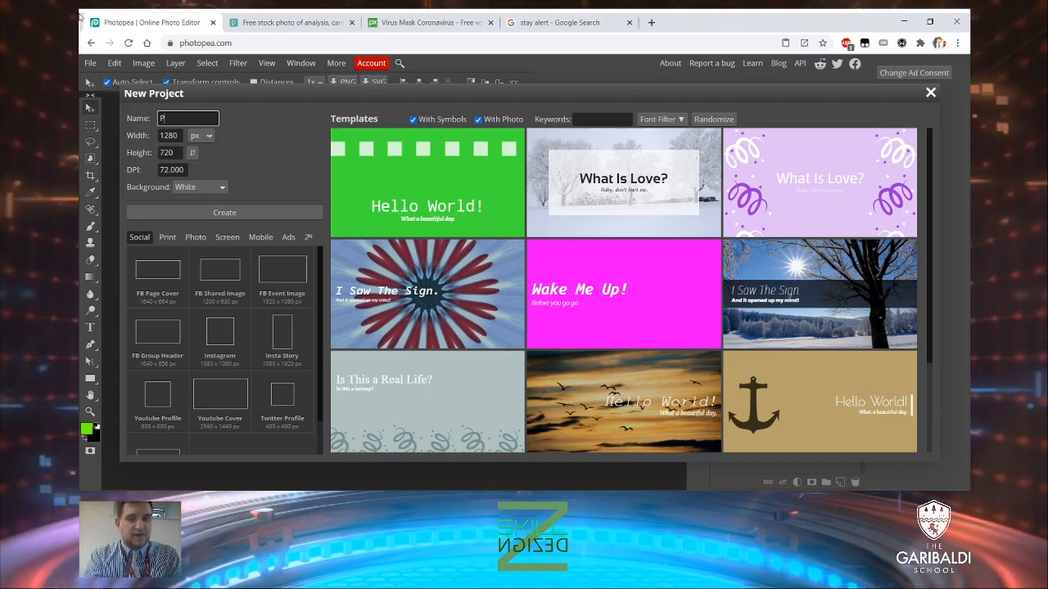
type("Safety")
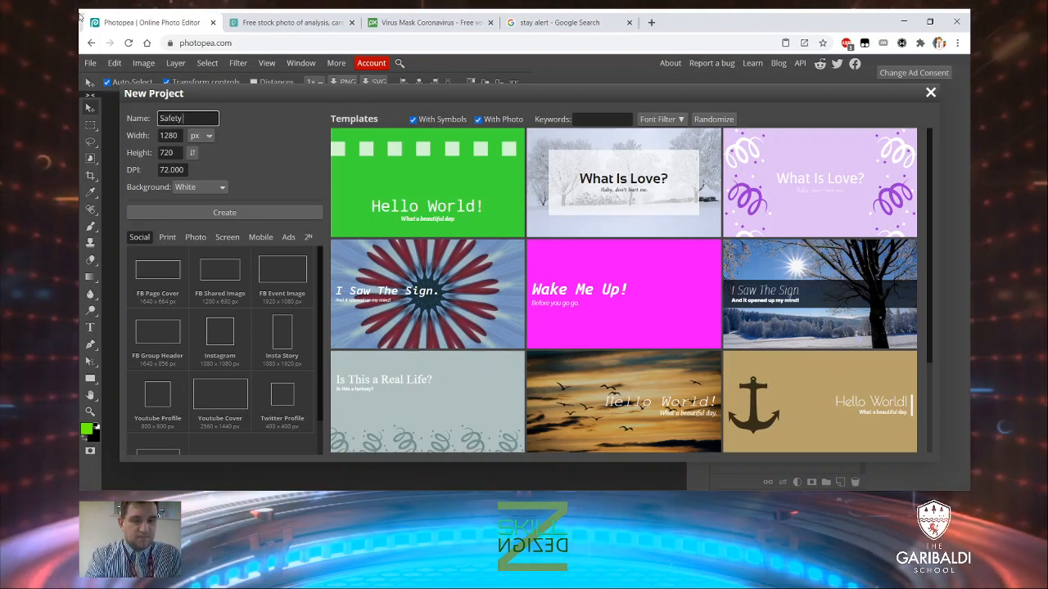
type(" Poster")
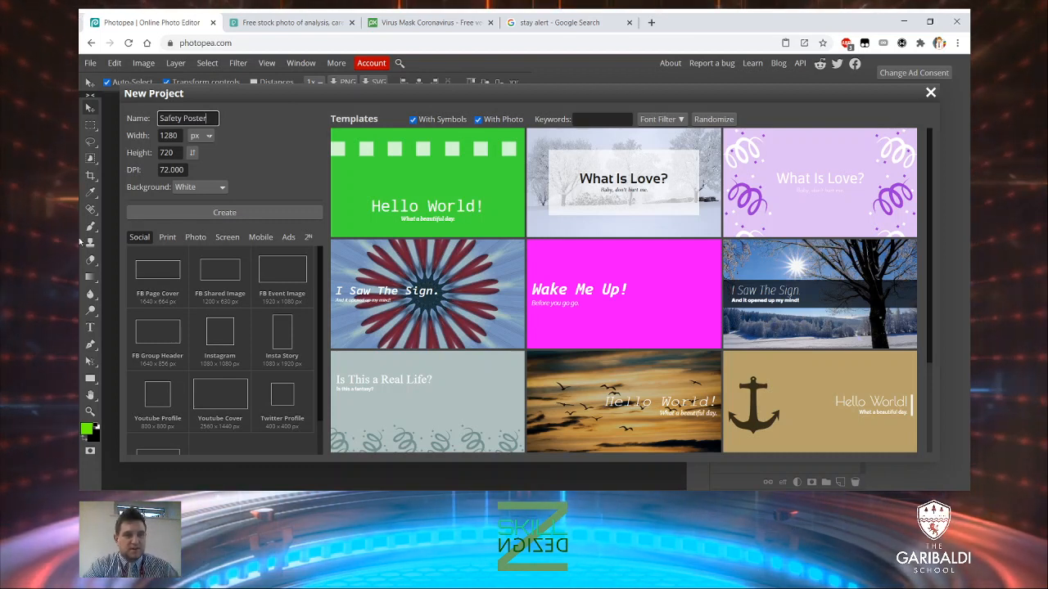
left_click(168, 238)
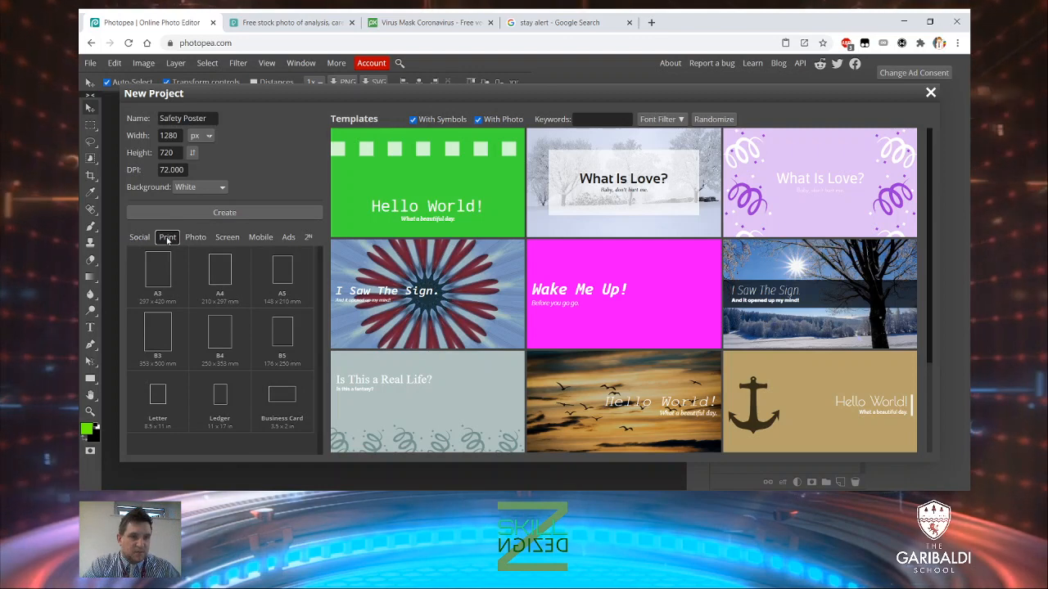
left_click(218, 276)
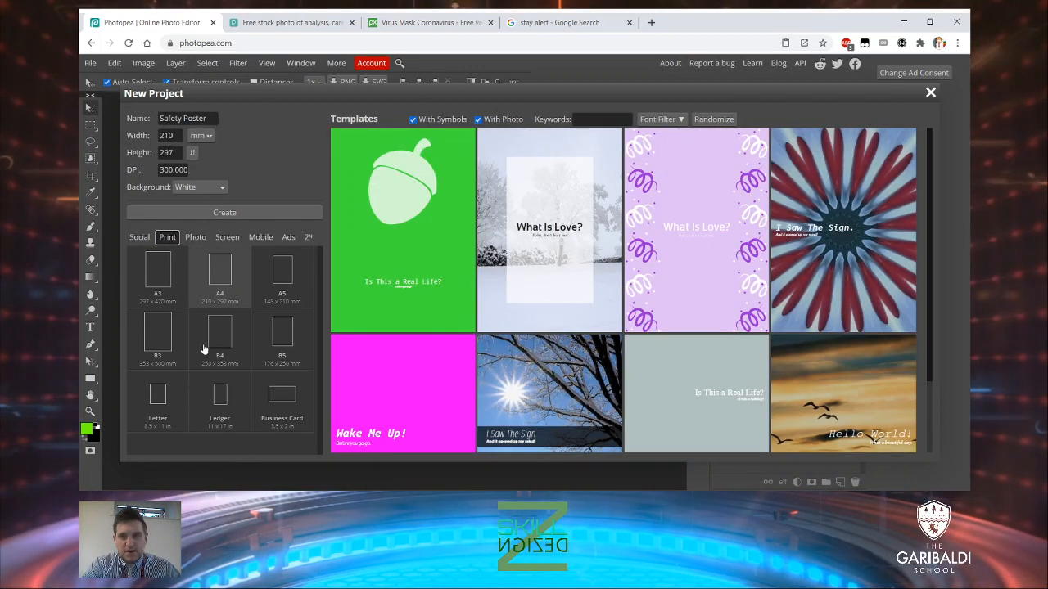
left_click(275, 214)
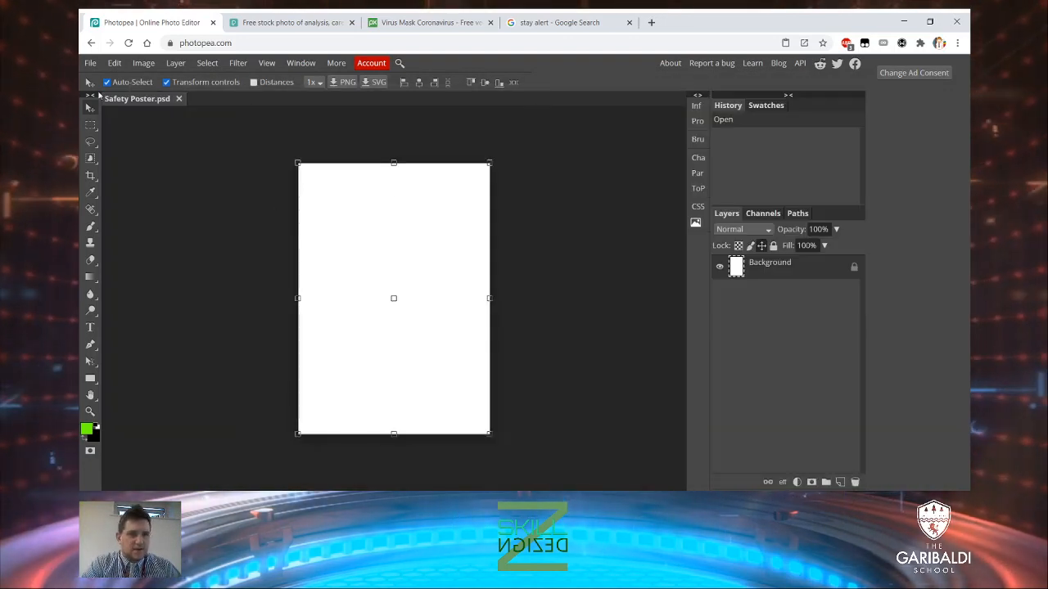
Turn off Auto-Select and Transform controls for the Move tool, and save the poster as a PSD file
left_click(107, 82)
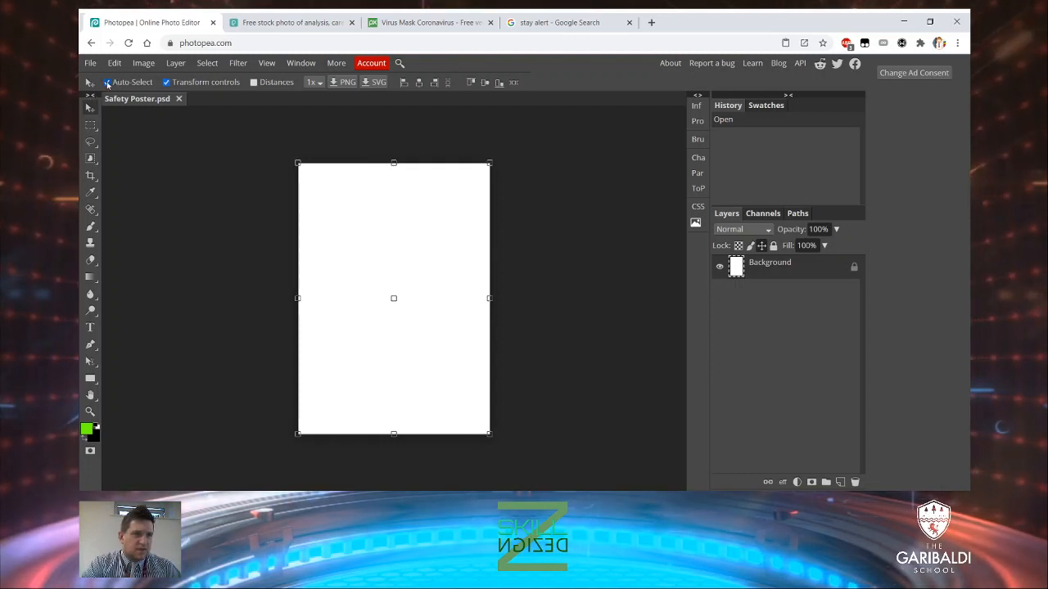
left_click(166, 82)
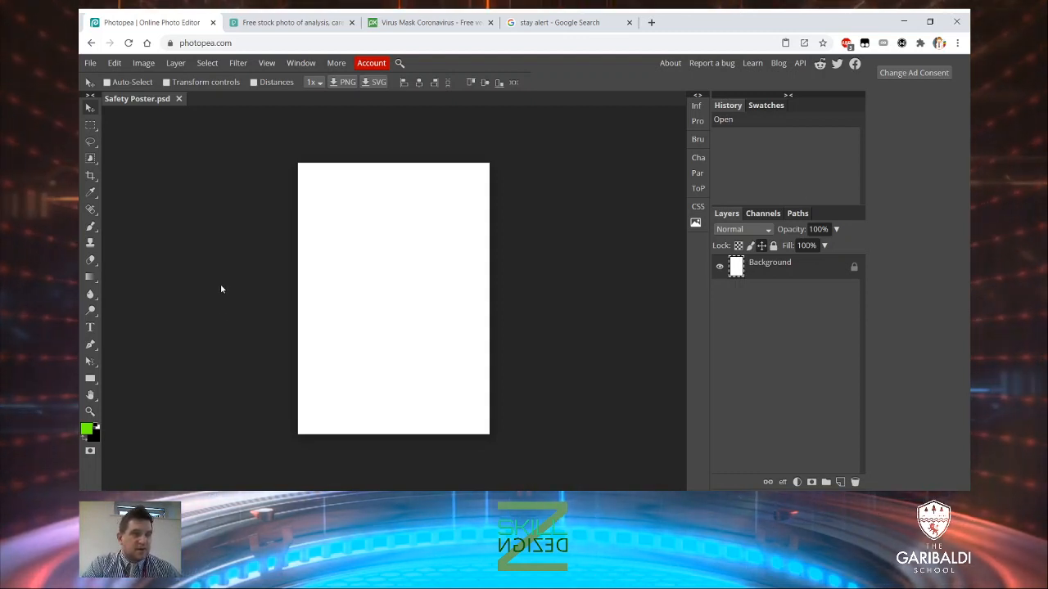
left_click(87, 64)
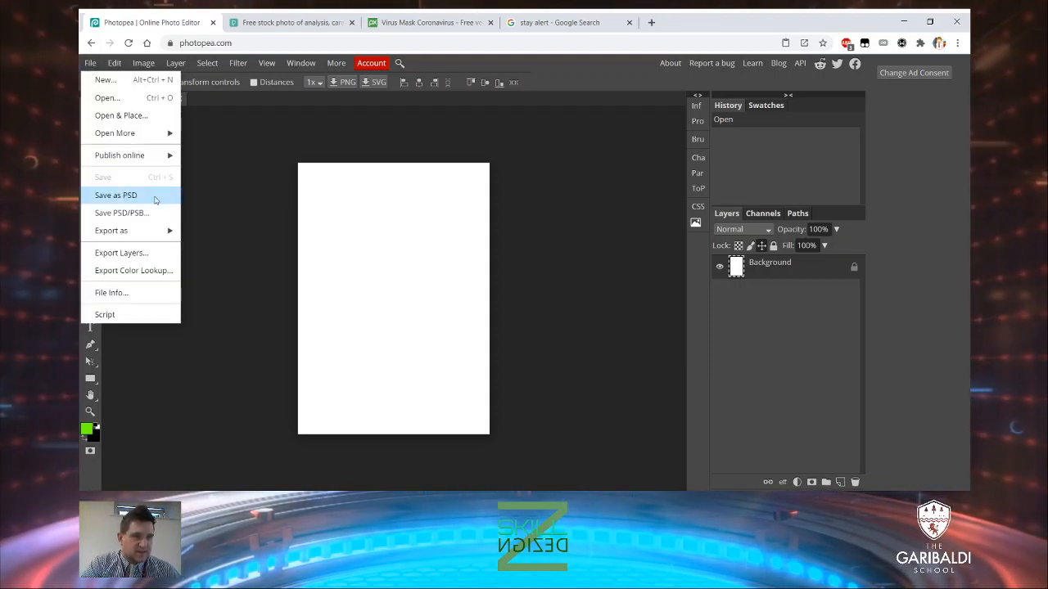
left_click(154, 200)
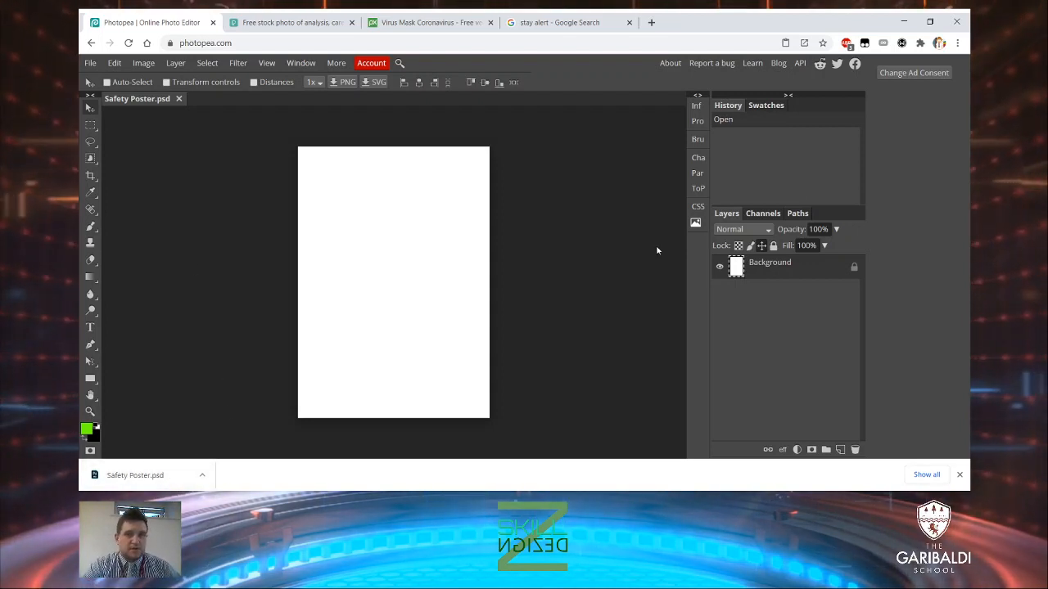
Close the poster document and reopen the saved Safety Poster.psd from the computer, dismissing the download notice
left_click(178, 98)
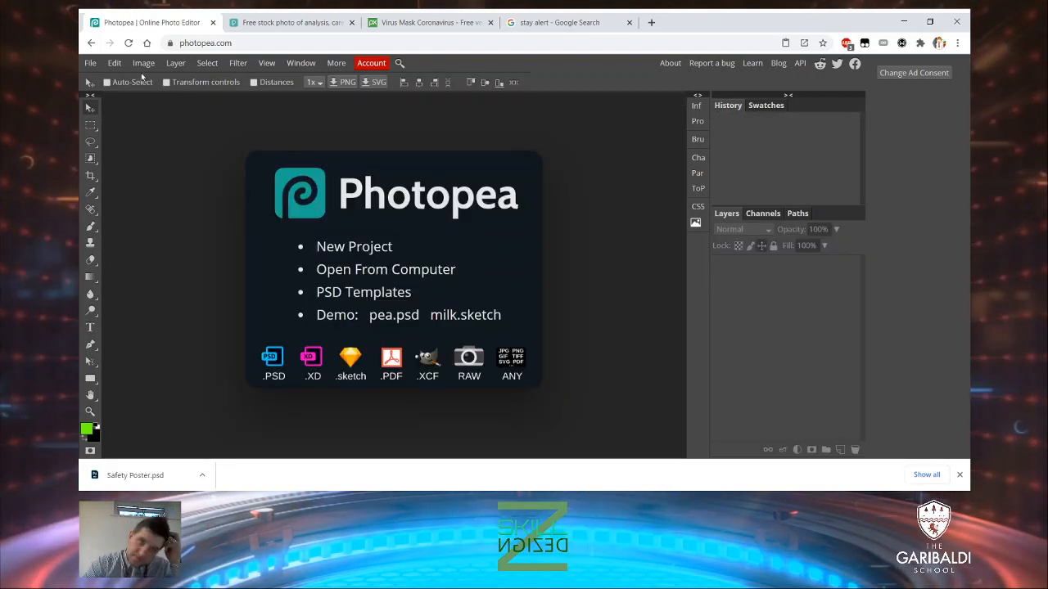
left_click(91, 63)
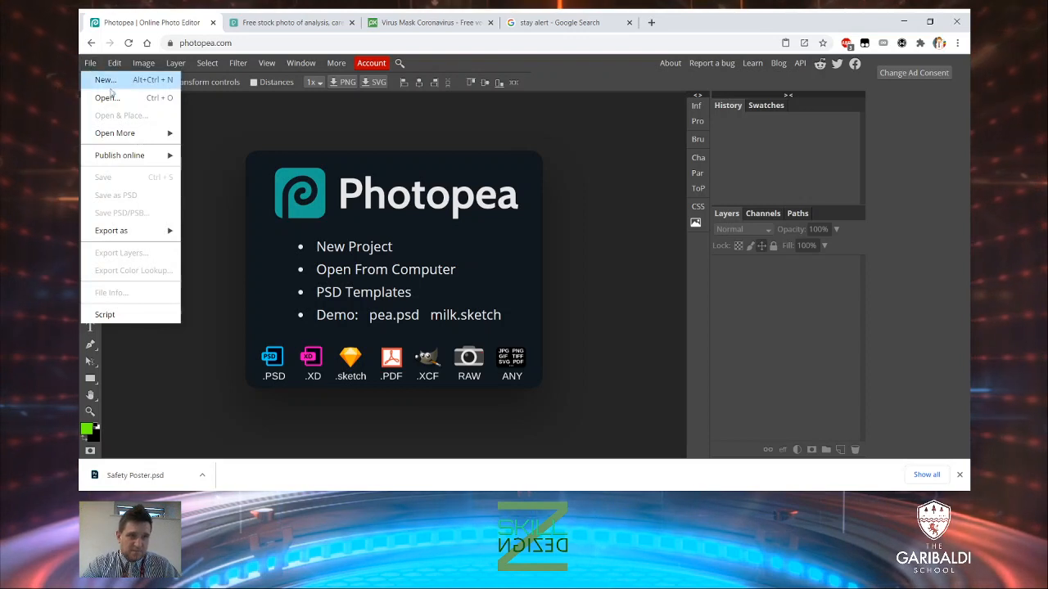
left_click(140, 105)
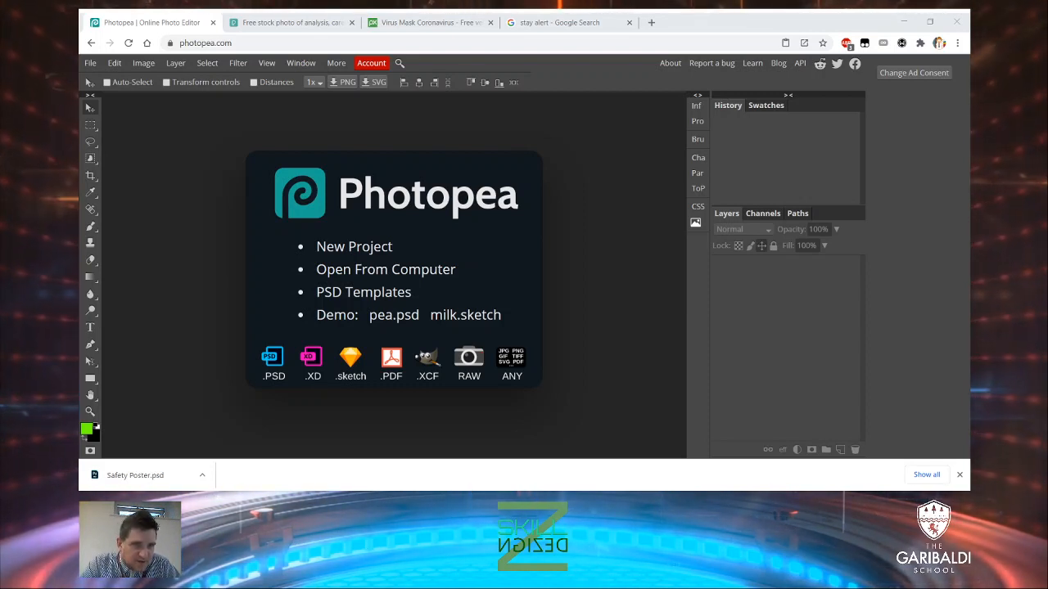
double_click(235, 97)
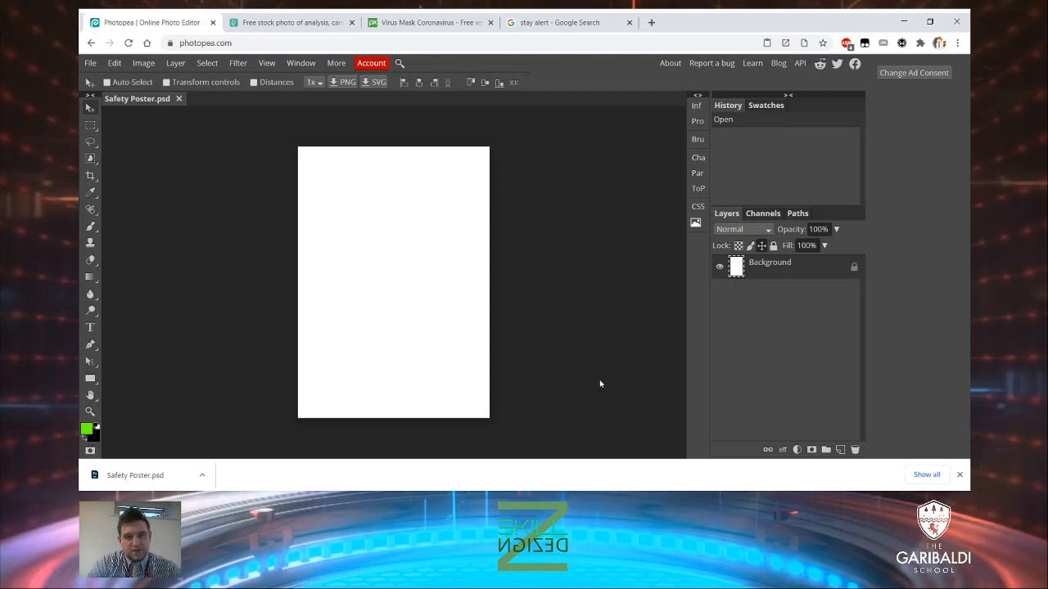
left_click(959, 475)
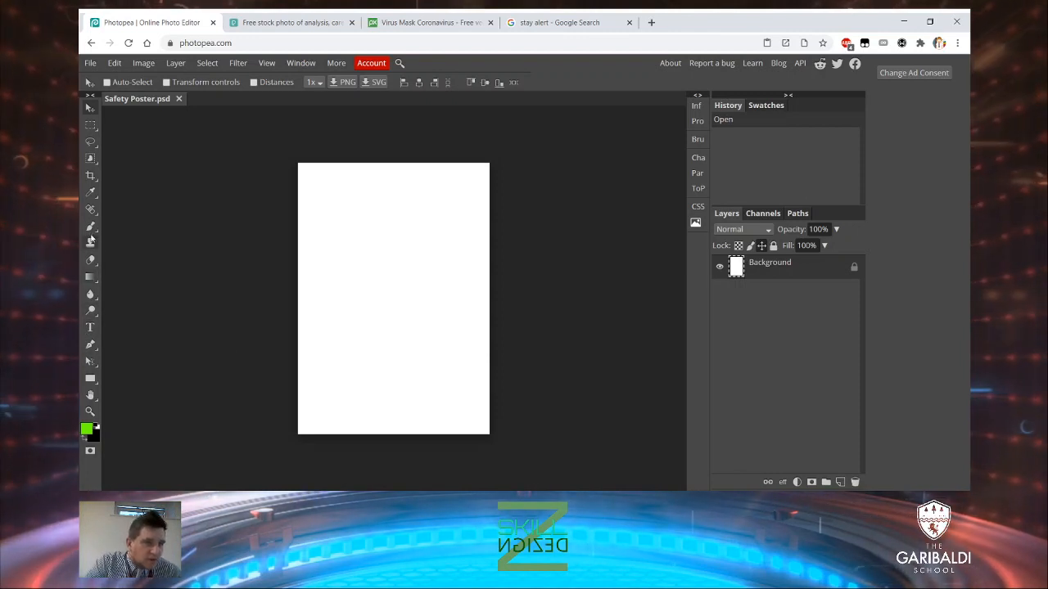
Brush a freehand green squiggle across the page and export the poster as a JPG image
left_click(90, 226)
mouse_move(334, 243)
left_mouse_down()
mouse_move(352, 348)
mouse_move(373, 384)
mouse_move(429, 315)
left_mouse_up()
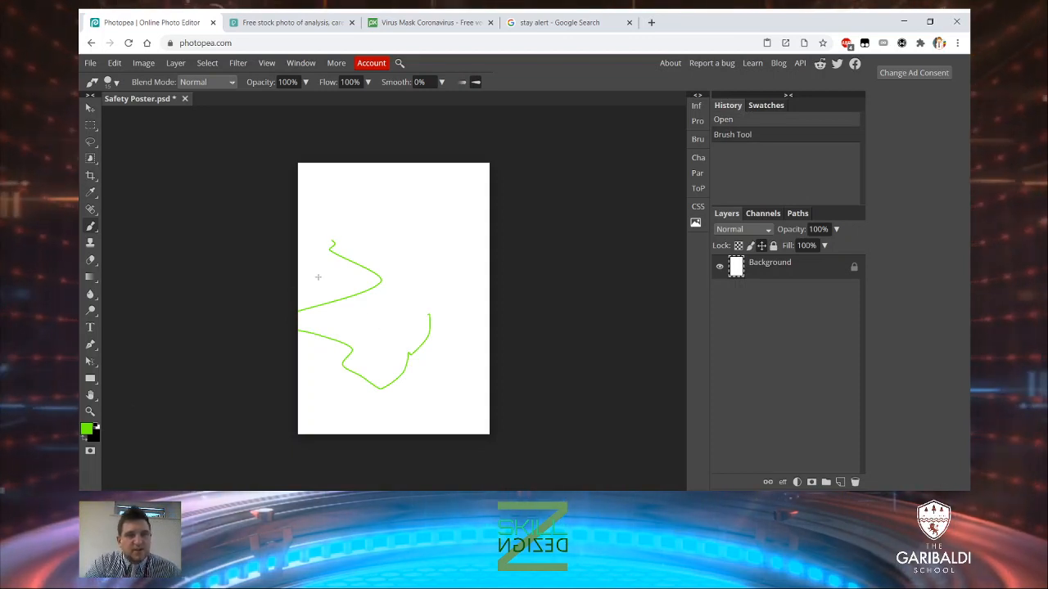
left_click(91, 63)
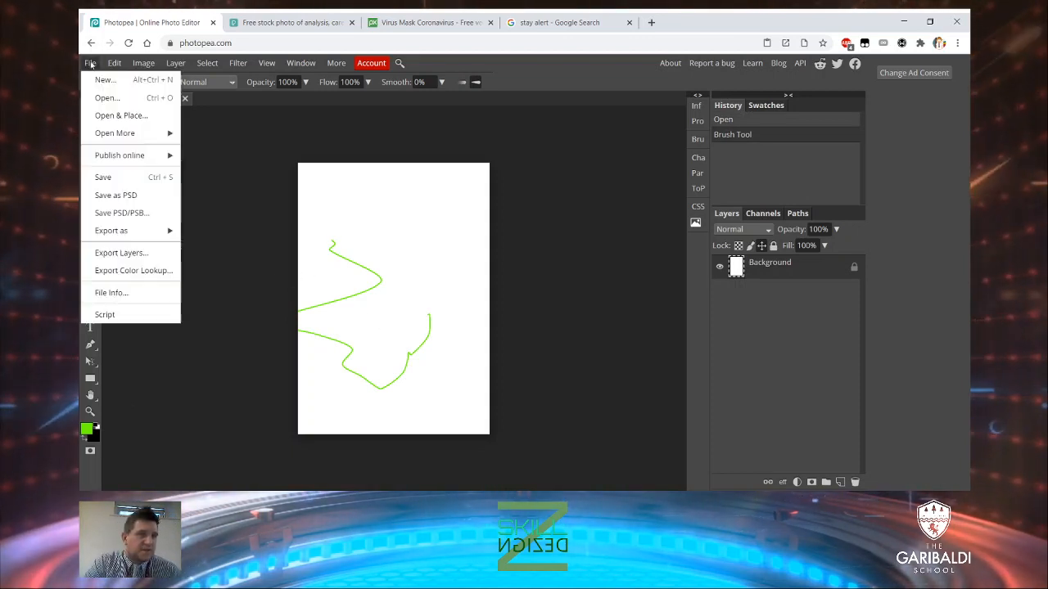
mouse_move(131, 234)
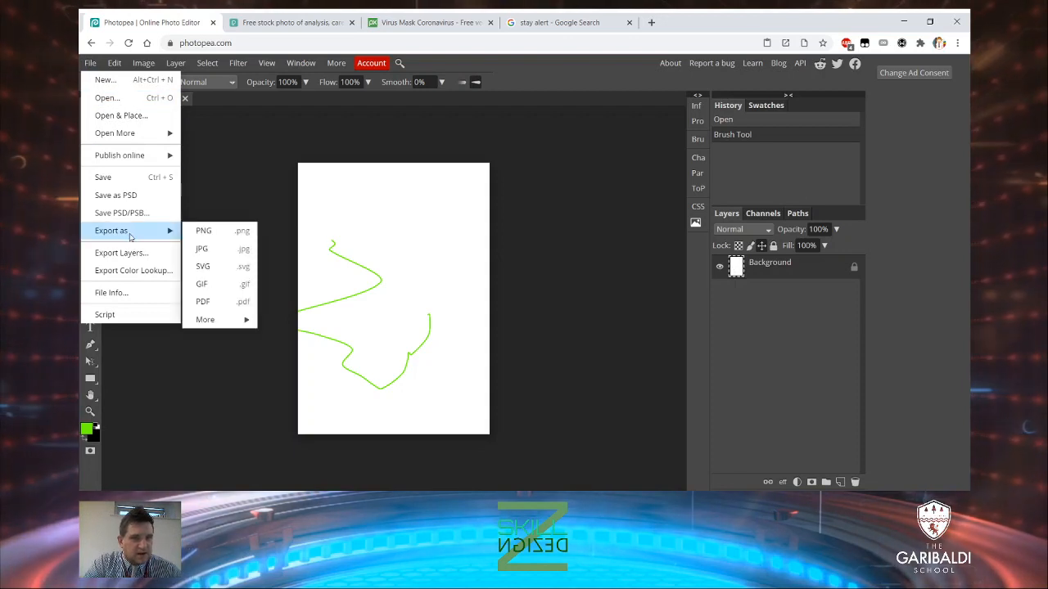
left_click(224, 256)
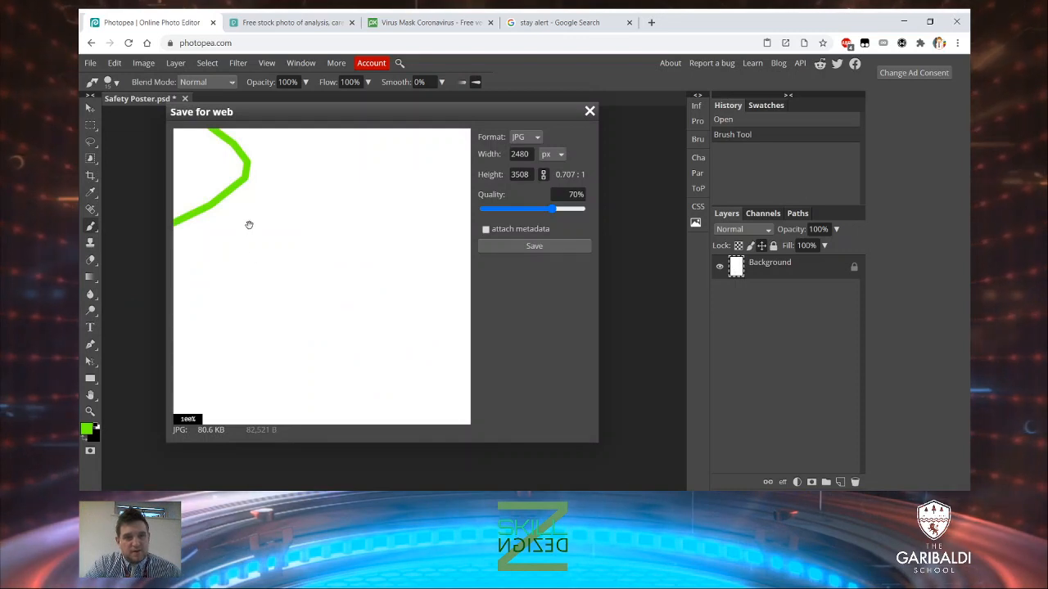
left_click_drag(248, 224, 423, 311)
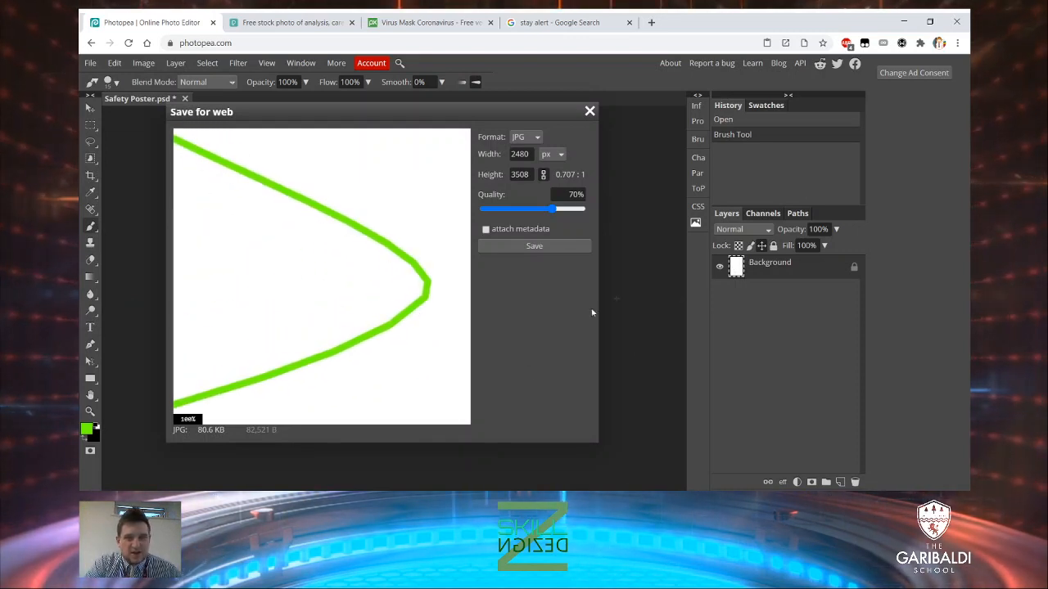
left_click(536, 247)
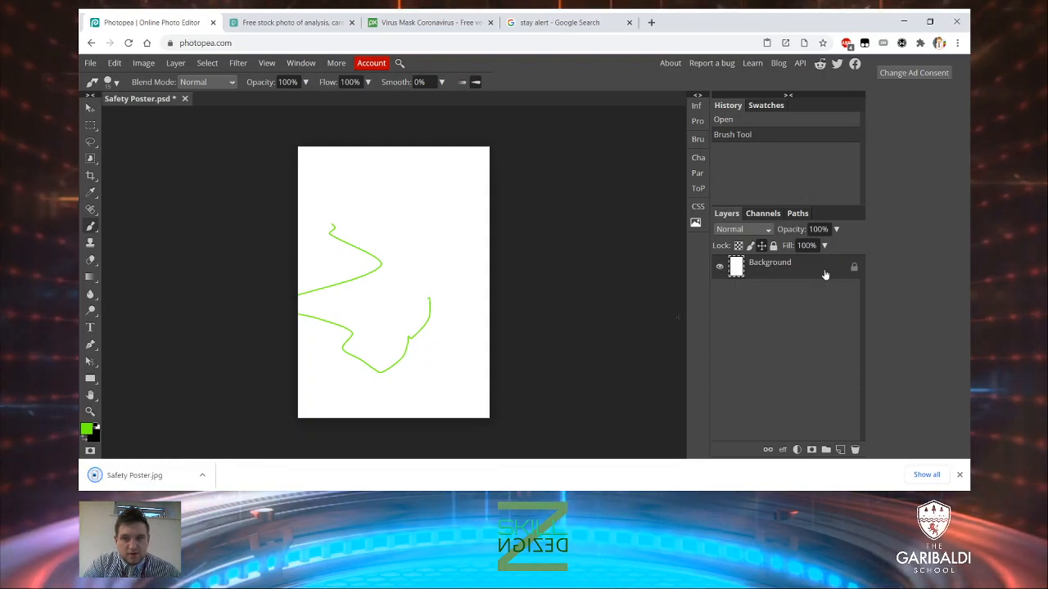
Hide the Background layer and try to paint on it with the Brush tool
double_click(849, 272)
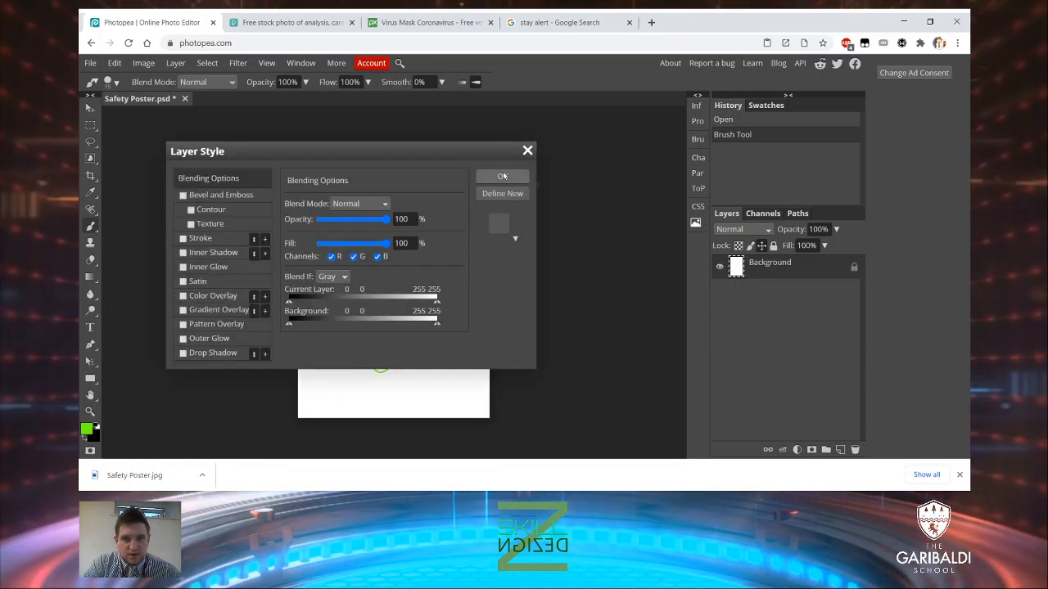
left_click(501, 176)
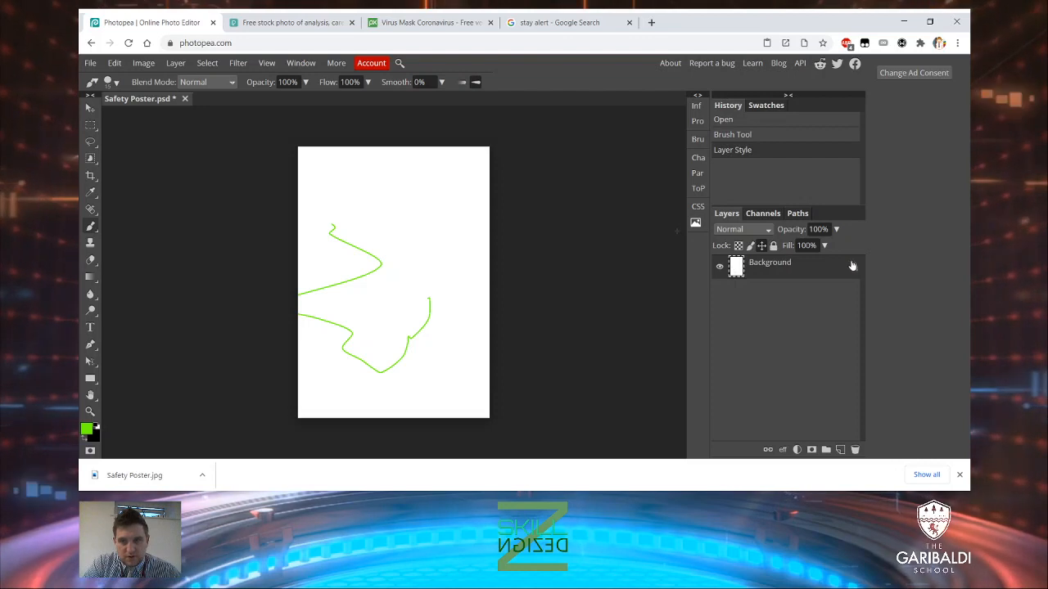
left_click(719, 266)
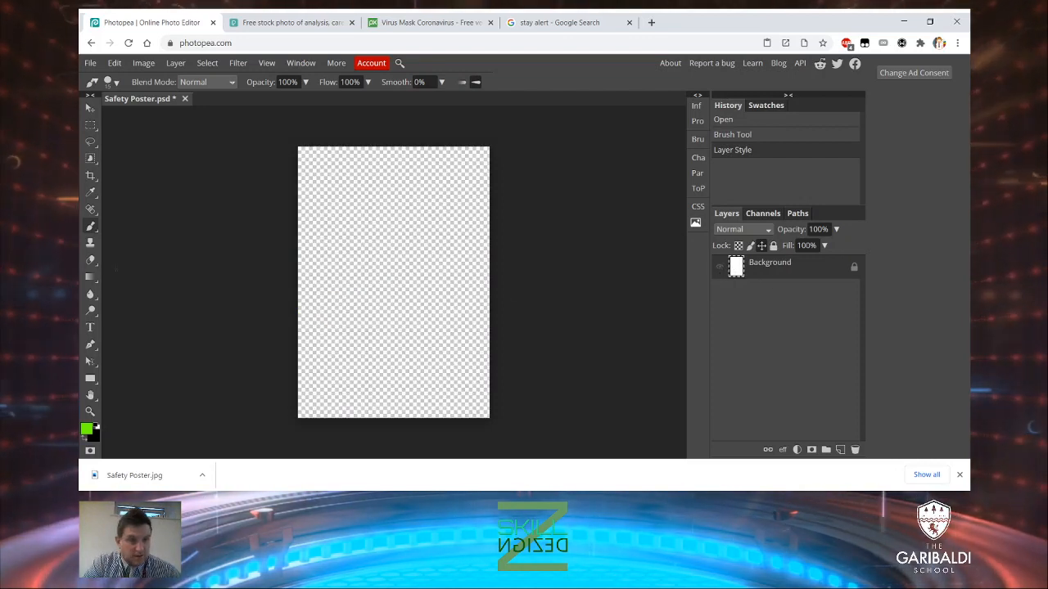
left_click(413, 289)
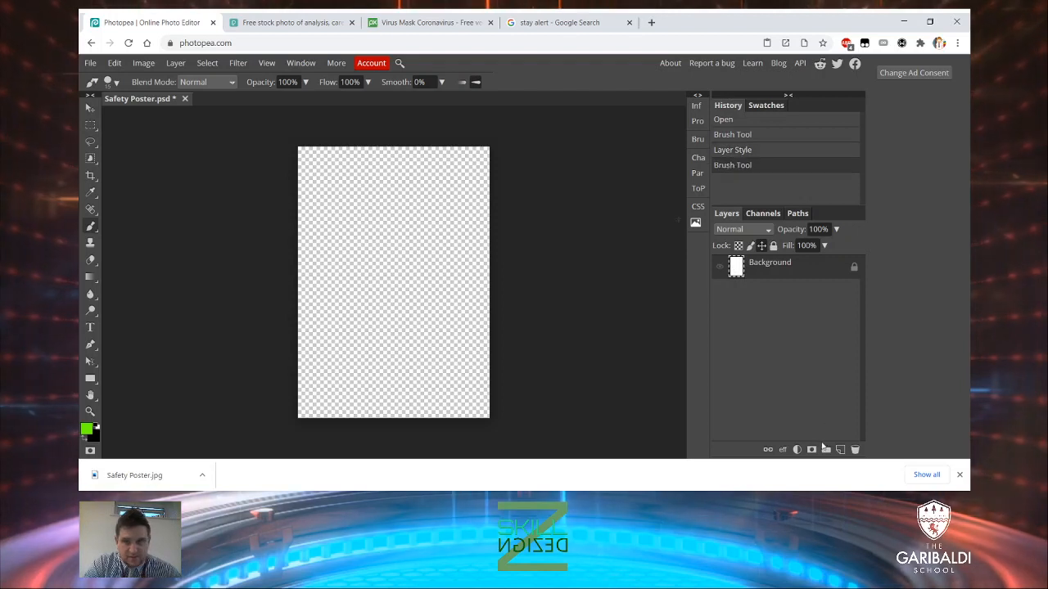
Add a new layer above the Background and brush a green zigzag line down the middle of the page
left_click(840, 450)
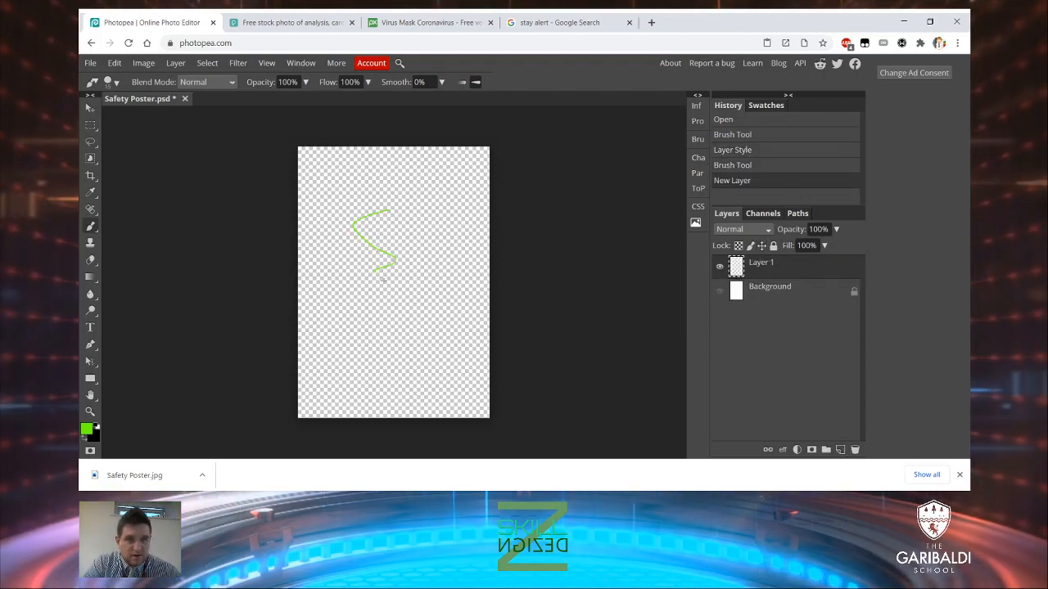
left_click_drag(402, 325, 402, 343)
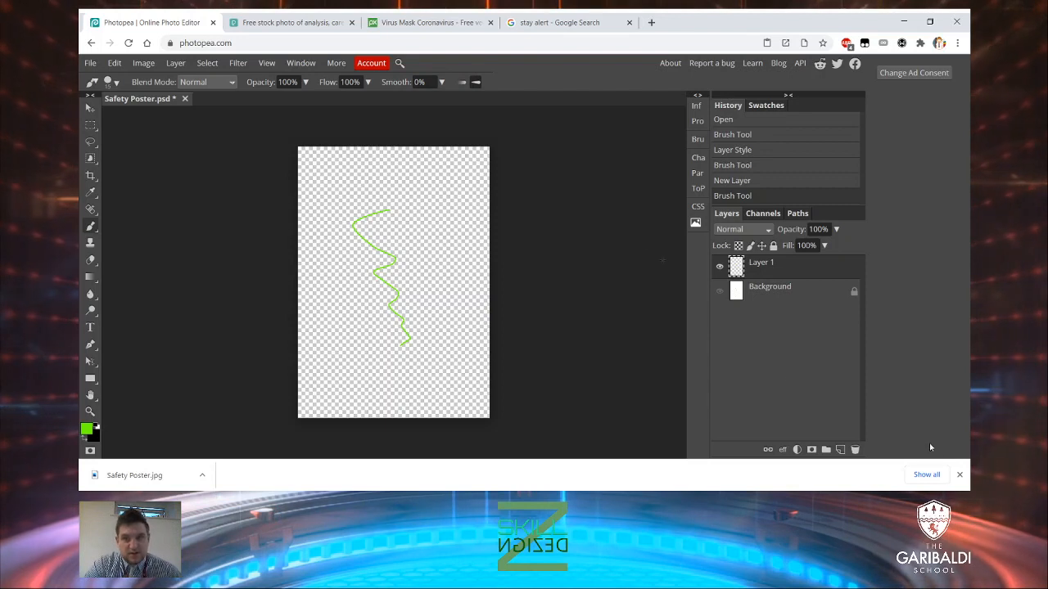
left_click(961, 475)
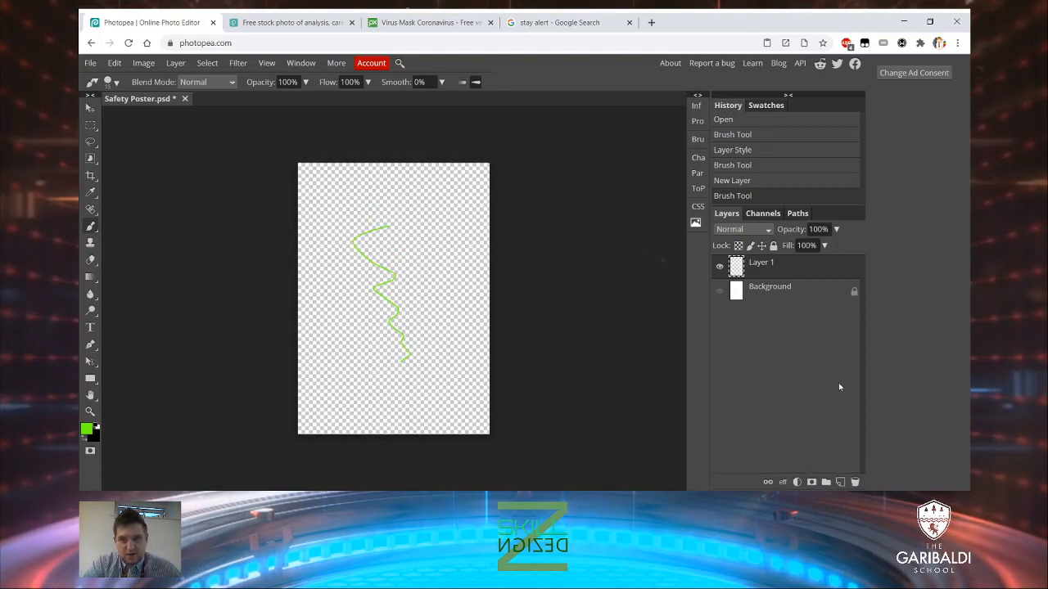
Go back and forth between earlier history states, and revert the document to its original Open state
left_click(730, 121)
left_click(737, 165)
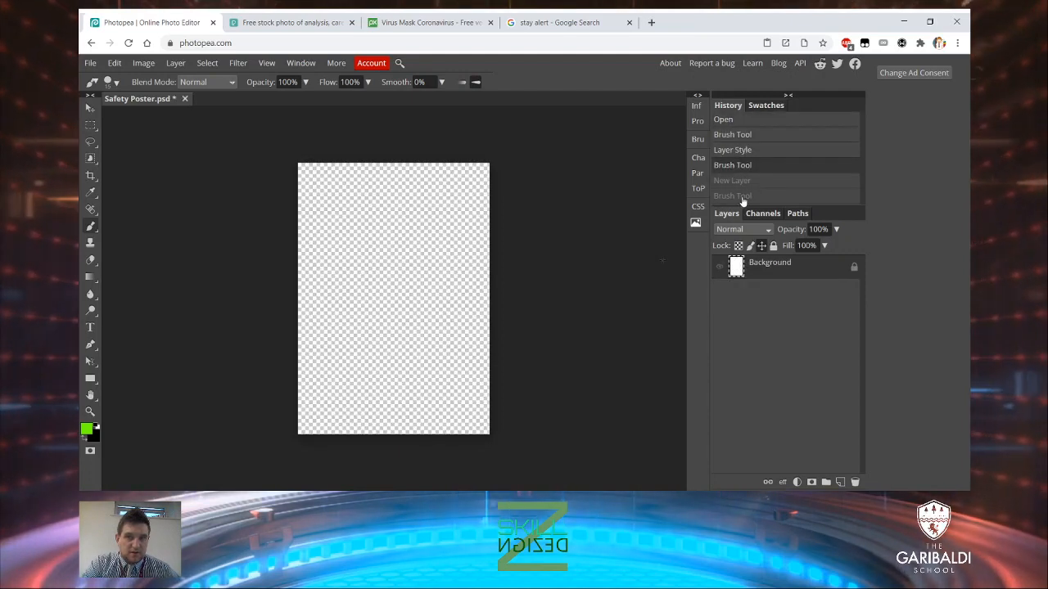
left_click(742, 197)
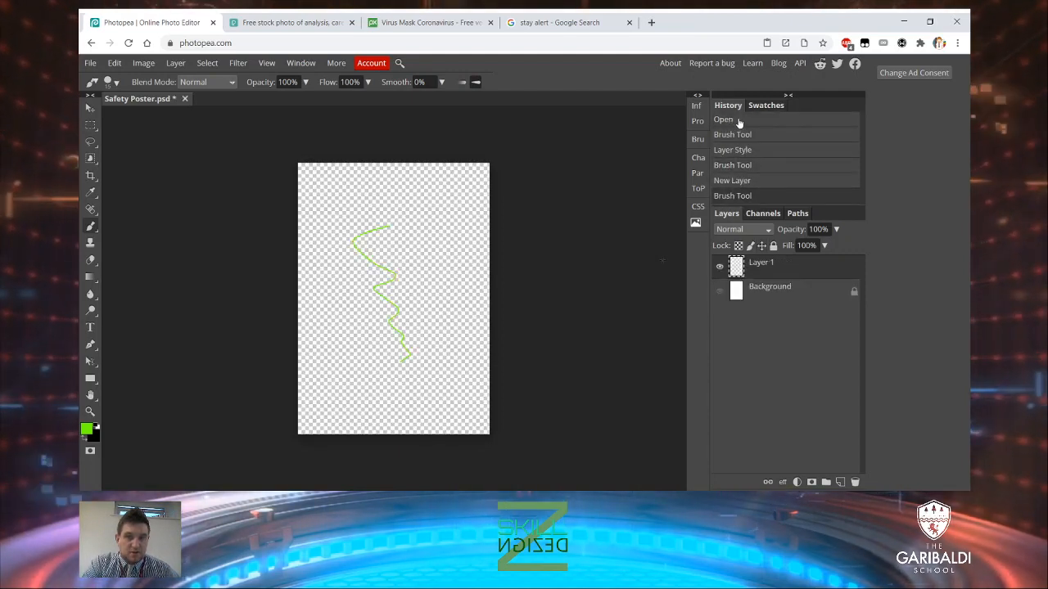
left_click(729, 121)
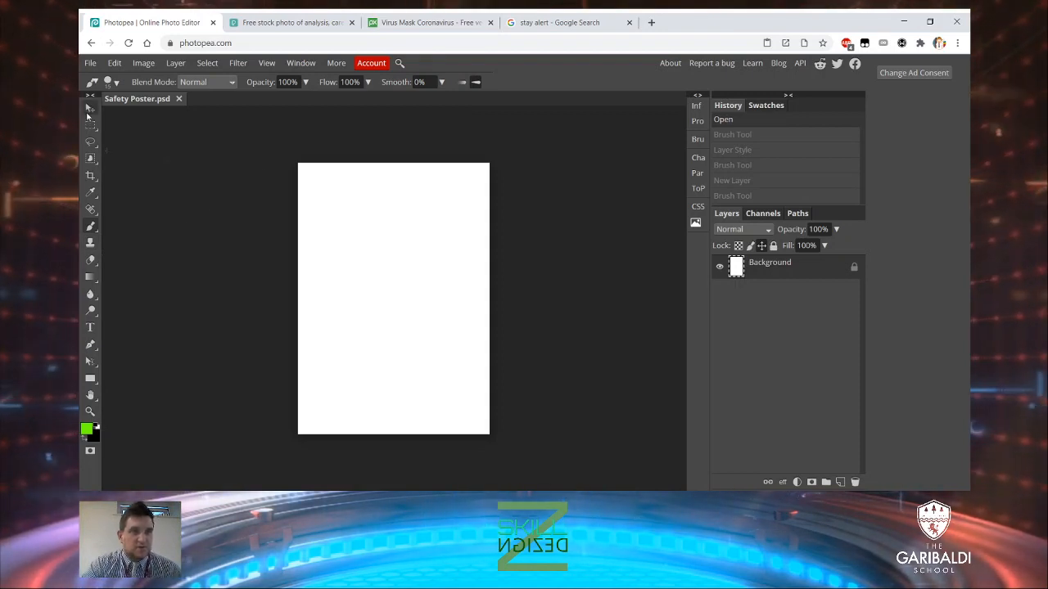
Switch to the Move tool and enable Auto-Select and Transform controls
left_click(91, 110)
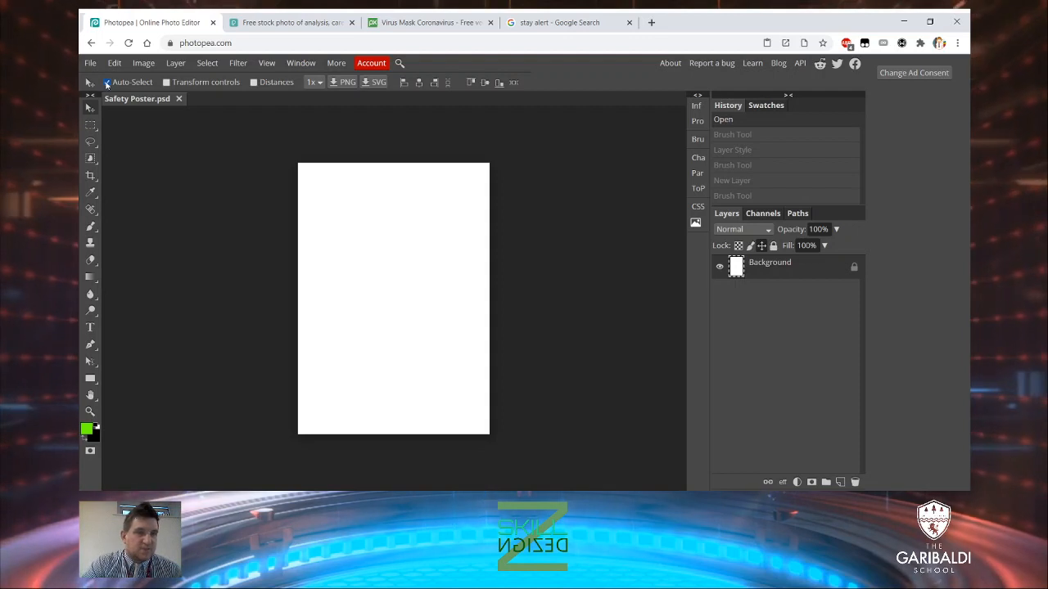
left_click(166, 83)
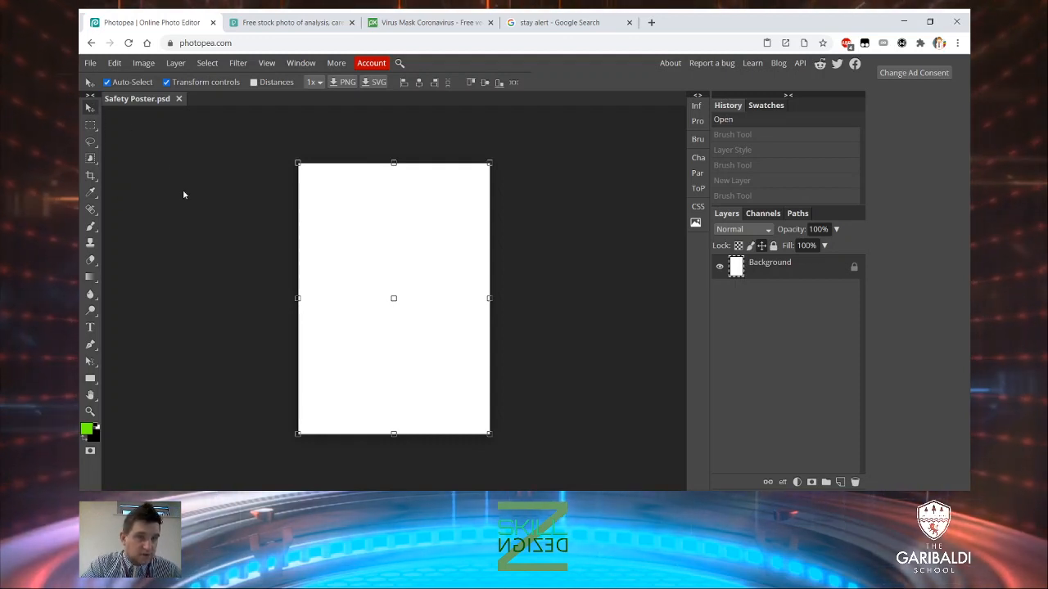
left_click(90, 64)
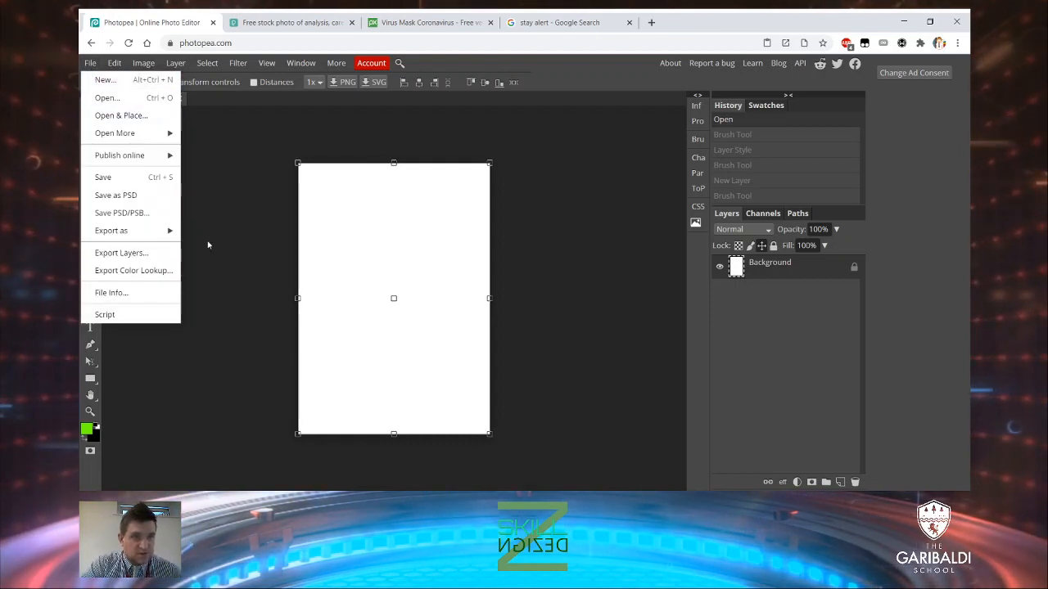
left_click(232, 217)
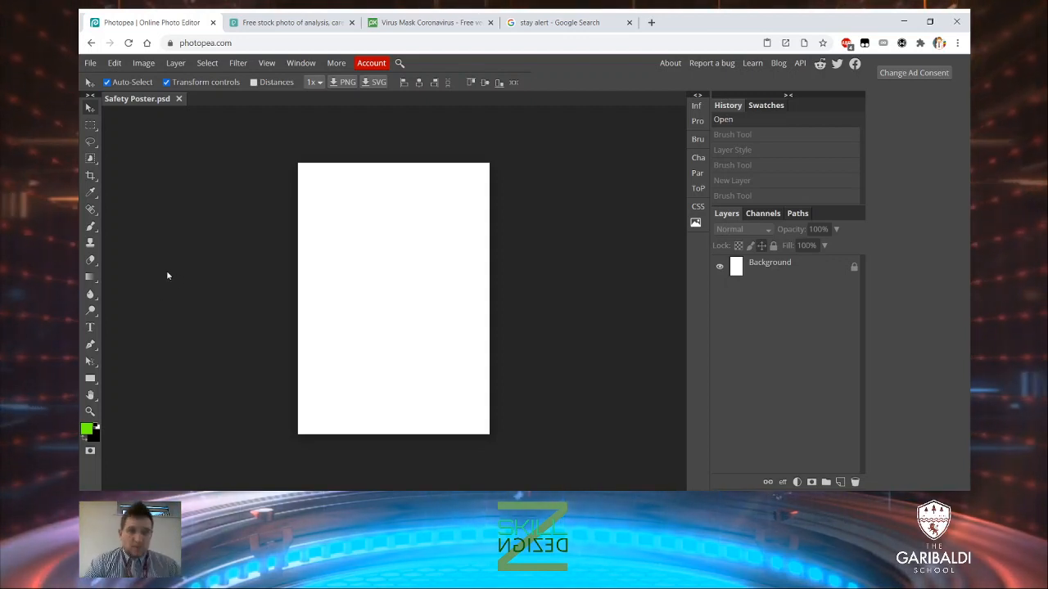
Draw three red rectangles with the Rectangle tool: mid-left, upper right and lower right of the page, the last one overlapping the page's right edge
left_click(90, 379)
left_click_drag(327, 256, 393, 338)
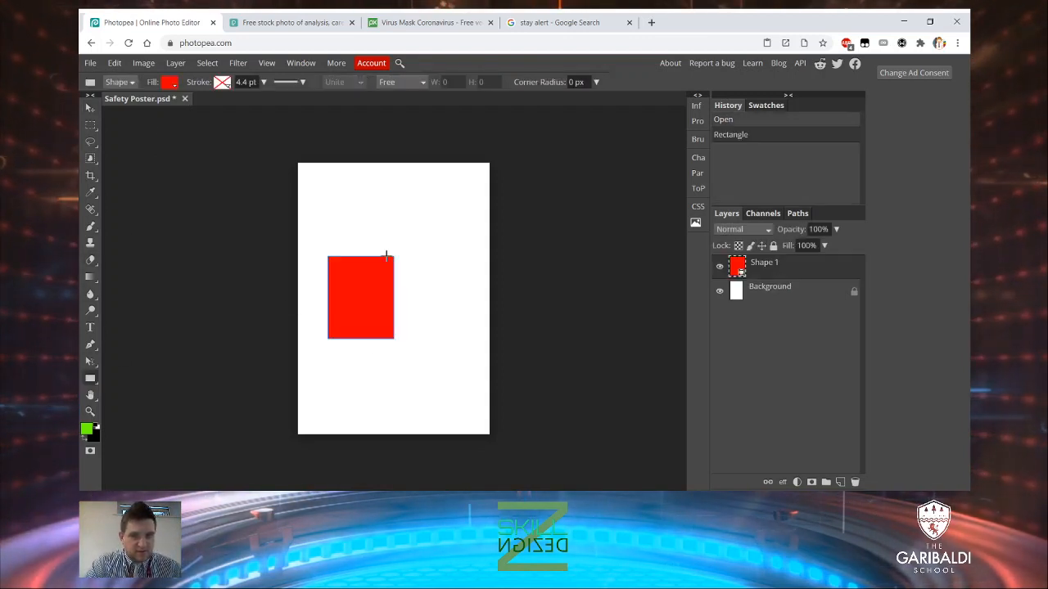
left_click_drag(399, 188, 464, 243)
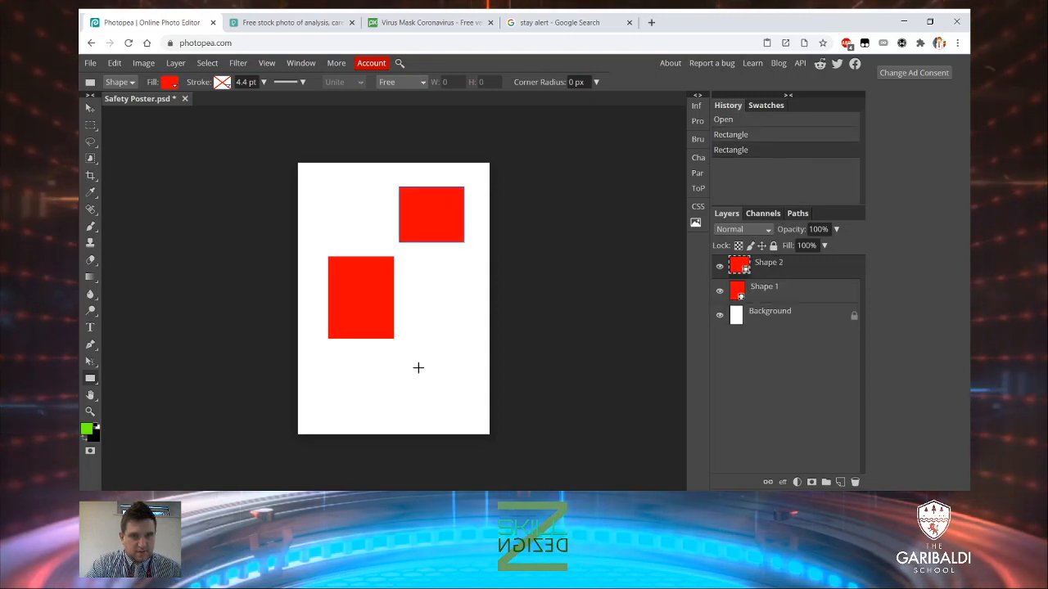
left_click_drag(404, 361, 495, 429)
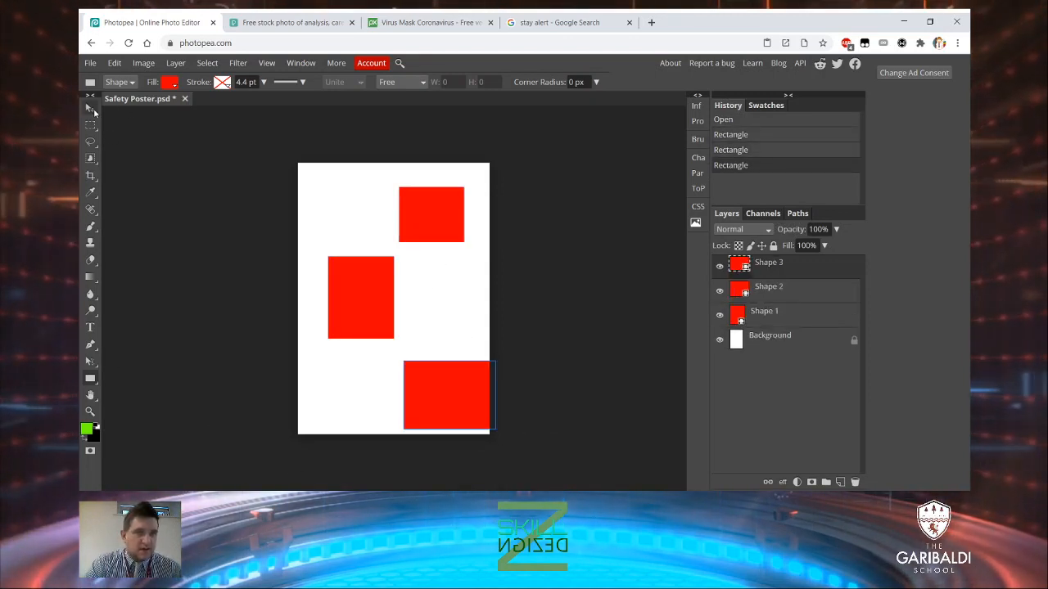
Use the Move tool with Auto-Select to pick the rectangles directly on the canvas and shift each one to a new position
left_click(91, 109)
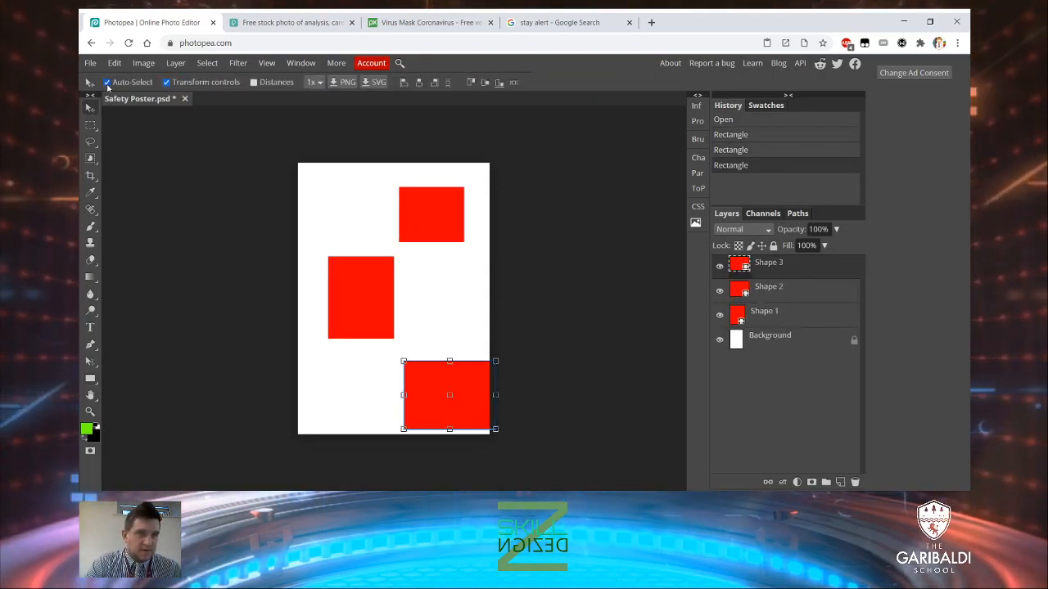
left_click(366, 303)
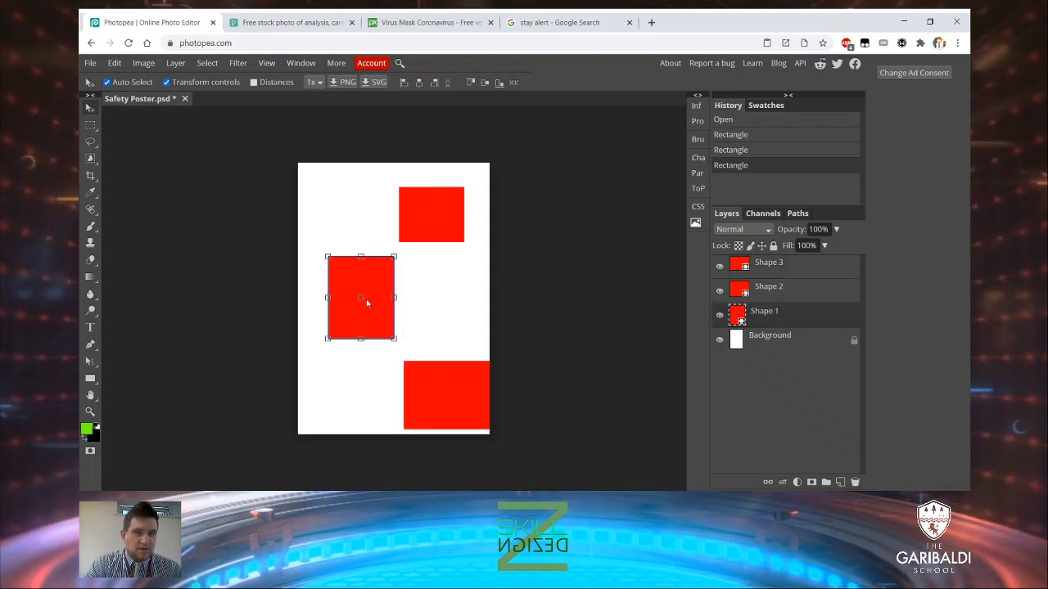
left_click(447, 406)
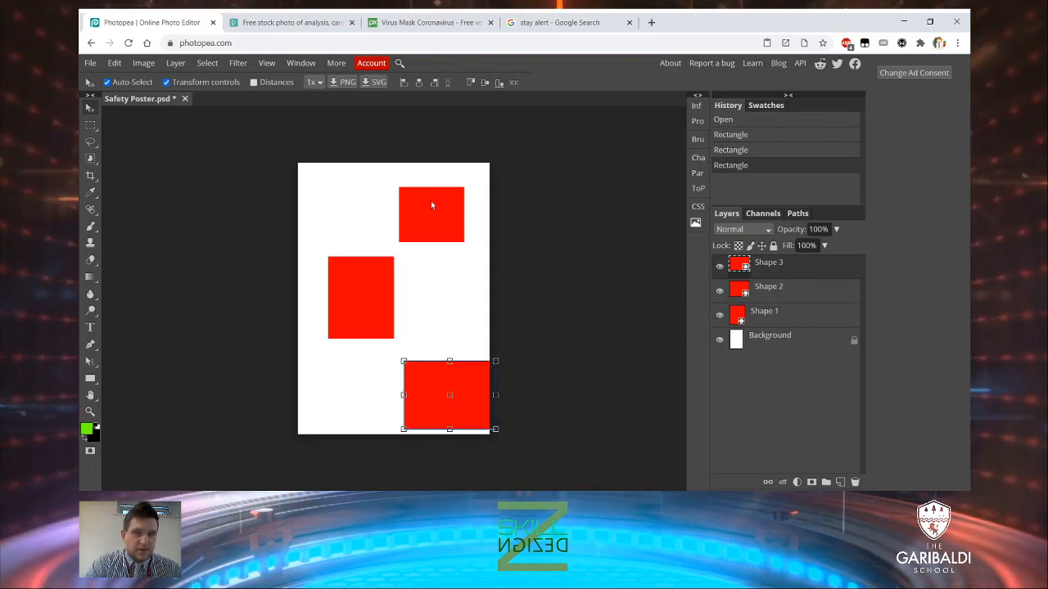
mouse_move(428, 205)
left_mouse_down()
mouse_move(355, 196)
mouse_move(347, 181)
mouse_move(439, 211)
left_mouse_up()
left_click_drag(358, 294, 333, 283)
mouse_move(414, 388)
left_mouse_down()
mouse_move(378, 366)
mouse_move(378, 303)
mouse_move(392, 375)
mouse_move(424, 392)
left_mouse_up()
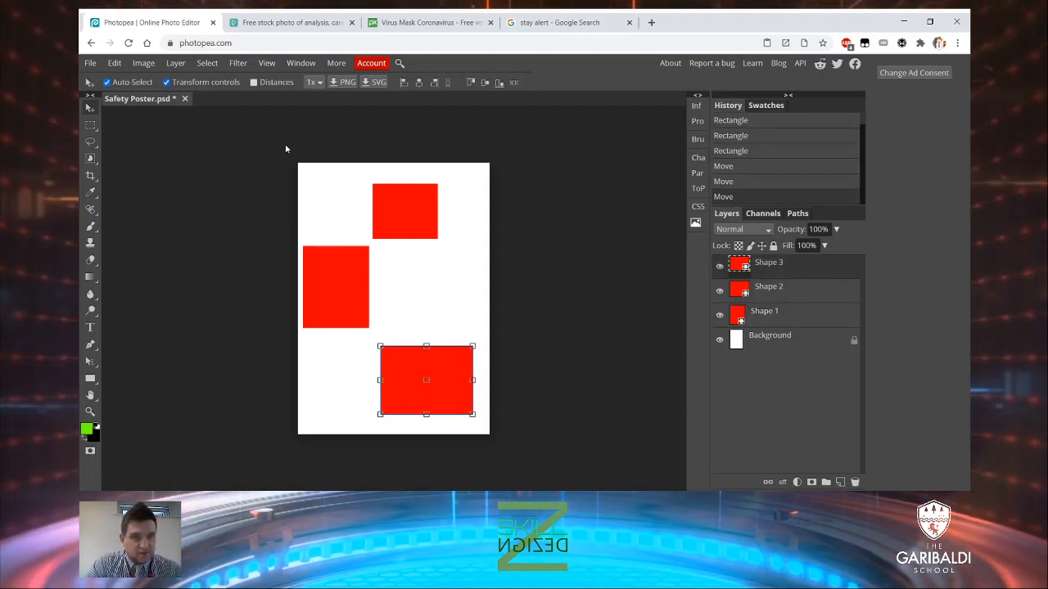
Enlarge the mid-left rectangle to about 118% width and 104% height, rotate it about -77°, and apply the transform
left_click(401, 229)
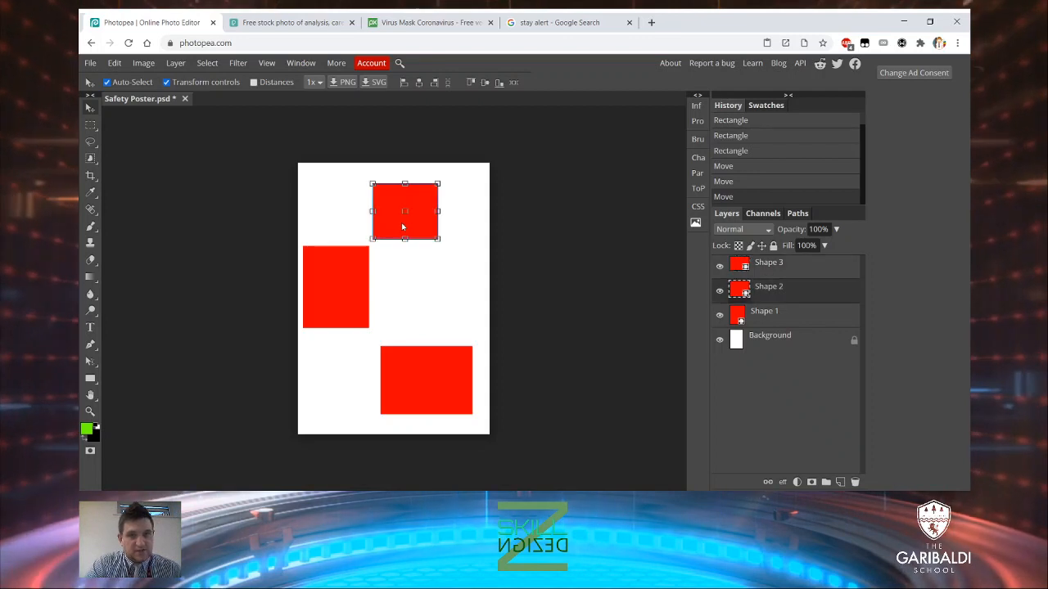
left_click(333, 282)
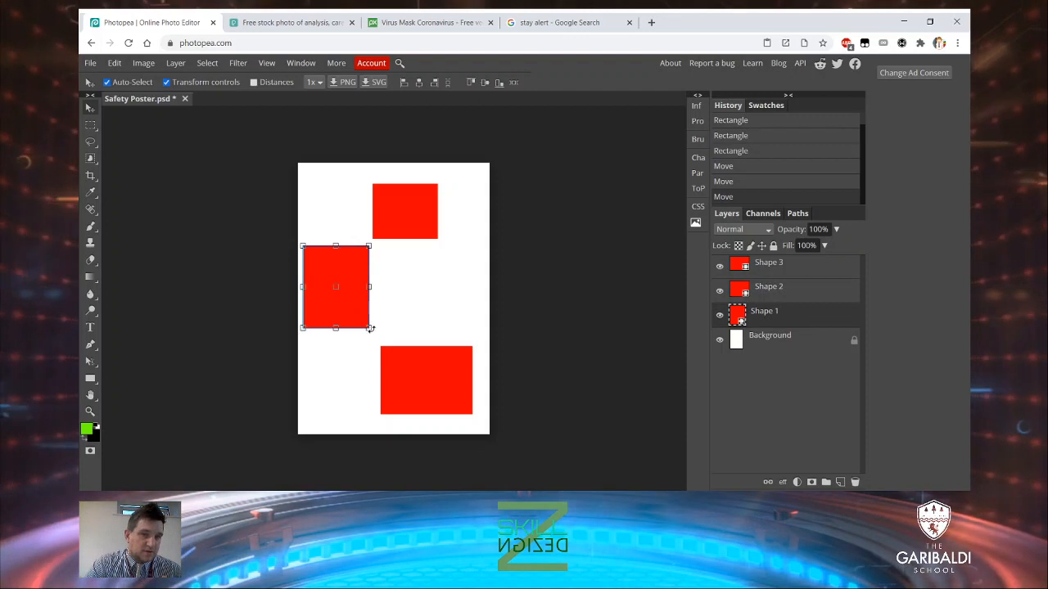
mouse_move(369, 328)
left_mouse_down()
mouse_move(413, 351)
mouse_move(380, 331)
left_mouse_up()
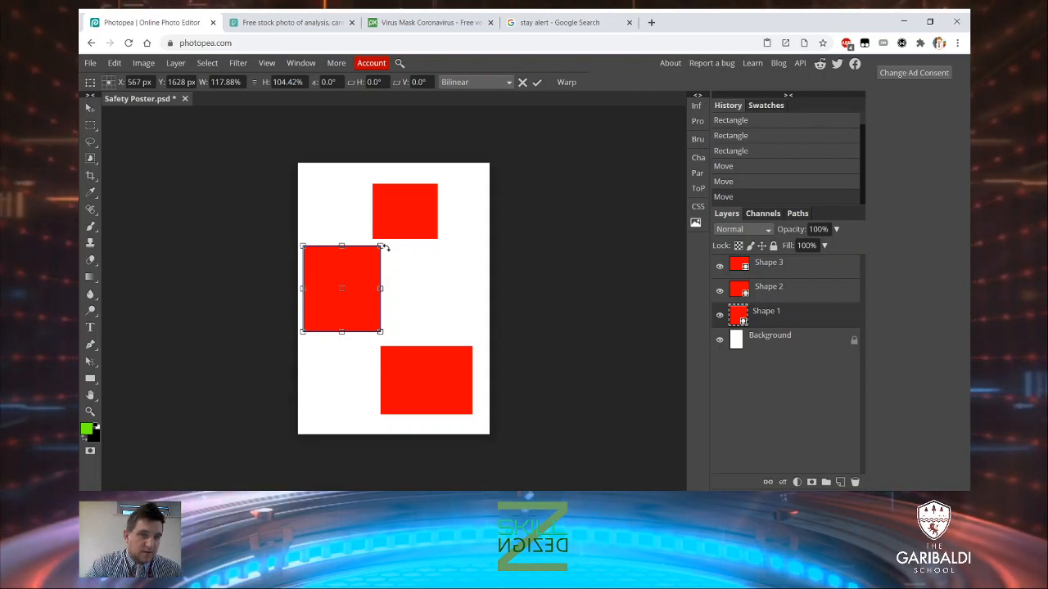
left_click_drag(384, 245, 276, 177)
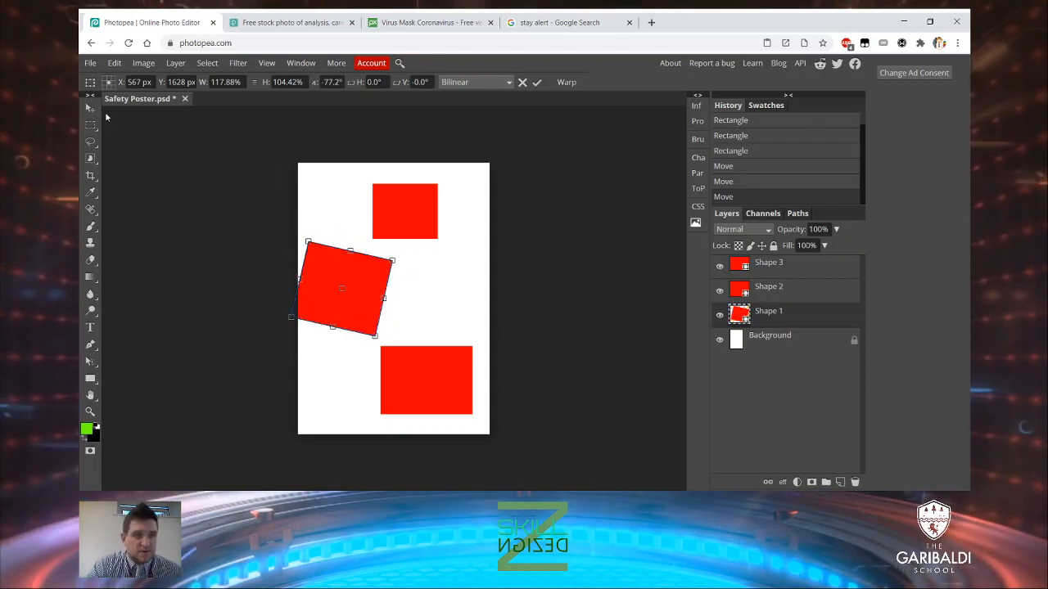
key("Return")
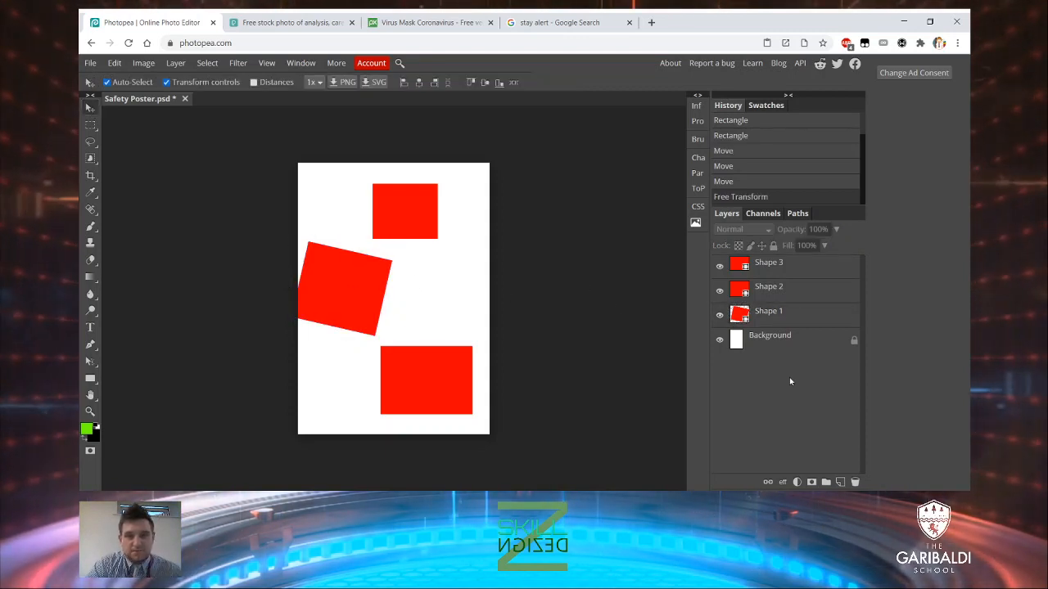
Delete the three rectangle layers Shape 1, Shape 2 and Shape 3, leaving only the Background
left_click(800, 317)
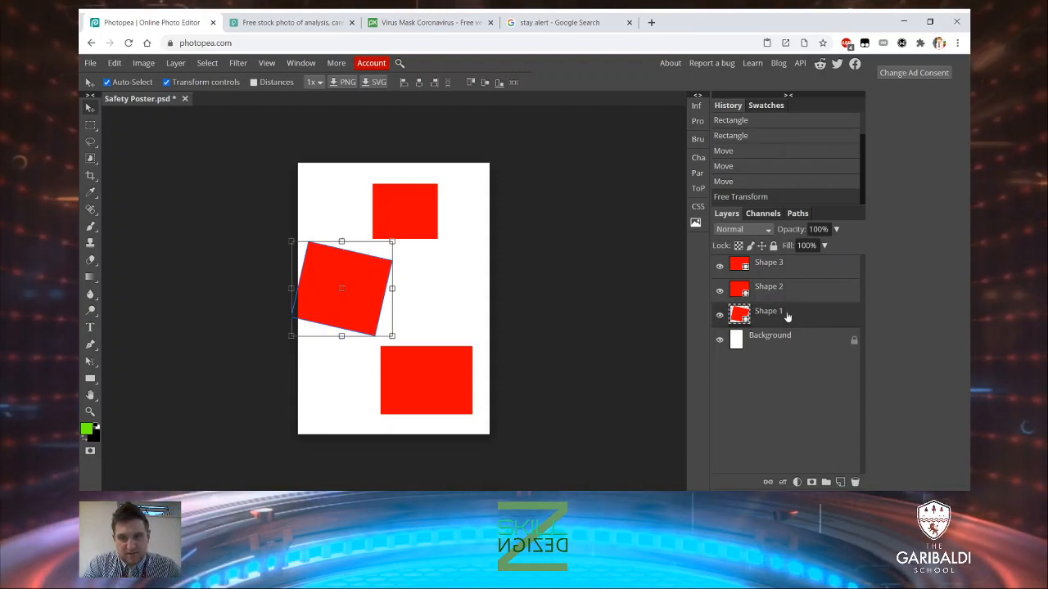
right_click(786, 317)
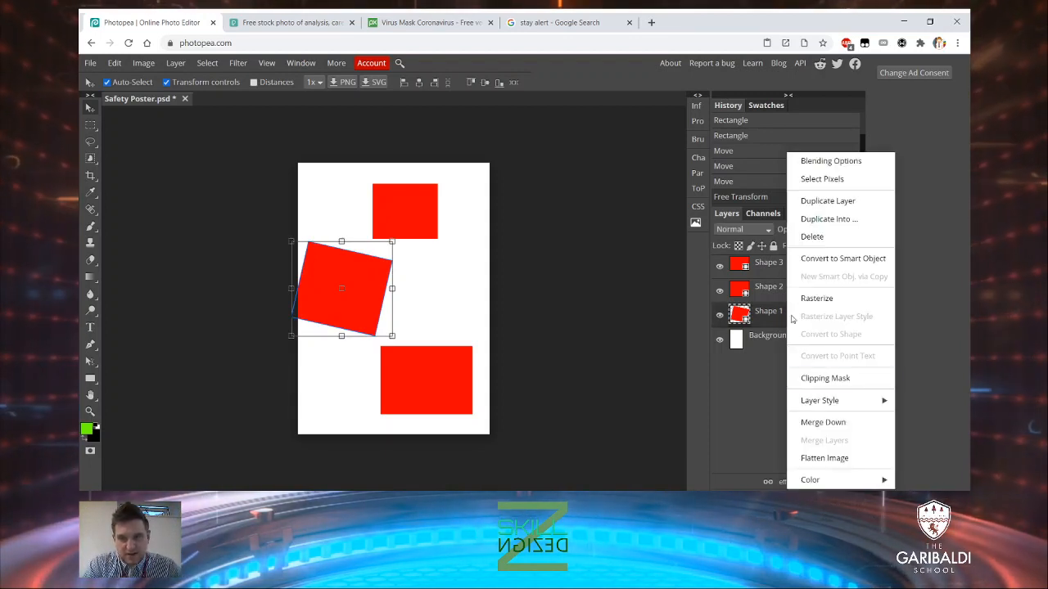
left_click(832, 243)
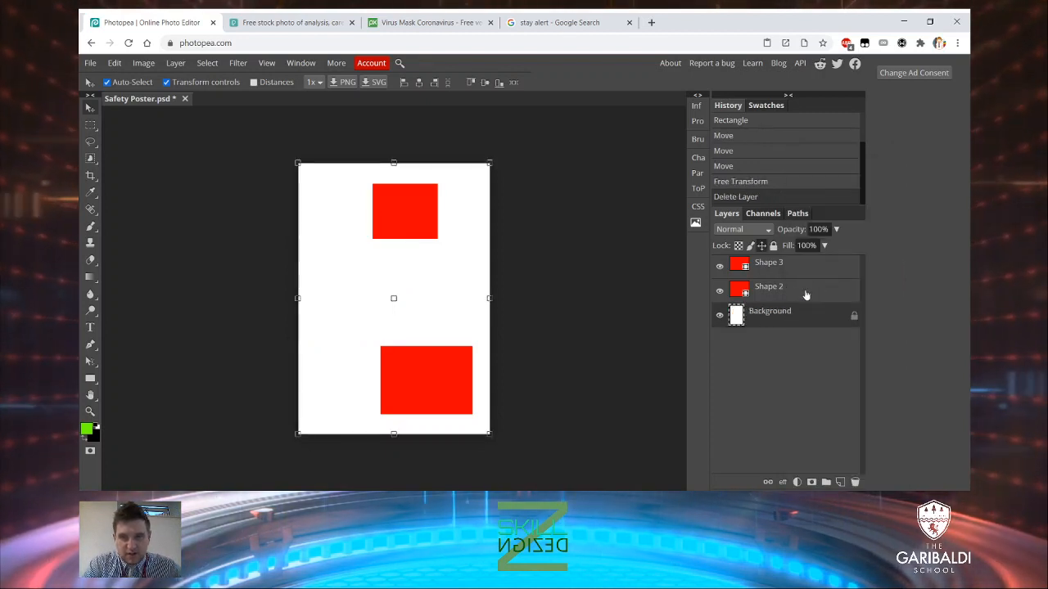
left_click(806, 296)
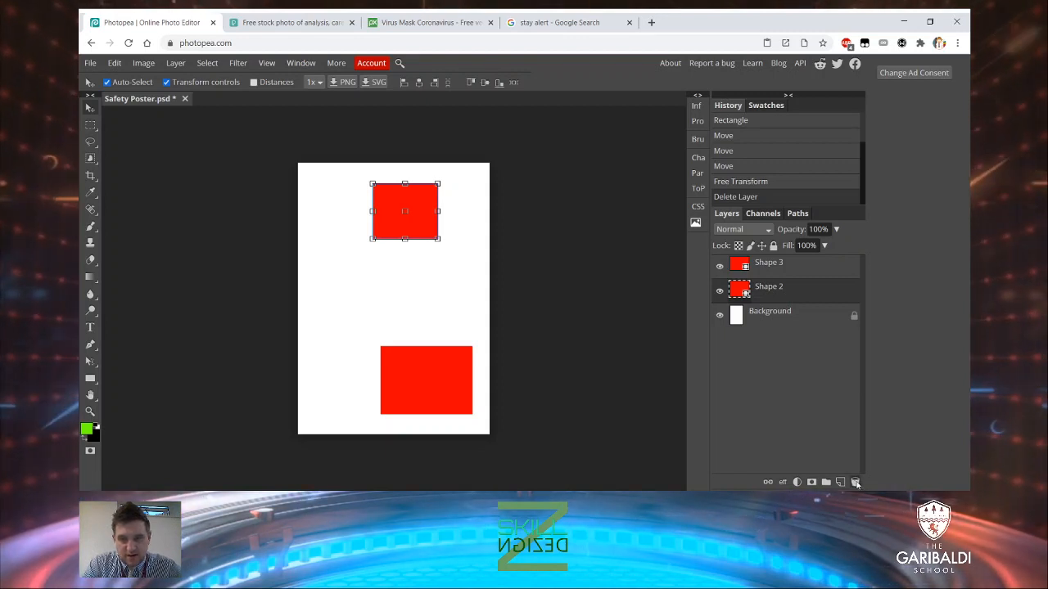
left_click(855, 483)
left_click(803, 269)
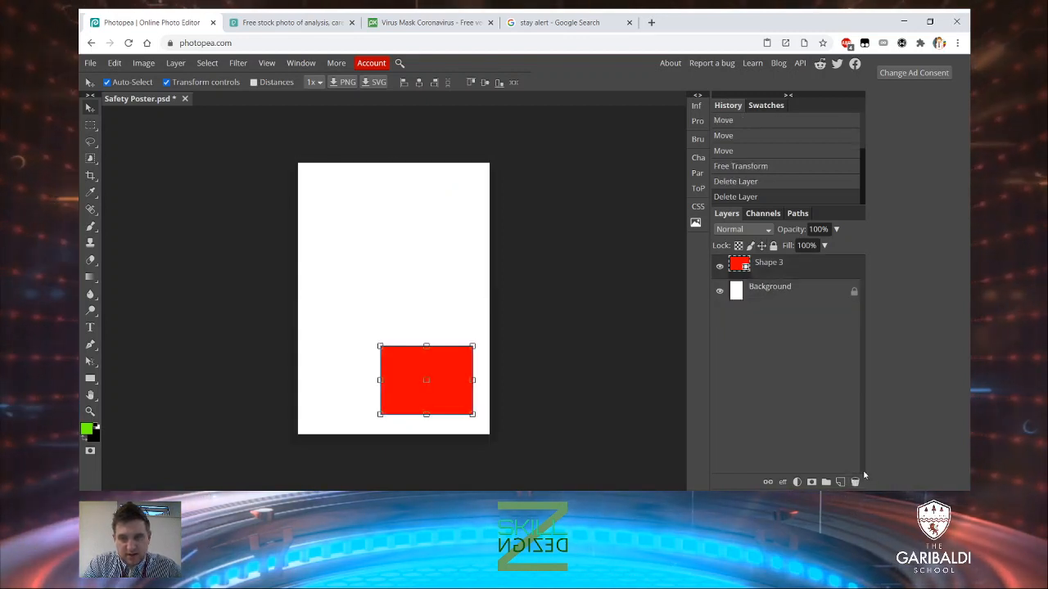
left_click(855, 482)
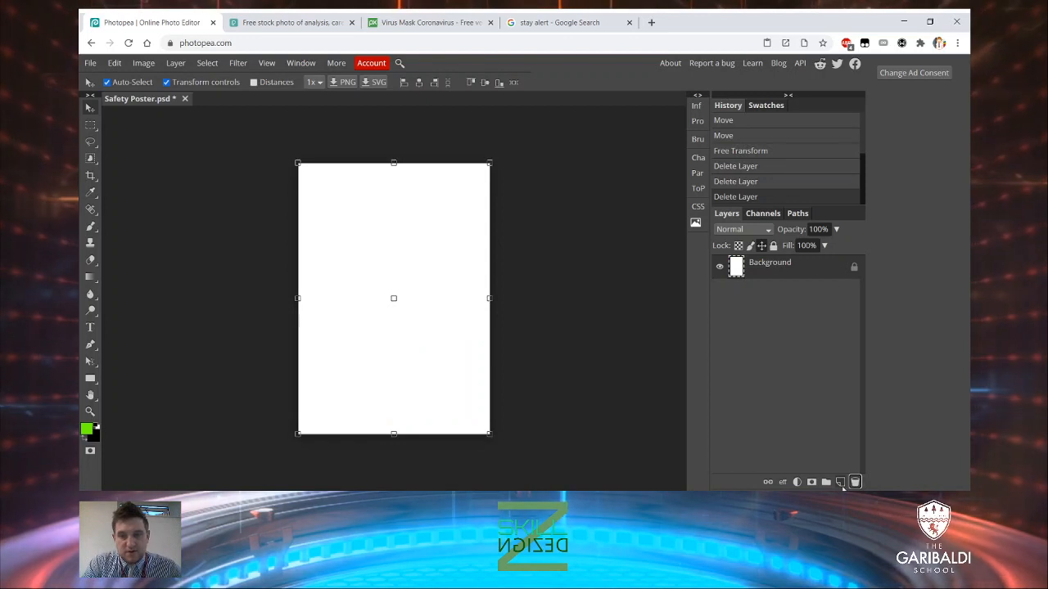
Add a new layer, brush a green zigzag line down the middle of the page, and delete that layer
left_click(841, 482)
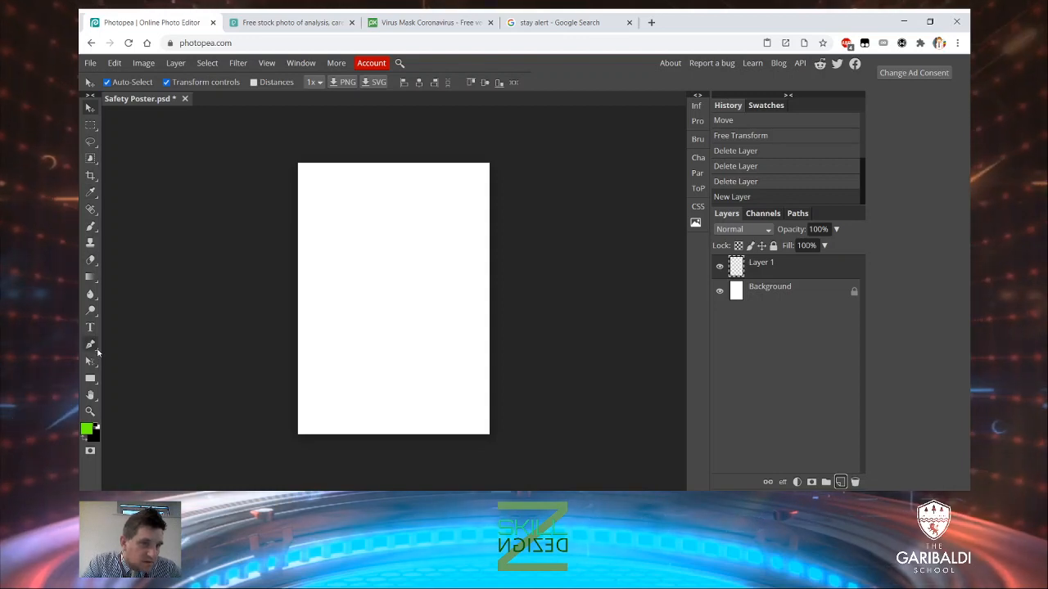
left_click(90, 226)
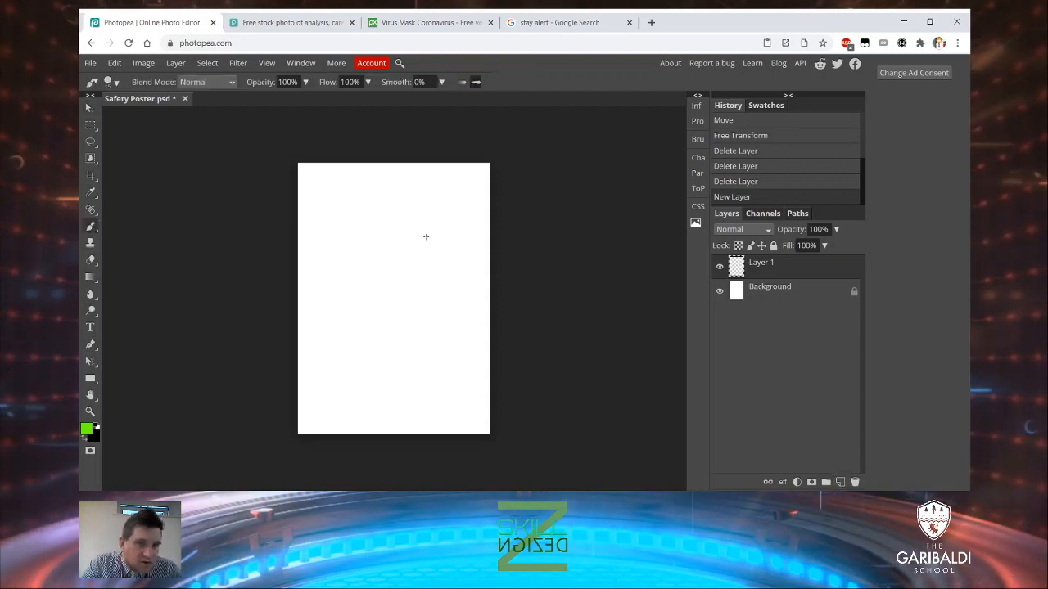
mouse_move(411, 231)
left_mouse_down()
mouse_move(394, 262)
mouse_move(395, 332)
mouse_move(383, 359)
left_mouse_up()
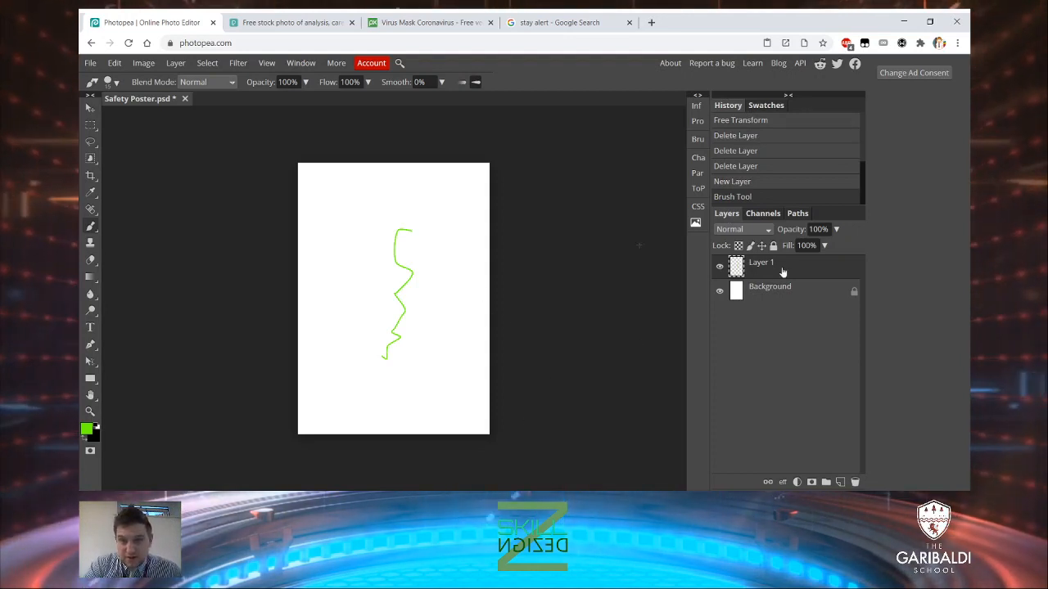
left_click(854, 482)
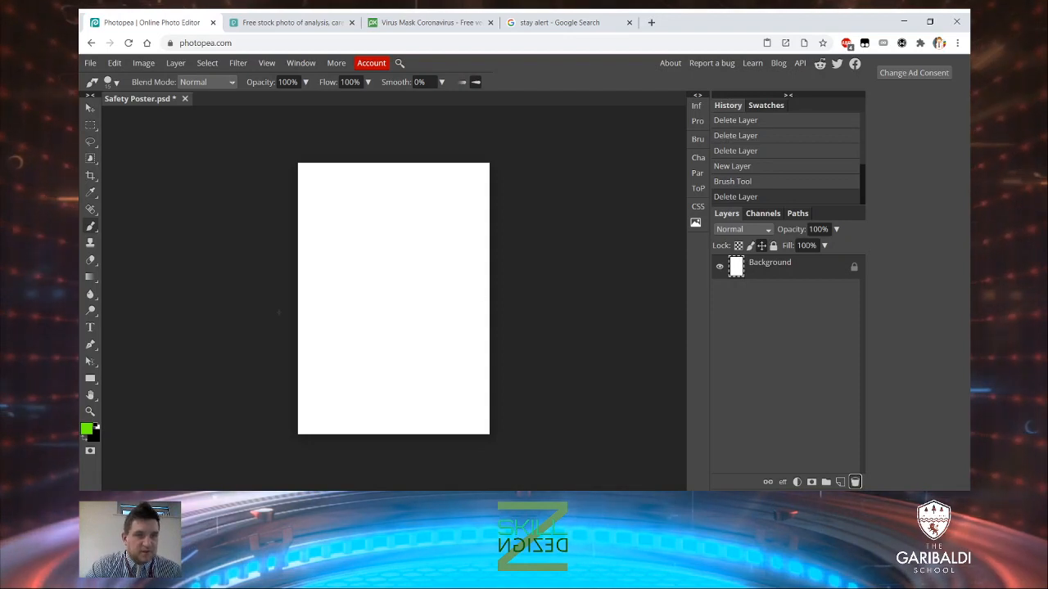
Show the rulers and place two horizontal and two vertical guides just inside the page edges as margins
left_click(267, 64)
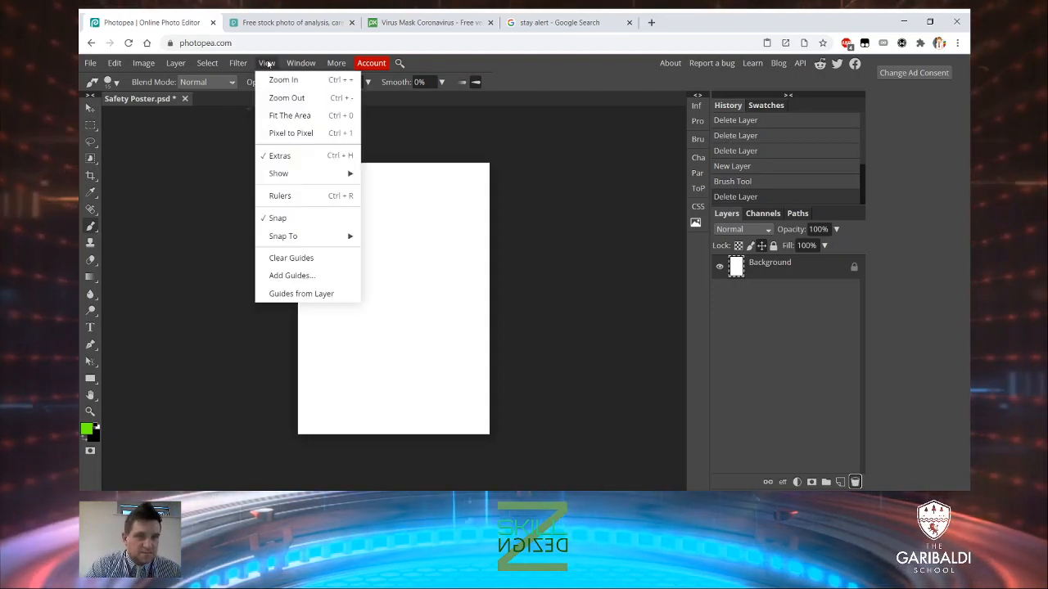
left_click(287, 194)
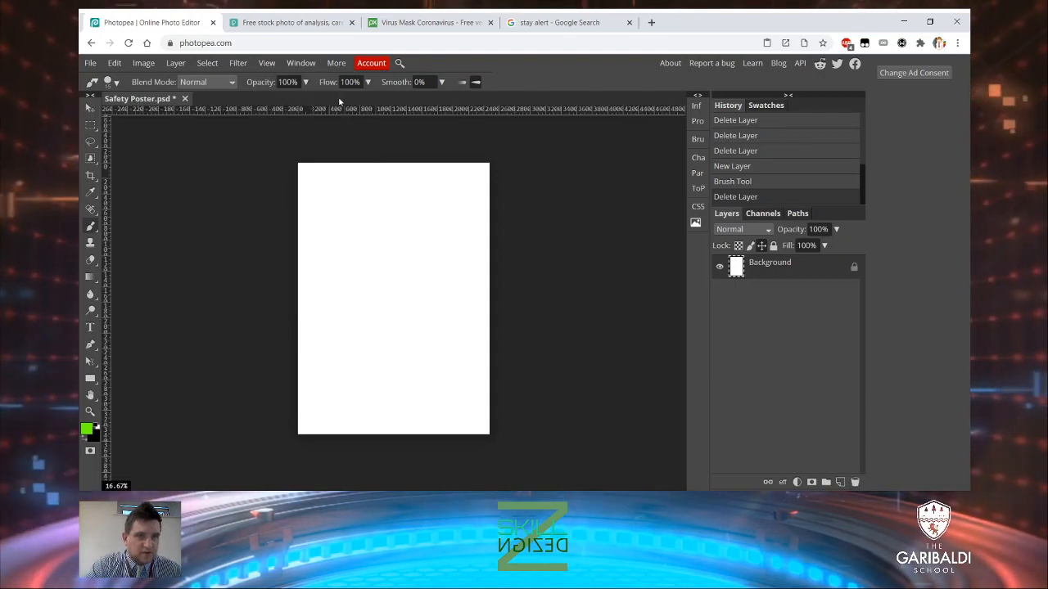
left_click(90, 108)
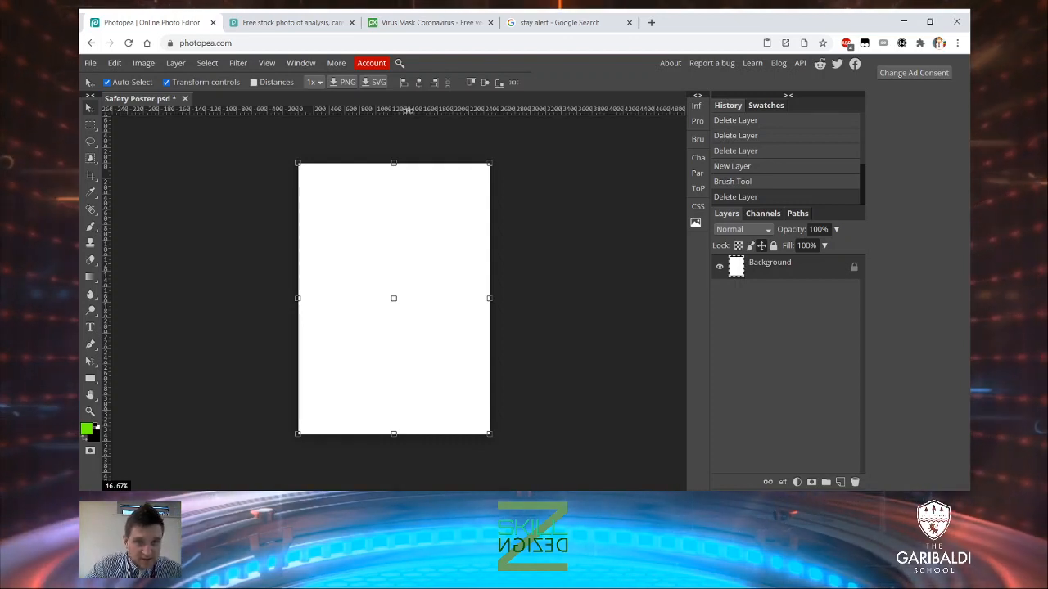
left_click_drag(407, 109, 405, 171)
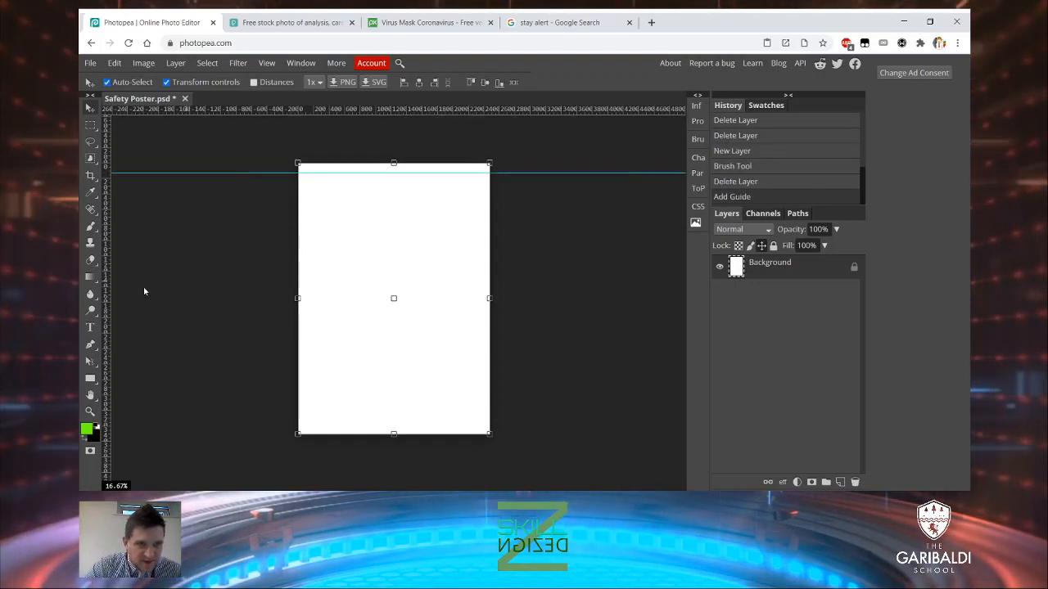
left_click_drag(104, 288, 310, 311)
left_click_drag(106, 351, 479, 367)
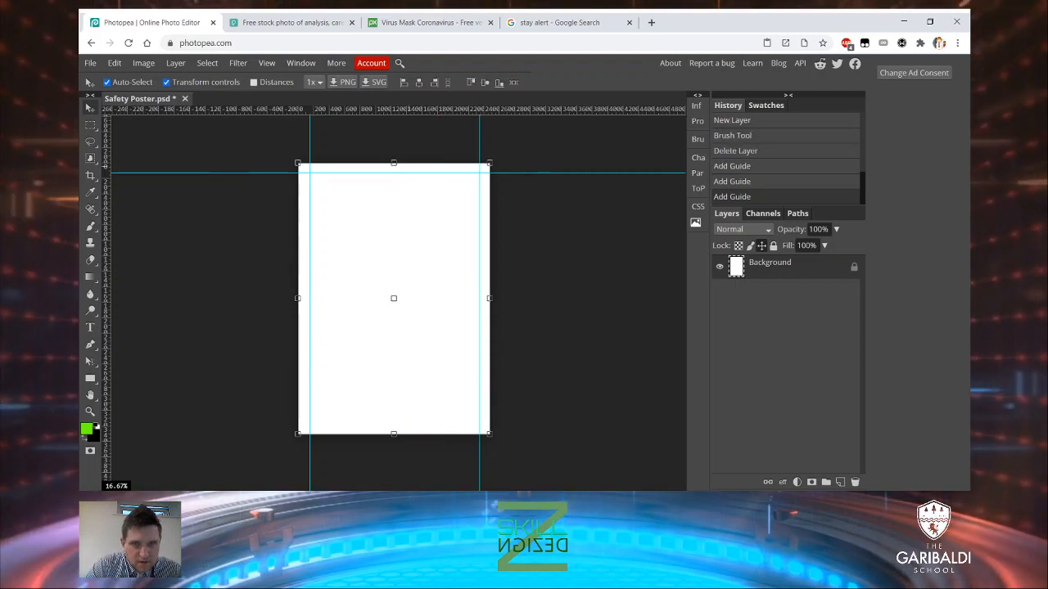
left_click_drag(429, 111, 434, 422)
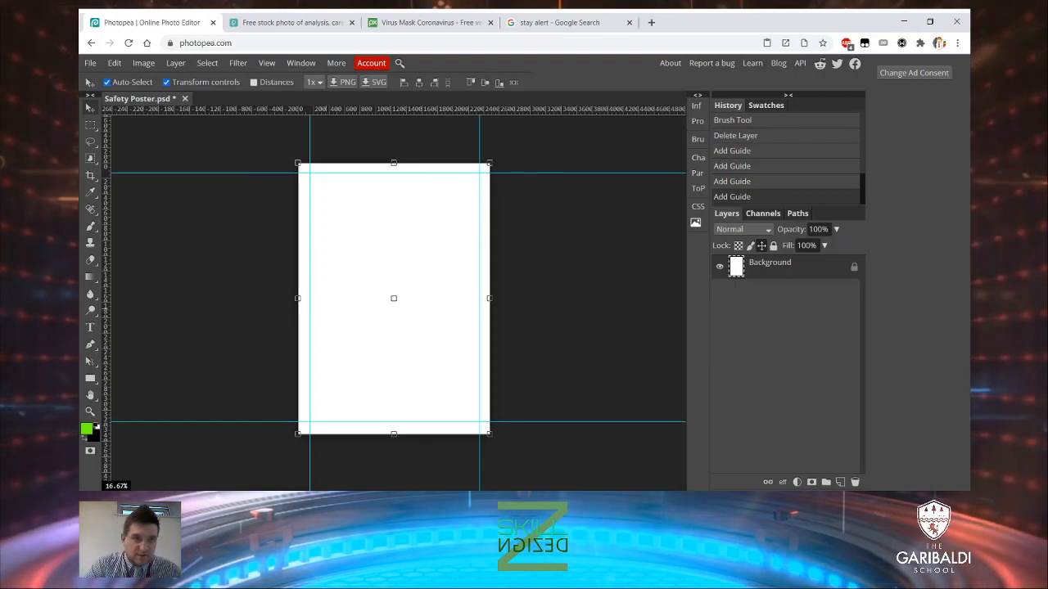
left_click(267, 63)
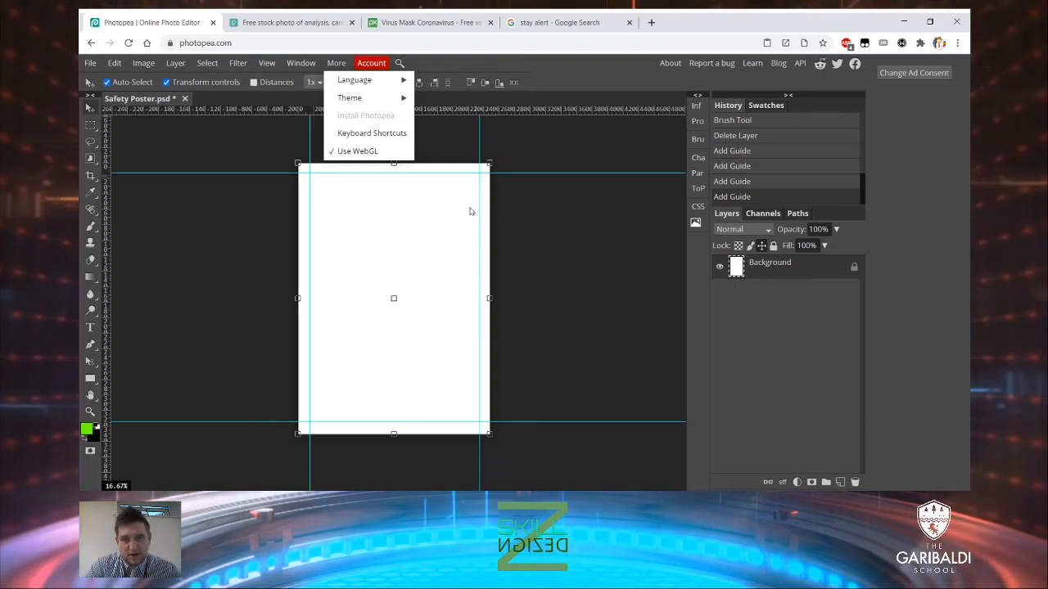
left_click(565, 261)
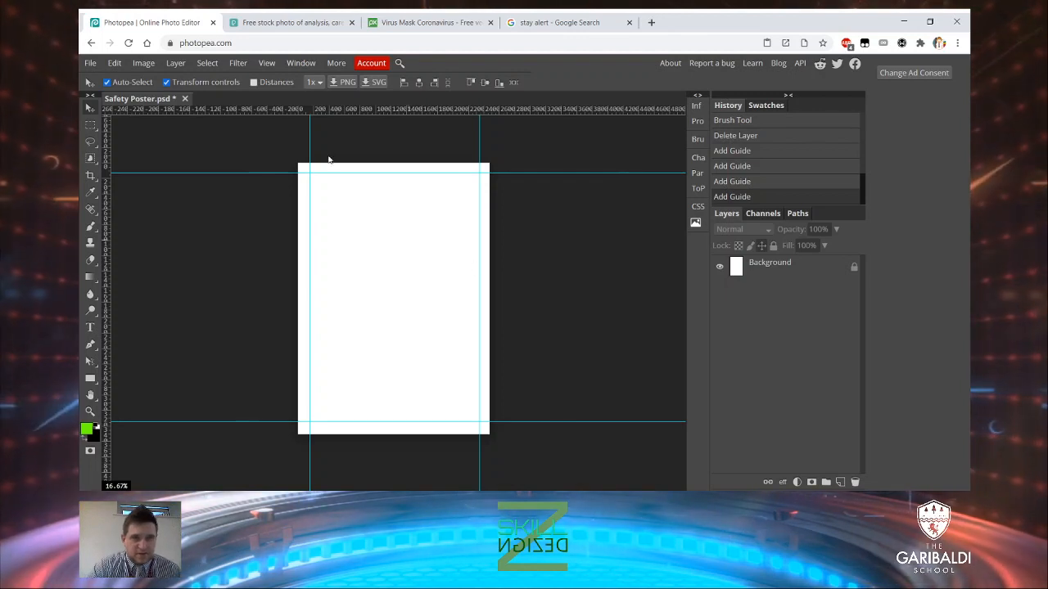
Switch to the Pexels page and look over the photo of a blue-gloved hand holding a petri dish
left_click(292, 20)
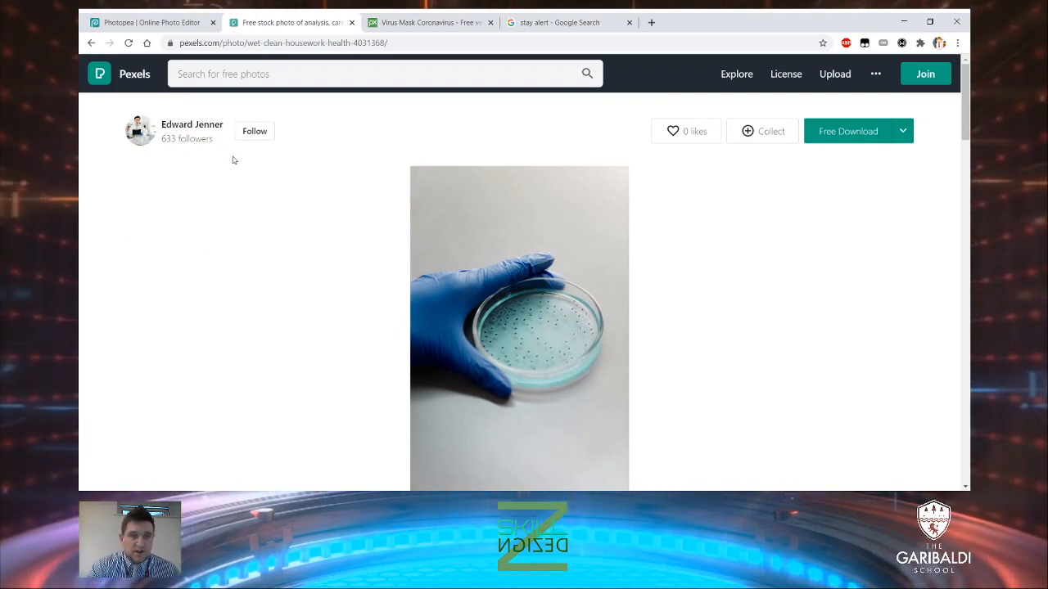
scroll(254, 215, "down", 1)
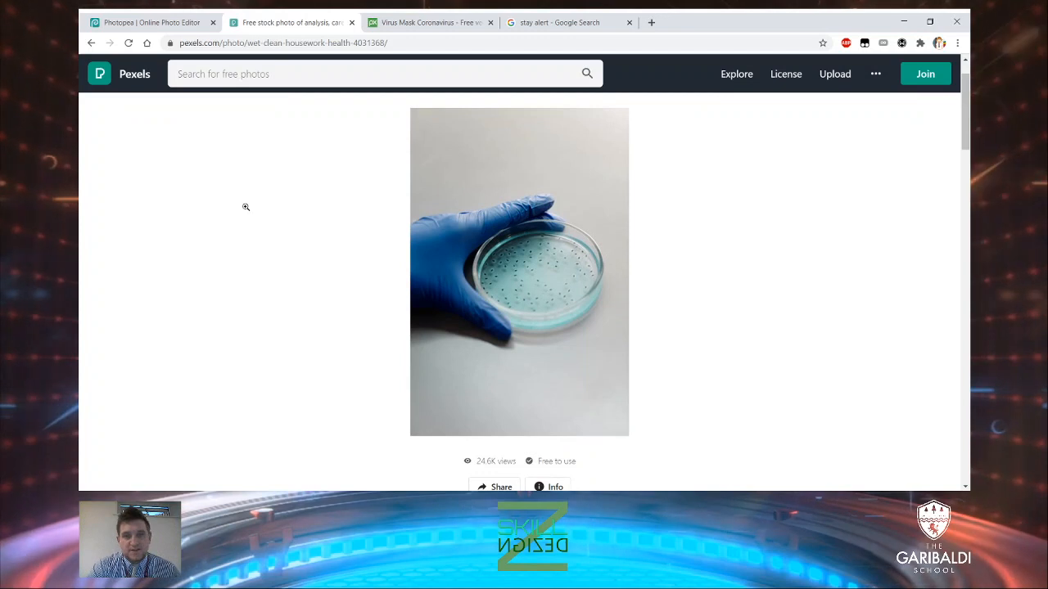
scroll(204, 243, "up", 1)
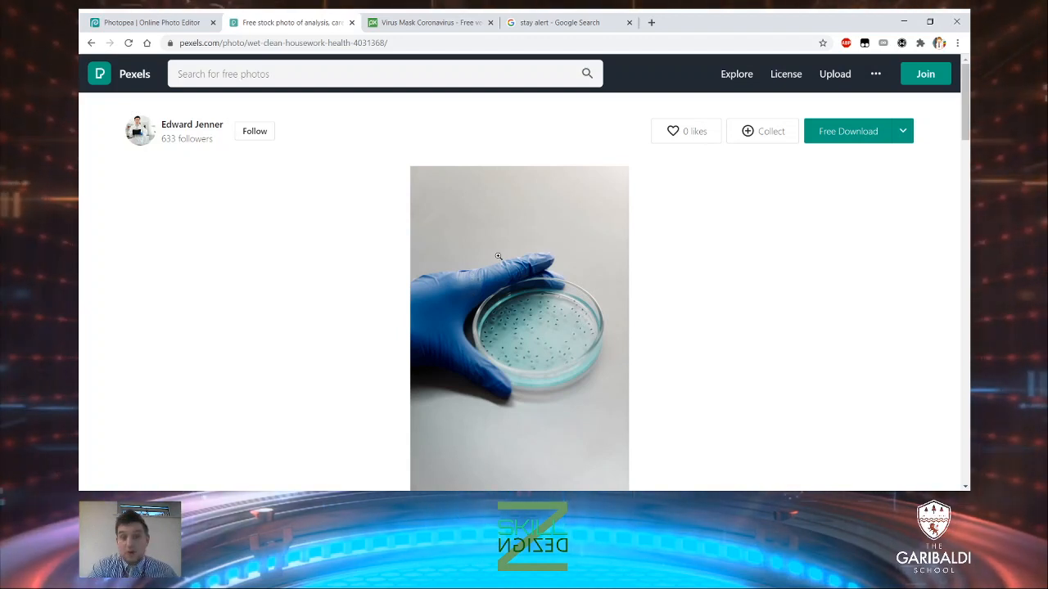
Enlarge and copy the Pexels petri dish photo, switch to Photopea, and paste the photo into the Safety Poster document
left_click(545, 234)
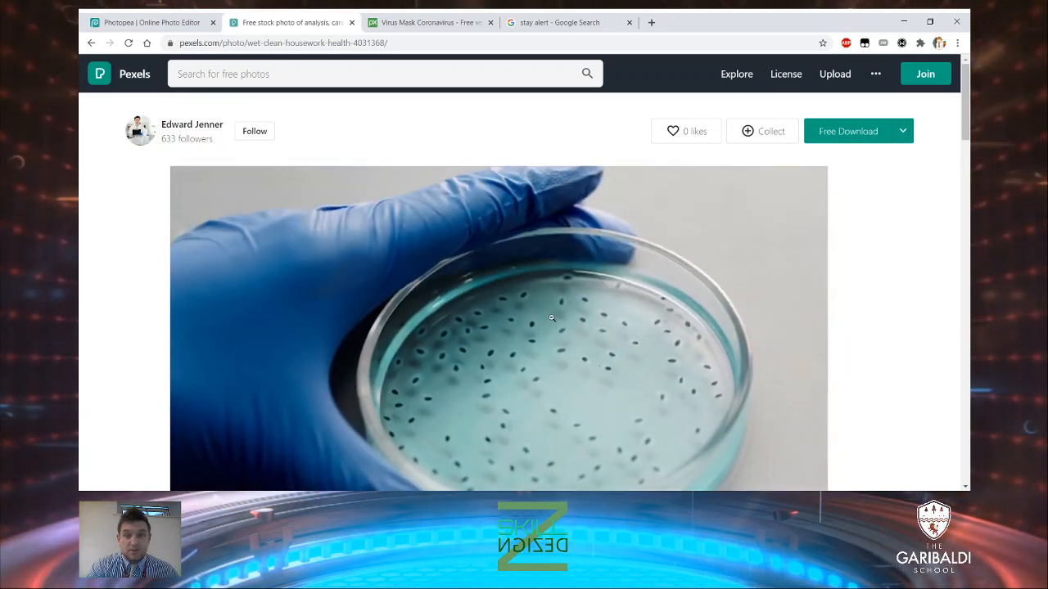
left_click(575, 264)
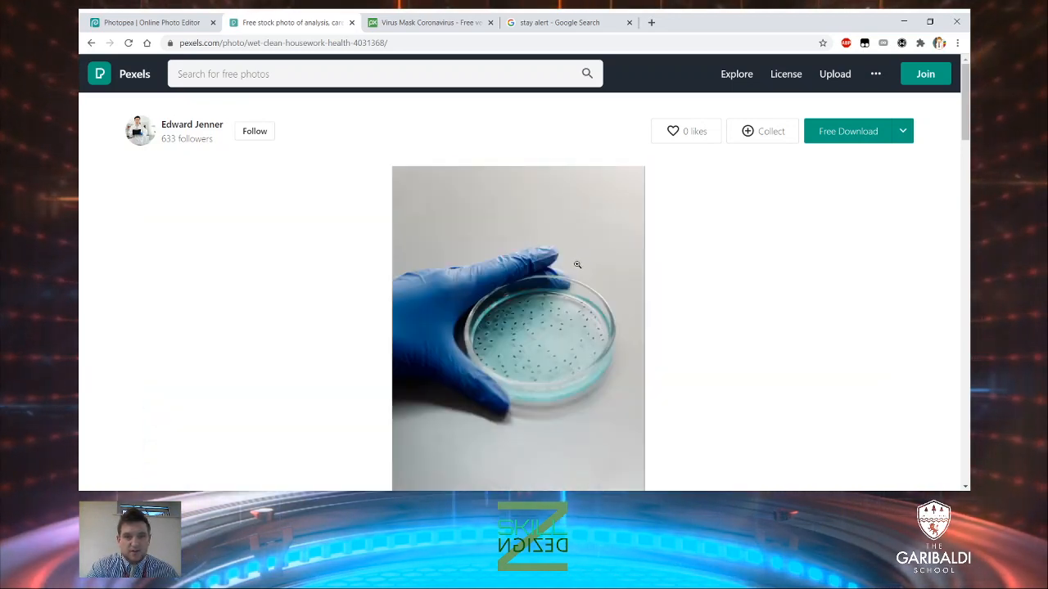
left_click(577, 264)
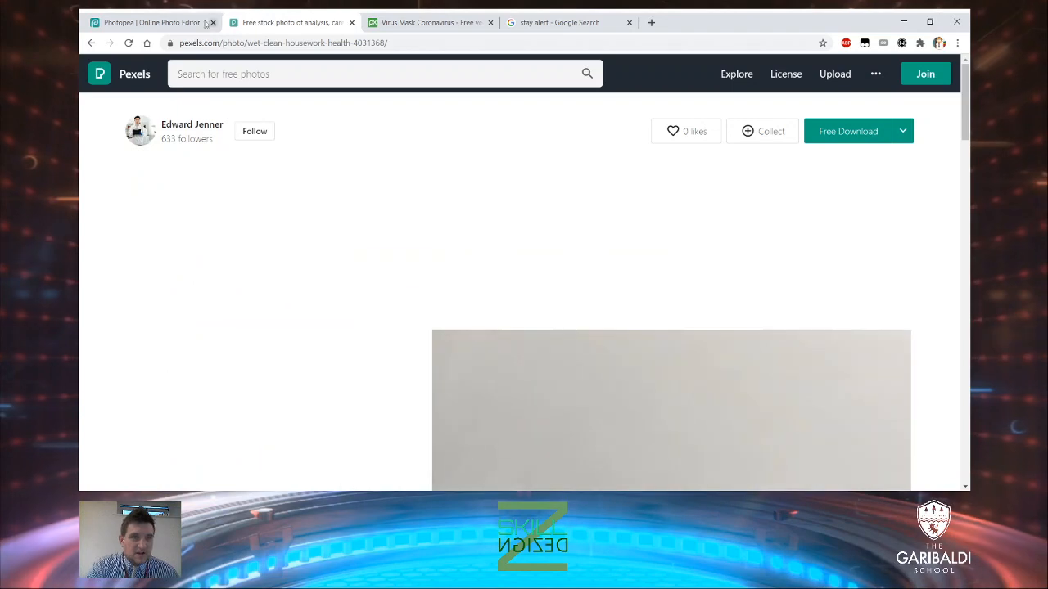
left_click(141, 23)
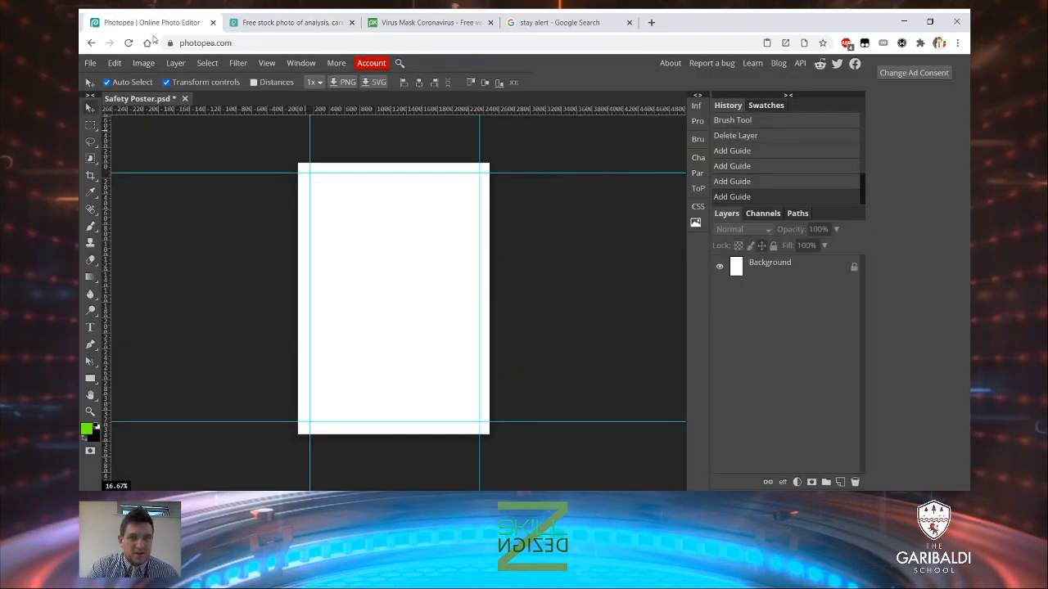
left_click(115, 64)
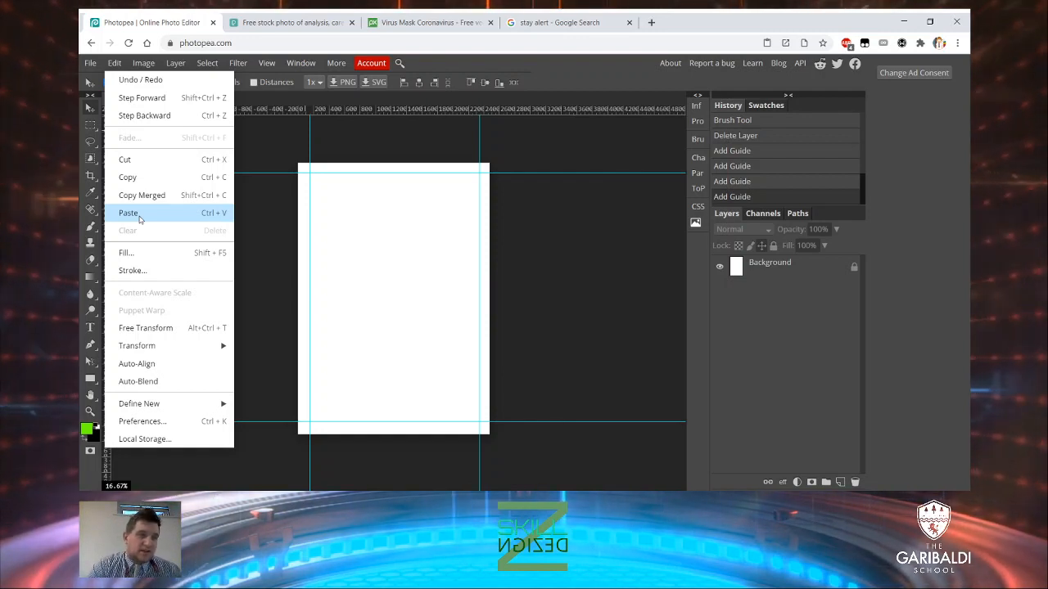
left_click(129, 213)
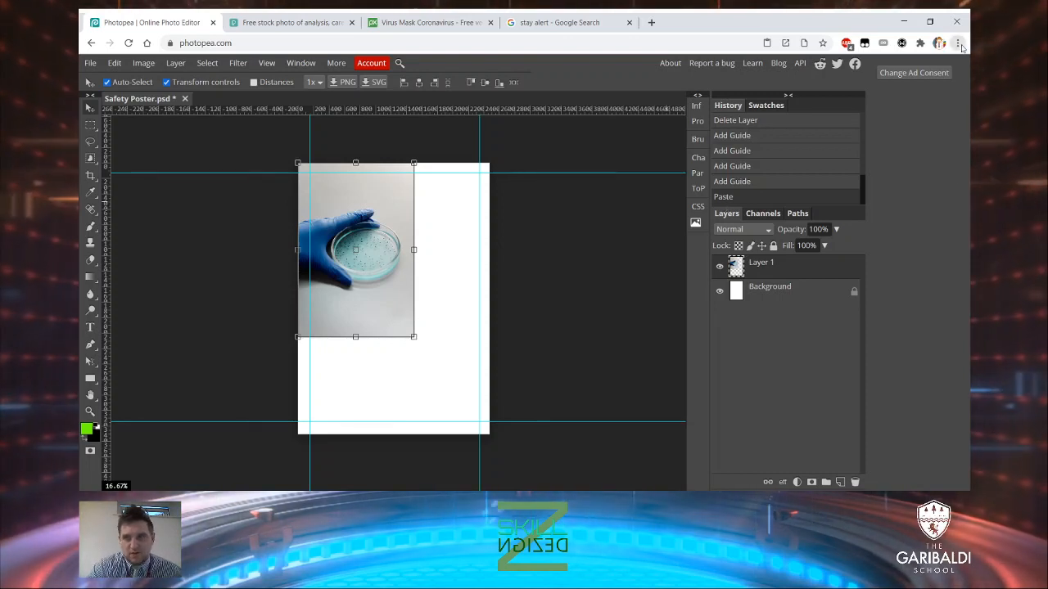
Open Chrome's site settings and view the permissions and data stored across all sites
left_click(835, 254)
scroll(693, 295, "down", 1)
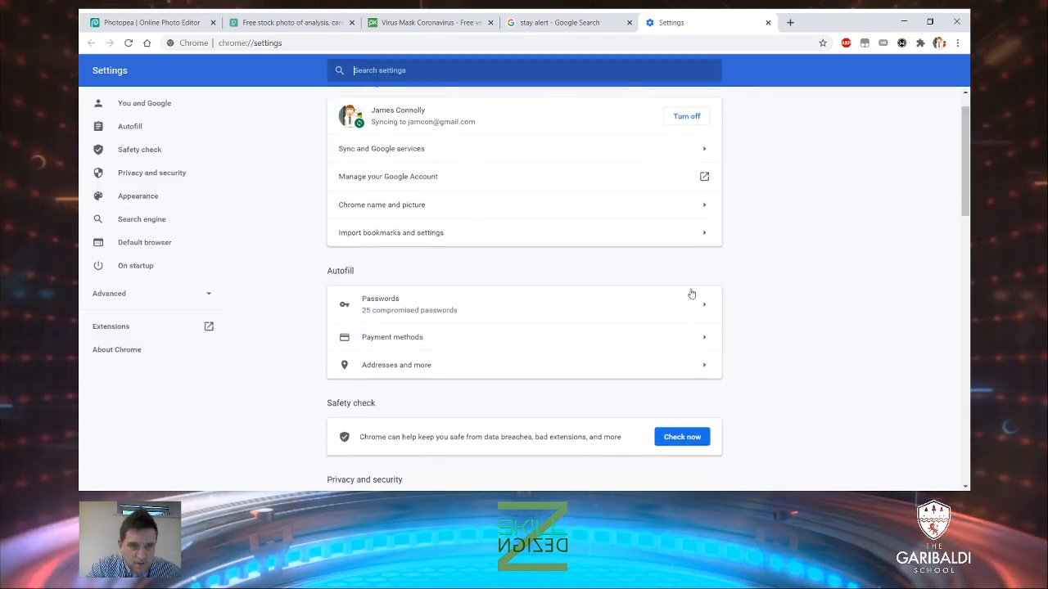
scroll(690, 292, "up", 1)
scroll(687, 295, "down", 2)
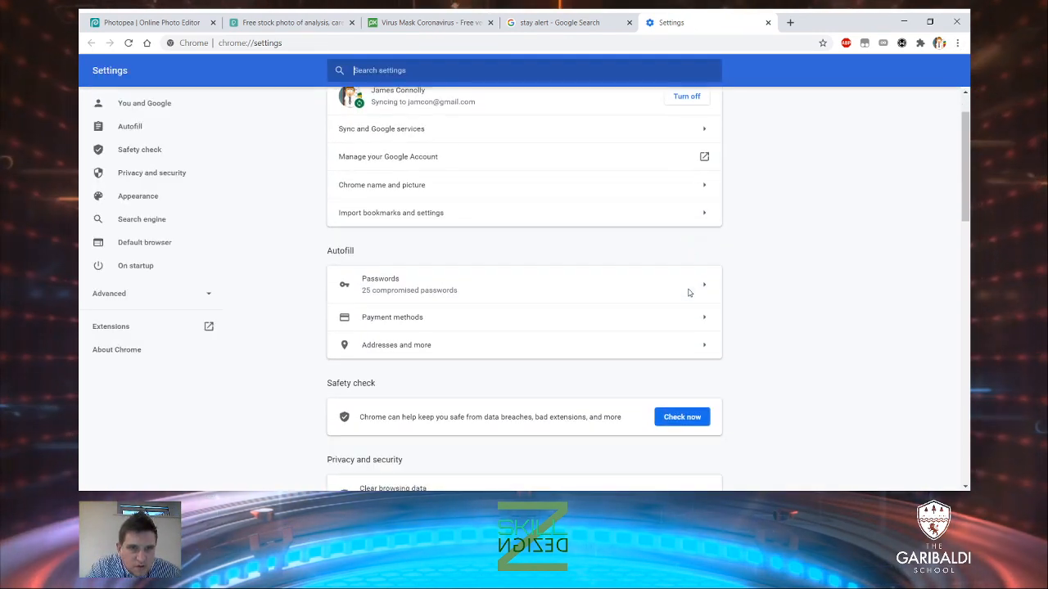
scroll(680, 297, "down", 3)
left_click(394, 325)
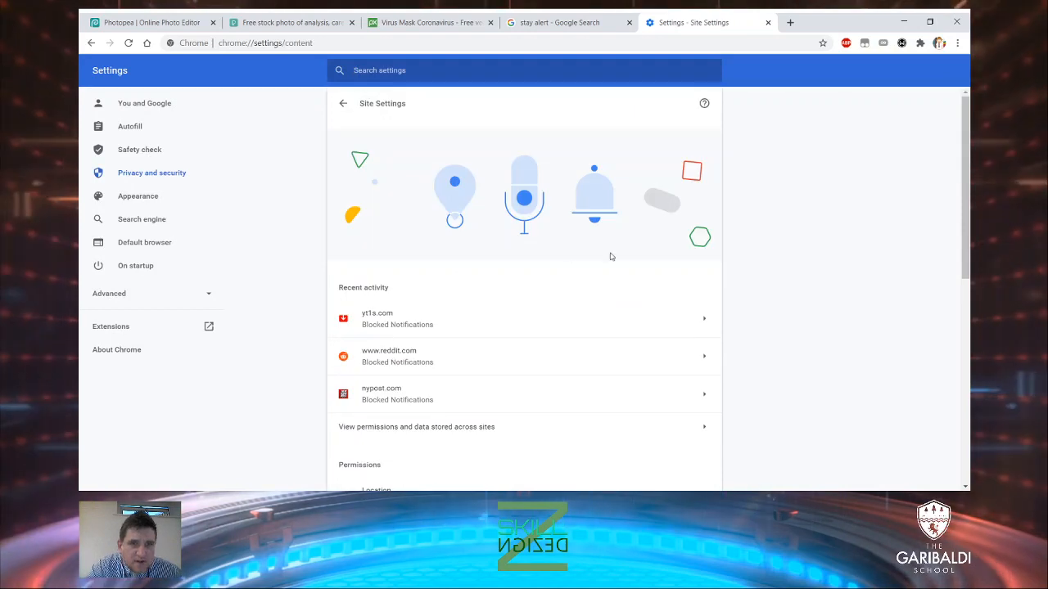
scroll(535, 271, "down", 1)
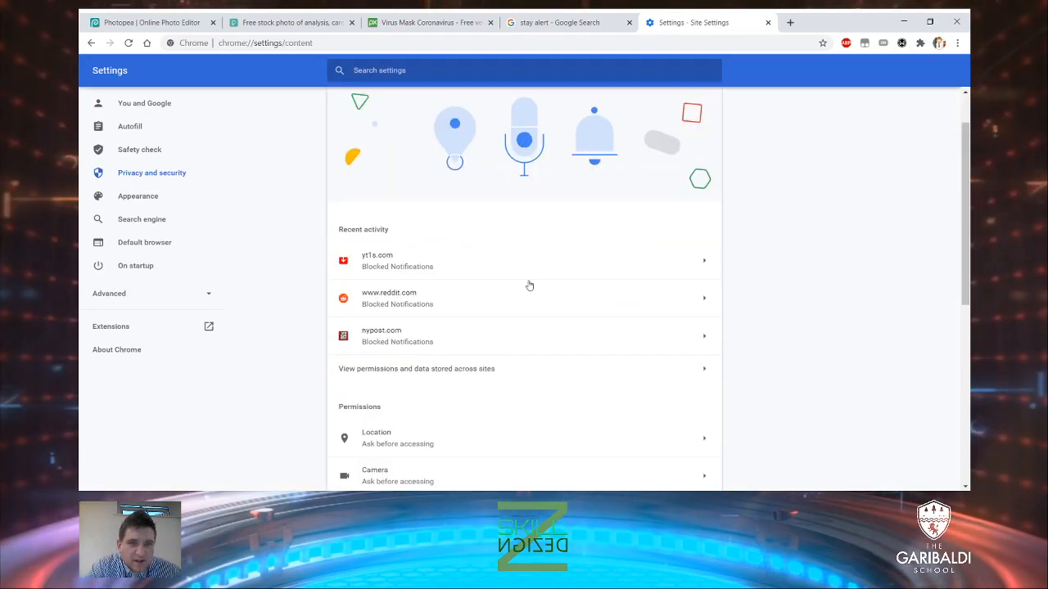
scroll(524, 291, "down", 1)
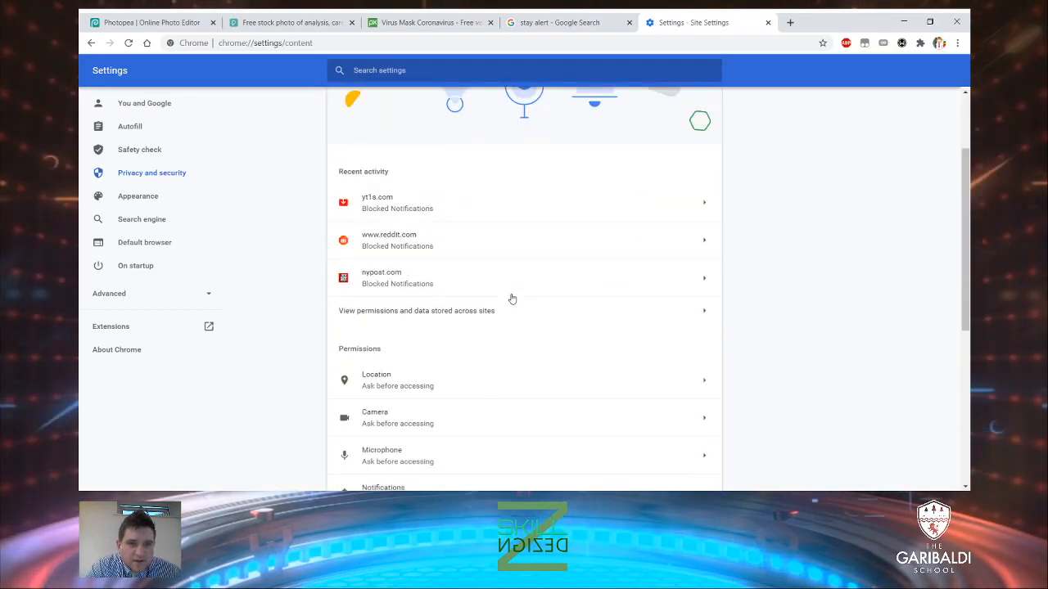
left_click(467, 311)
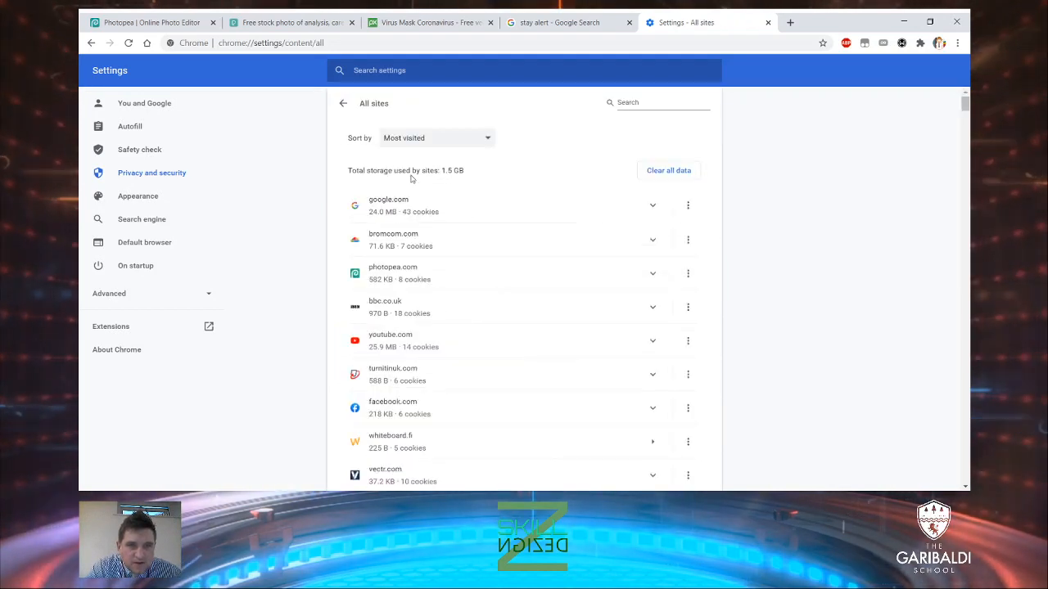
scroll(430, 254, "down", 1)
scroll(424, 248, "up", 1)
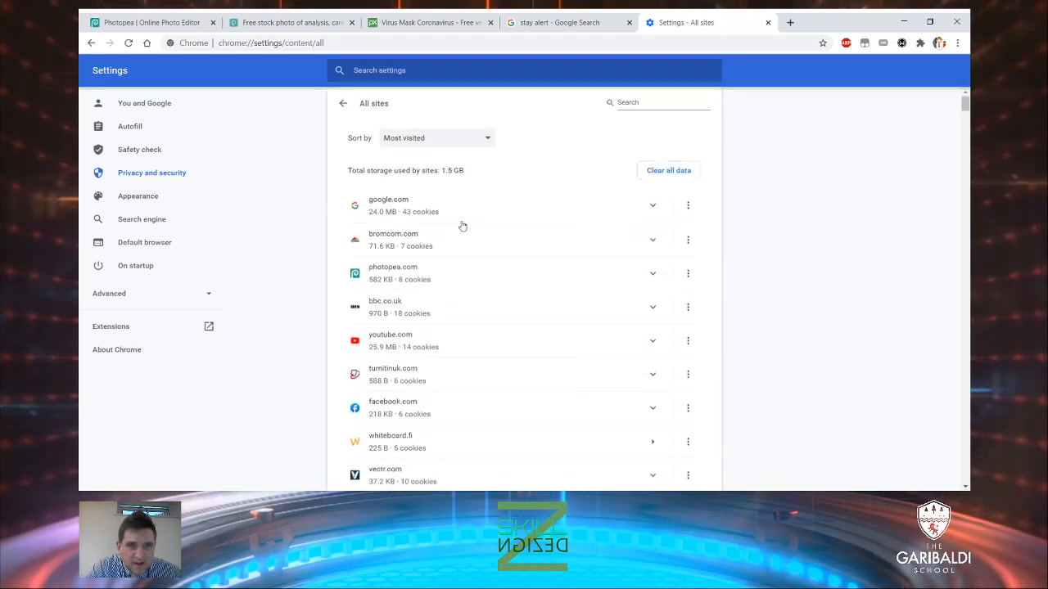
left_click(631, 117)
type("photo")
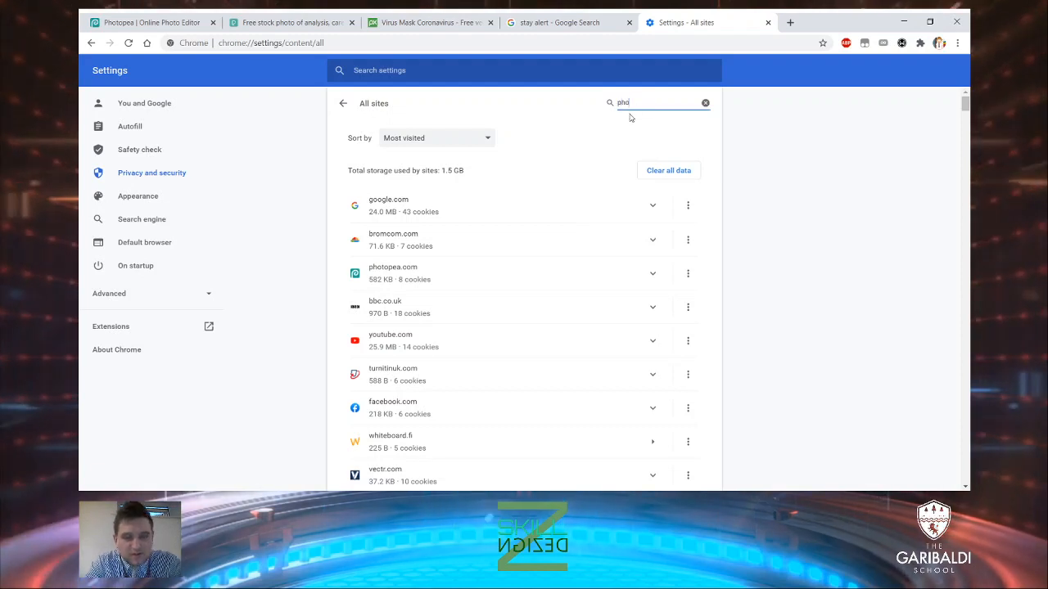
left_click(653, 208)
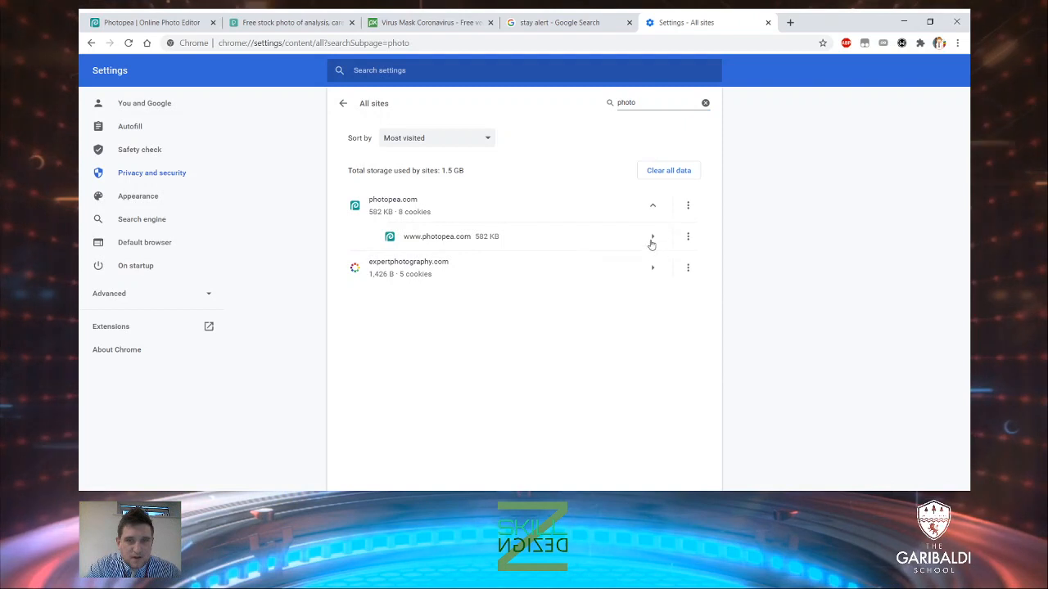
left_click(652, 238)
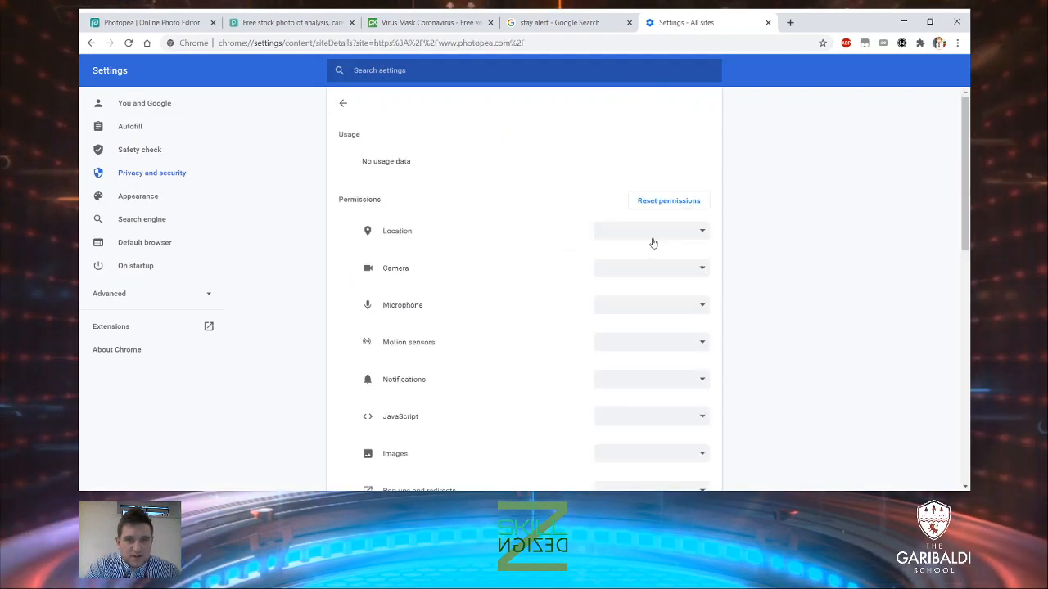
scroll(565, 279, "down", 2)
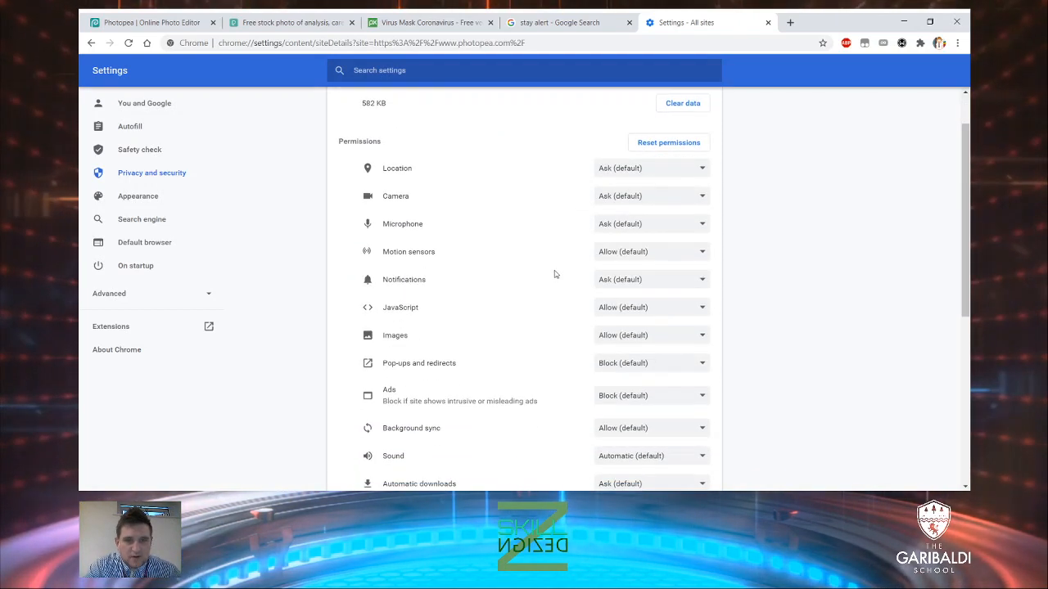
scroll(554, 273, "down", 1)
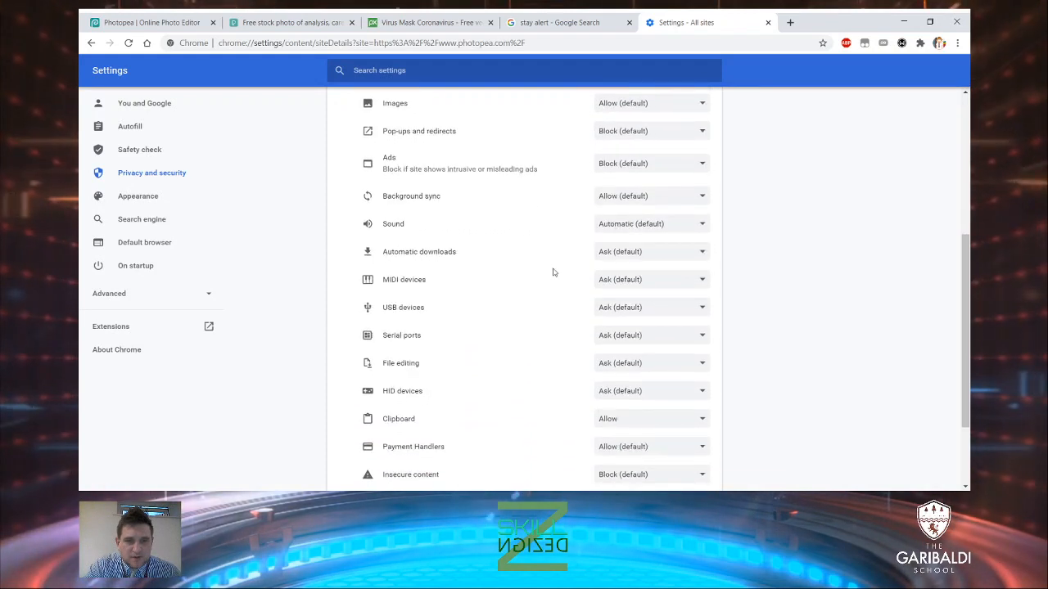
scroll(553, 272, "down", 1)
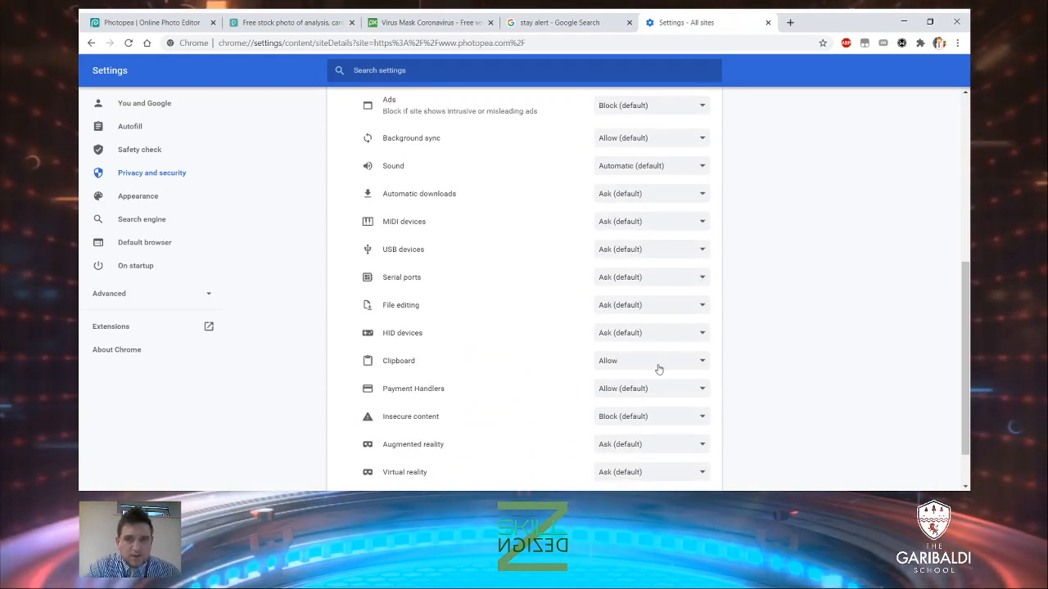
left_click(767, 24)
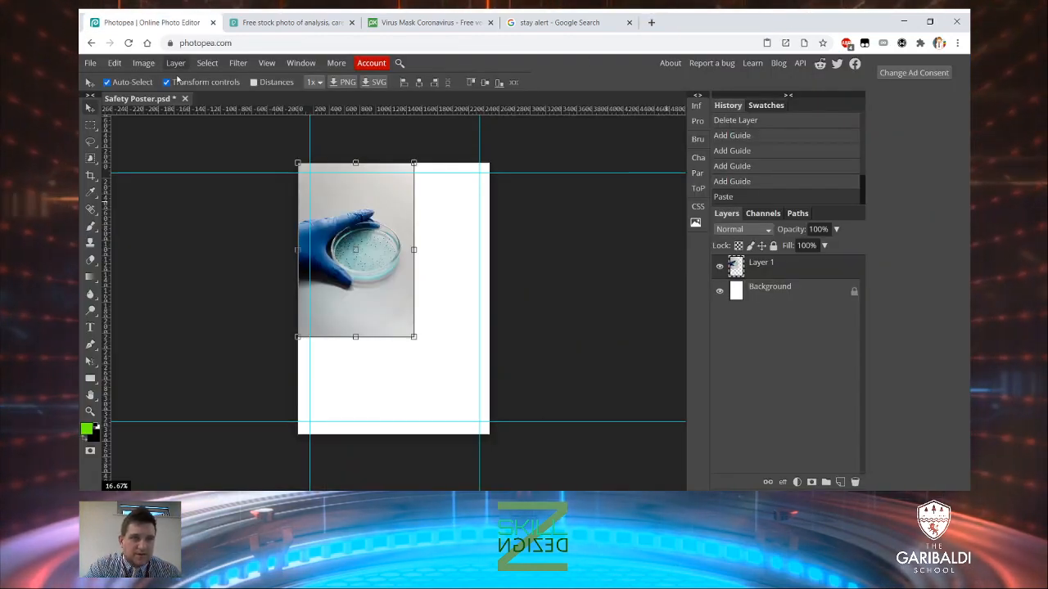
Replace the pasted petri dish layer with a fresh paste of the photo and stretch it to cover the whole page
key("Delete")
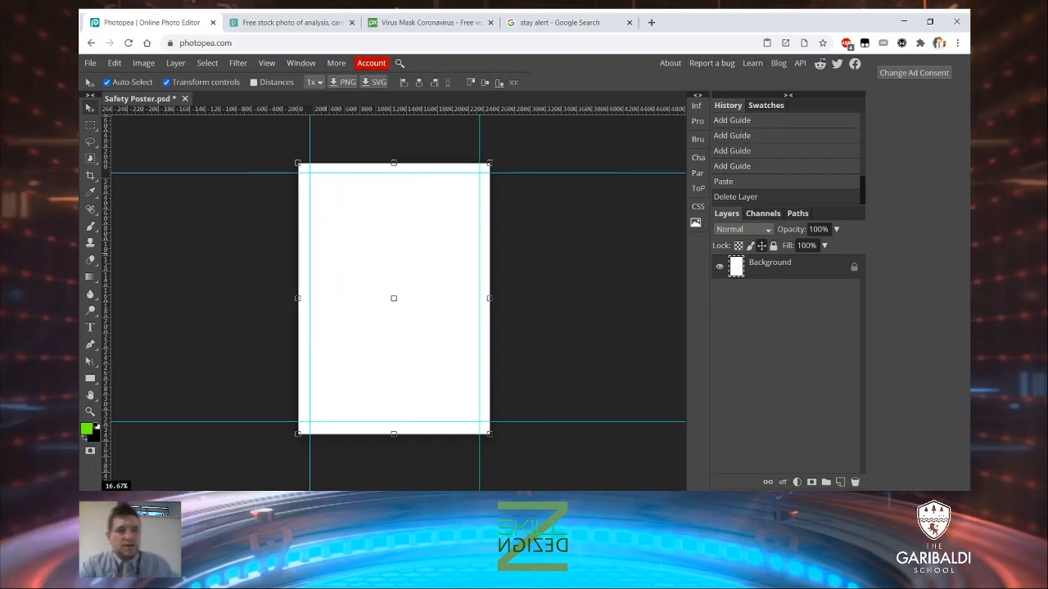
left_click(115, 63)
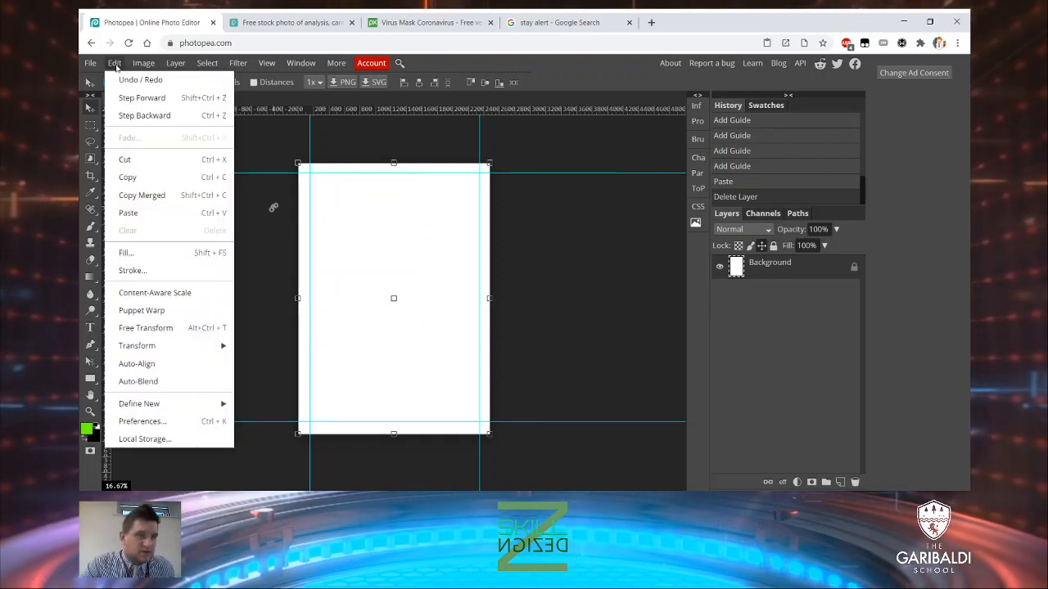
left_click(134, 208)
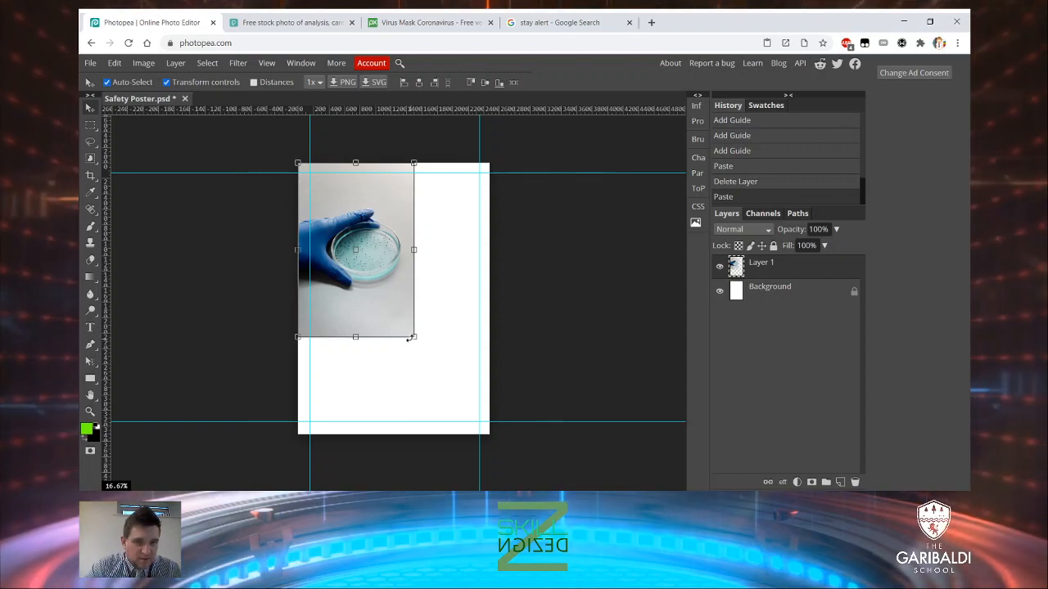
left_click_drag(409, 339, 491, 439)
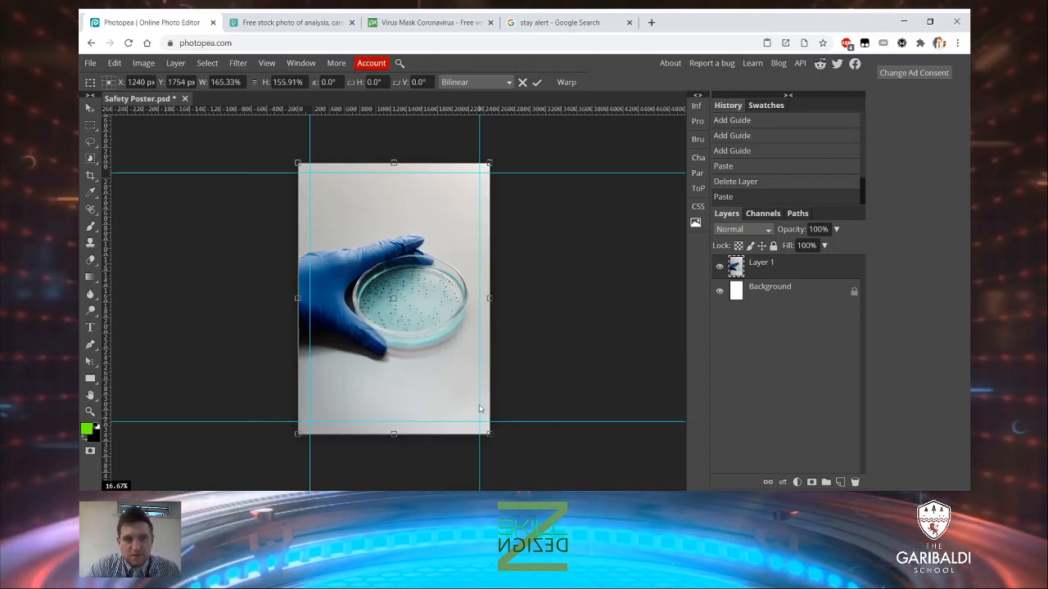
left_click(90, 108)
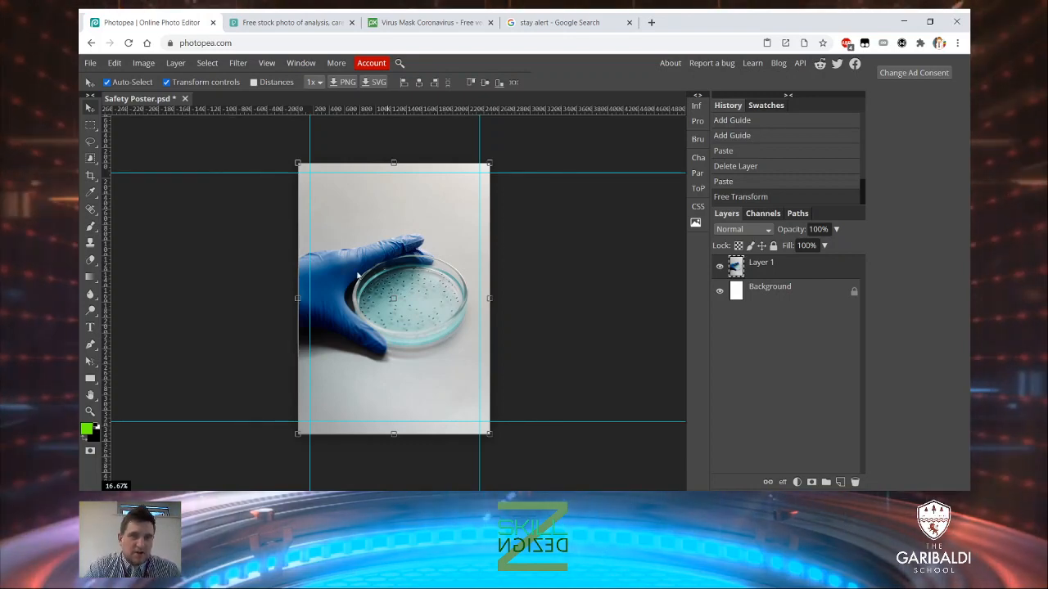
Switch to the Pixabay page and look over the vector image of a globe wearing a face mask
left_click(426, 22)
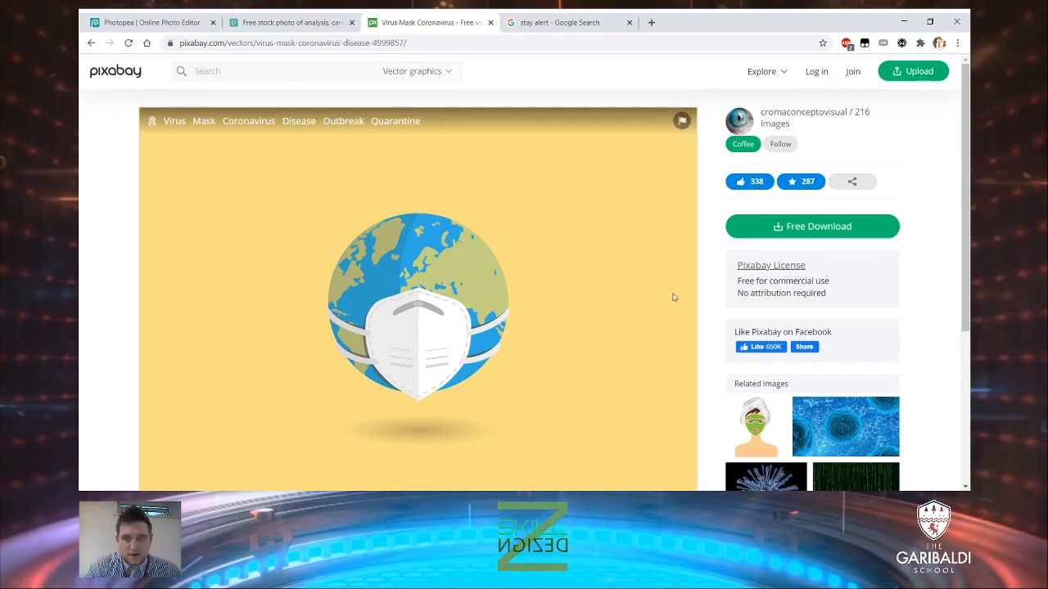
scroll(675, 318, "down", 1)
scroll(675, 318, "up", 1)
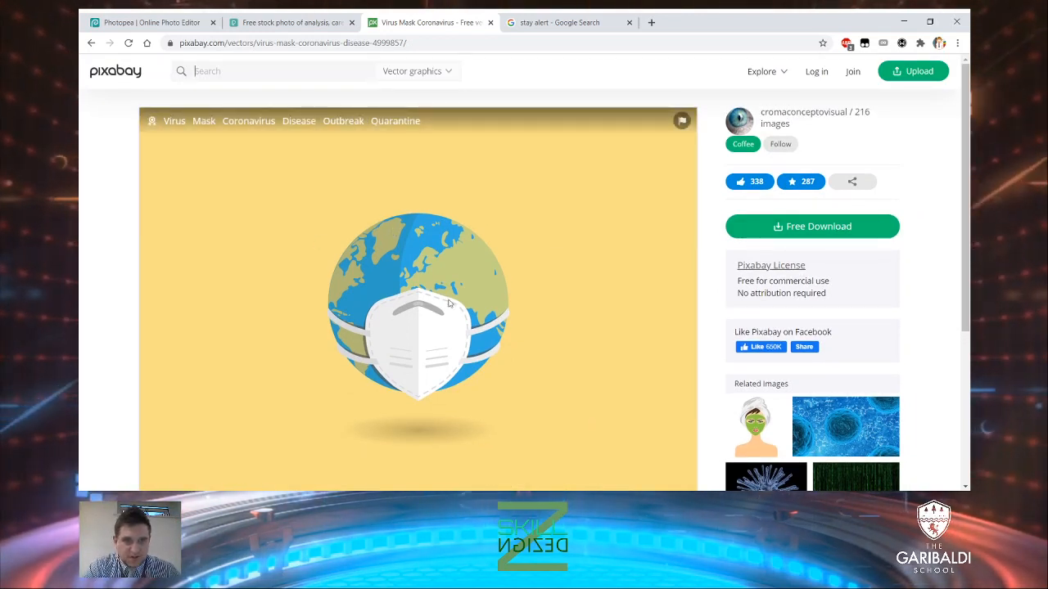
Try to download the masked globe image as a 1920×1358 PNG, then dismiss the login request
left_click(816, 231)
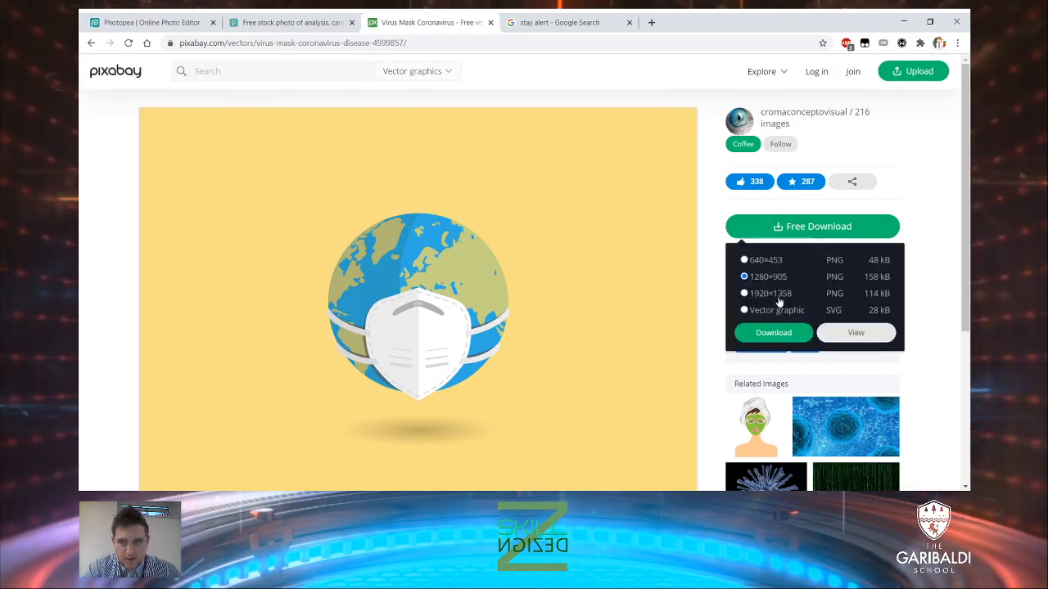
left_click(744, 311)
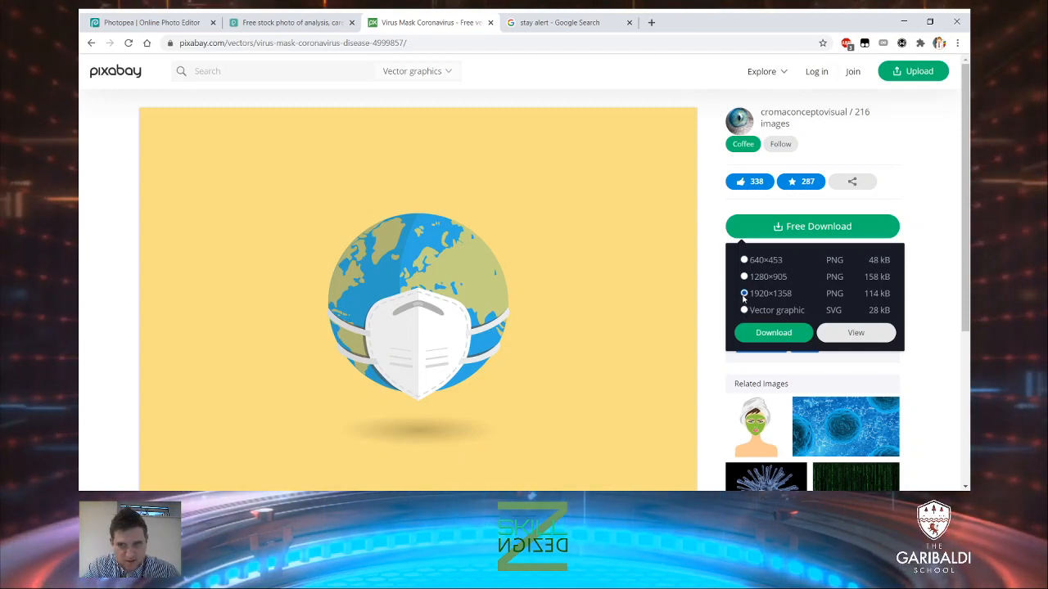
left_click(744, 293)
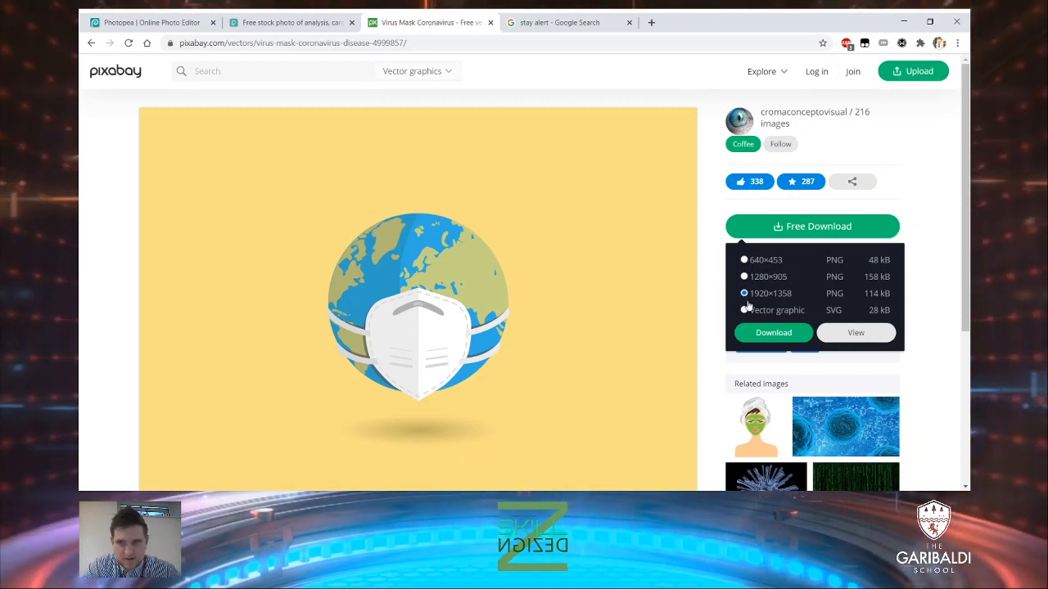
left_click(790, 336)
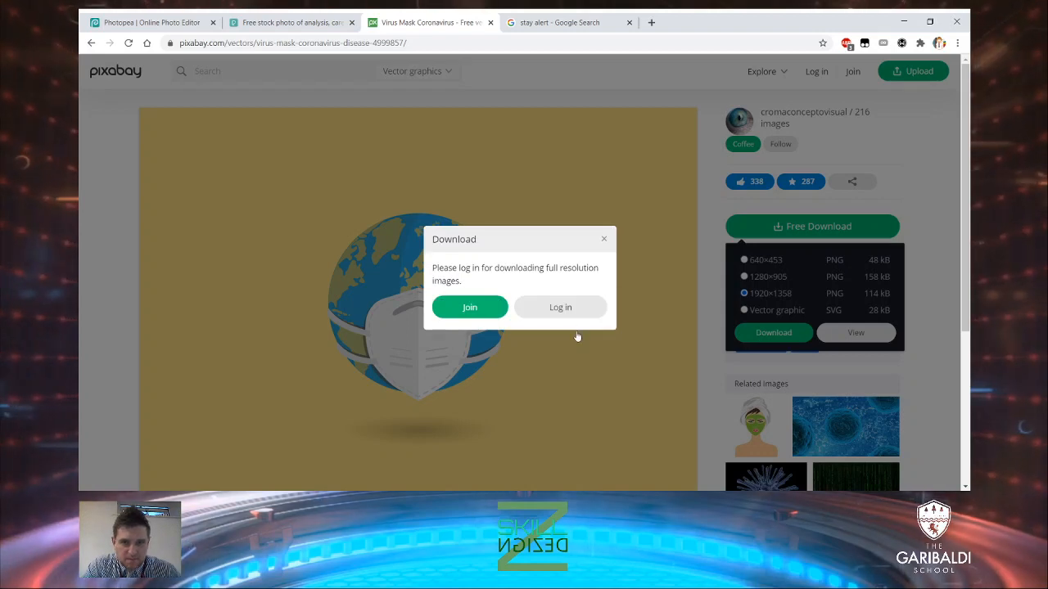
left_click(605, 239)
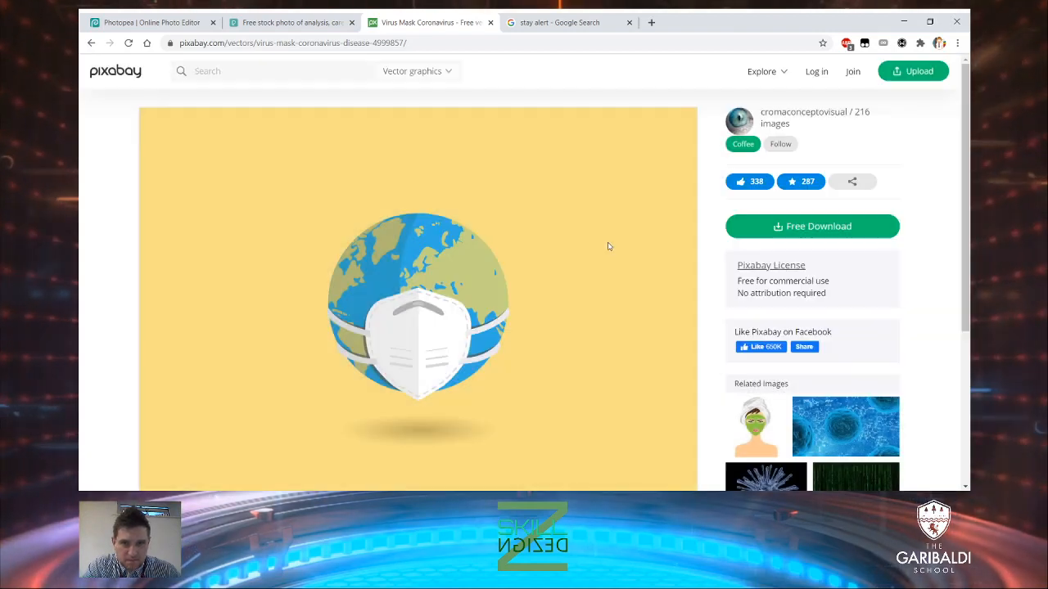
Try to download the masked globe image as a 1280×905 PNG, then dismiss the captcha dialog
left_click(788, 230)
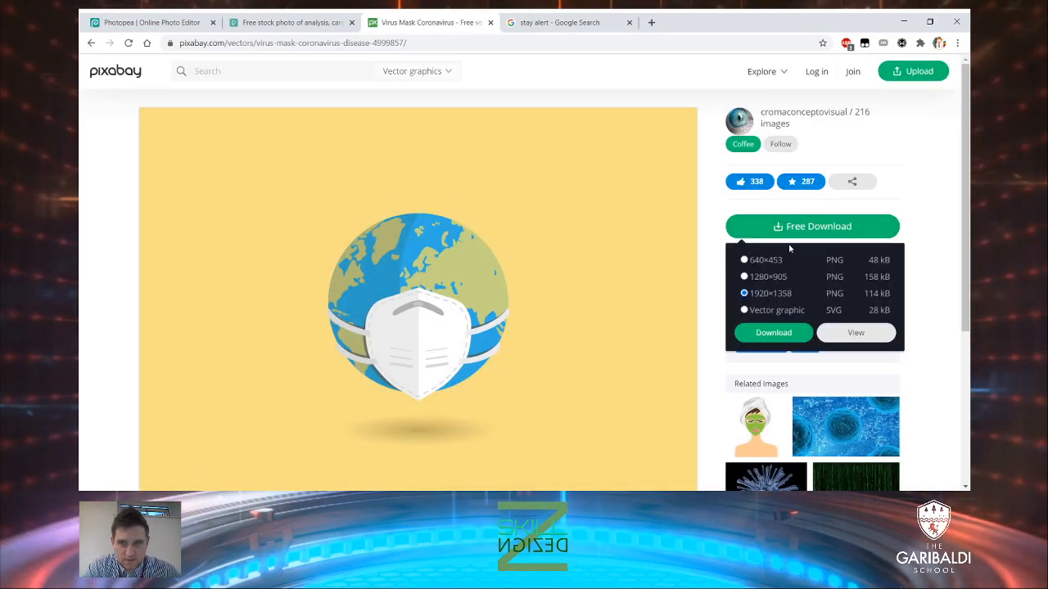
left_click(791, 338)
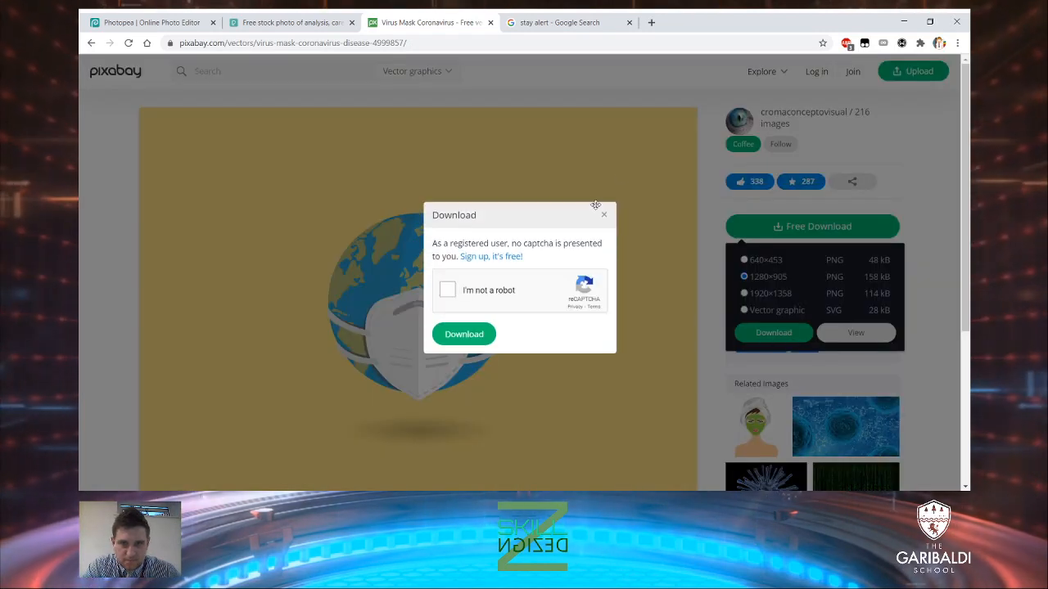
left_click(609, 211)
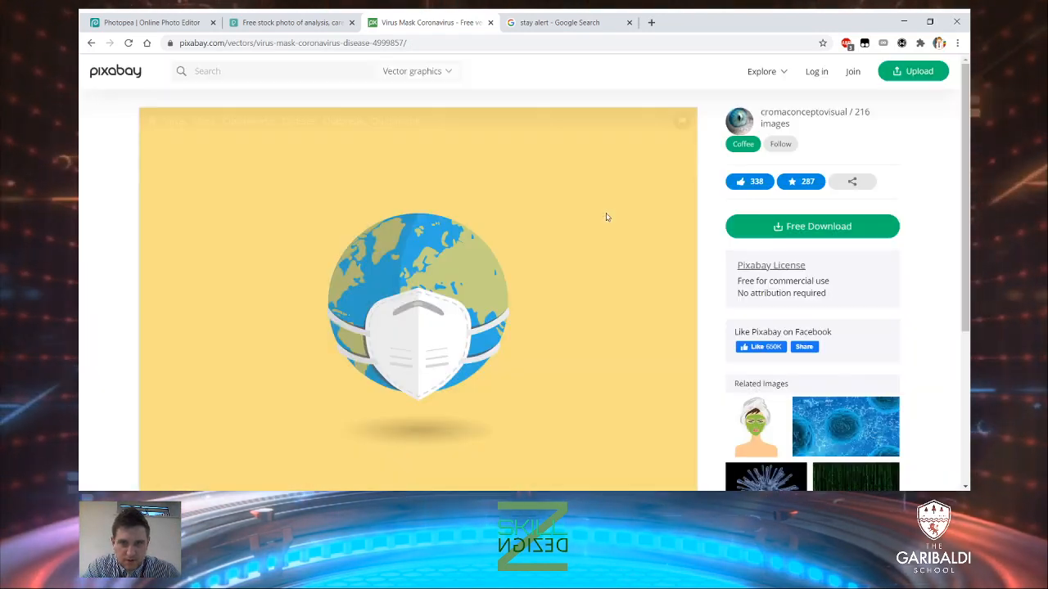
Download the masked globe image as a 640-pixel-wide PNG and dismiss the overlay about thanking the author
left_click(750, 230)
left_click(774, 333)
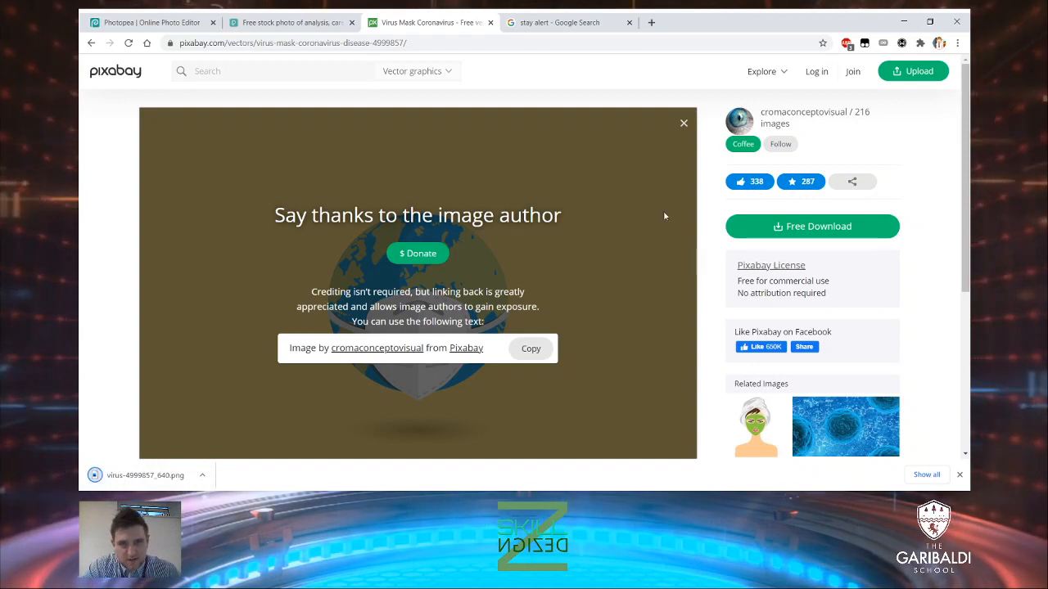
left_click(685, 125)
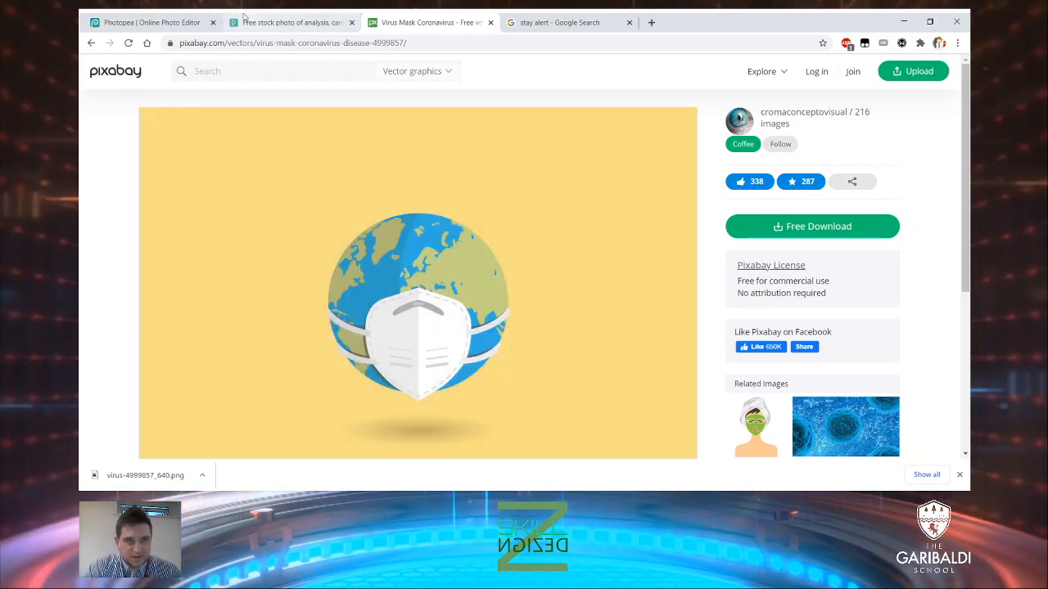
Return to Photopea, place virus-4999857_640.png into the safety poster and move its layer above the petri dish photo
left_click(174, 22)
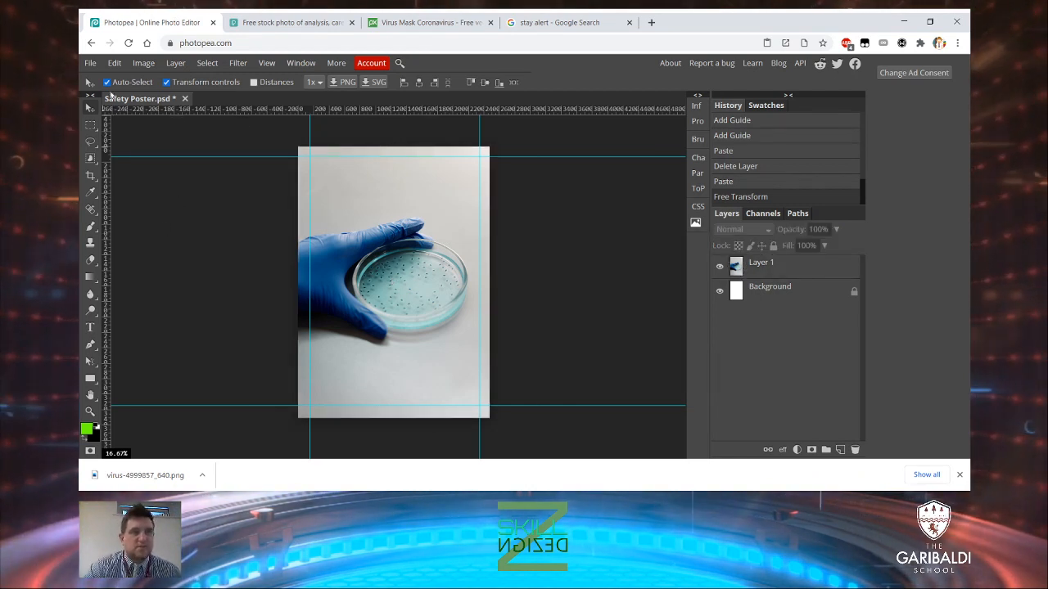
left_click(90, 63)
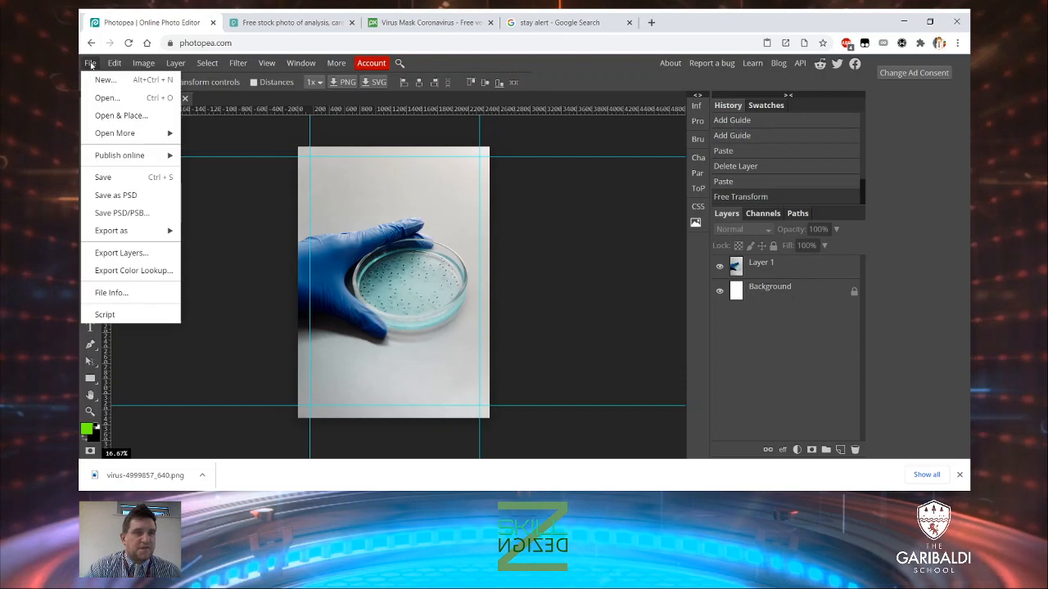
left_click(131, 117)
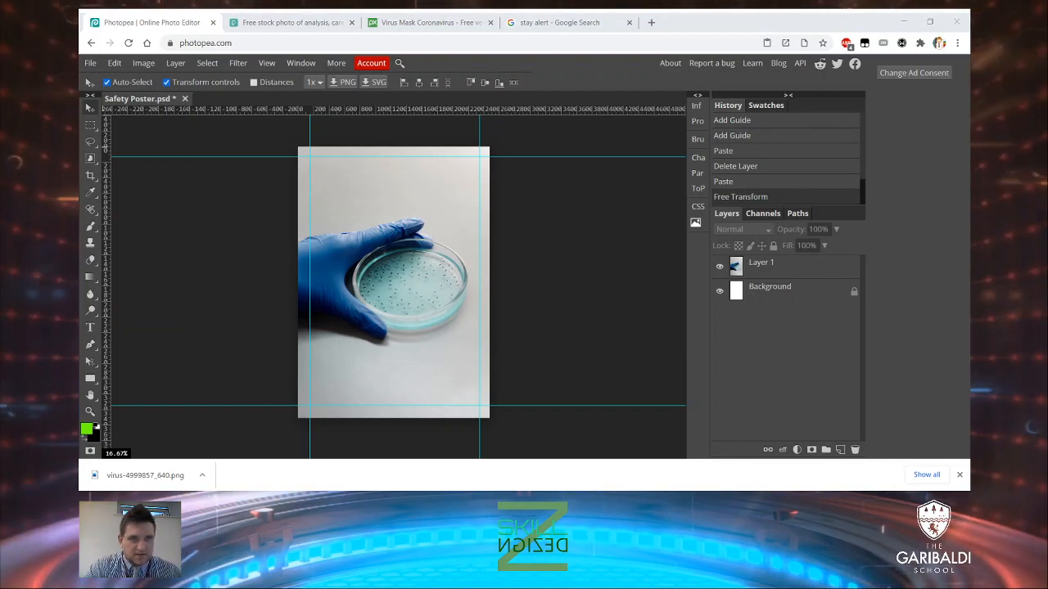
key("Return")
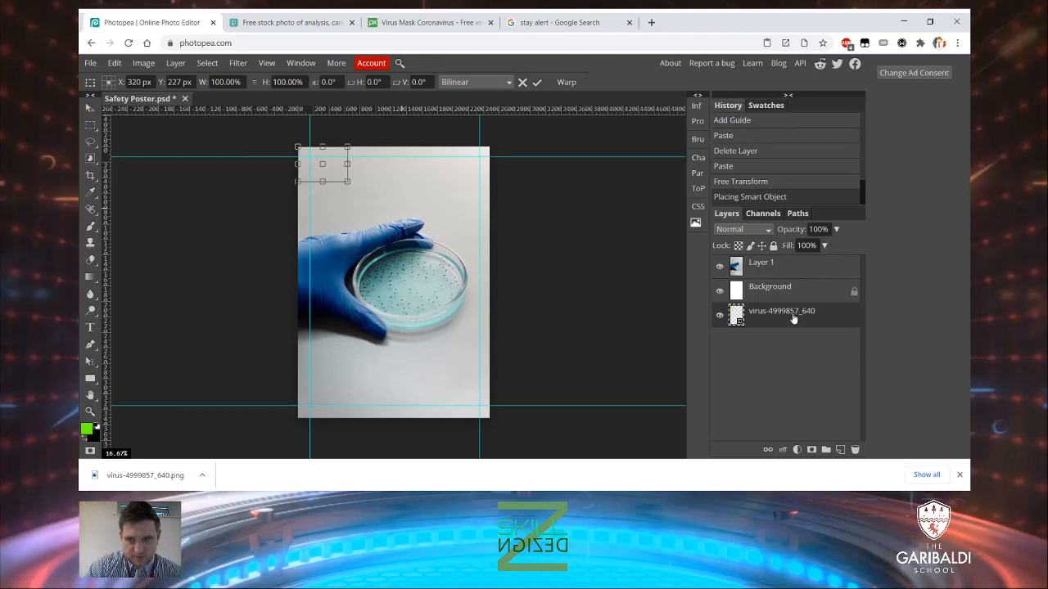
left_click_drag(793, 316, 796, 264)
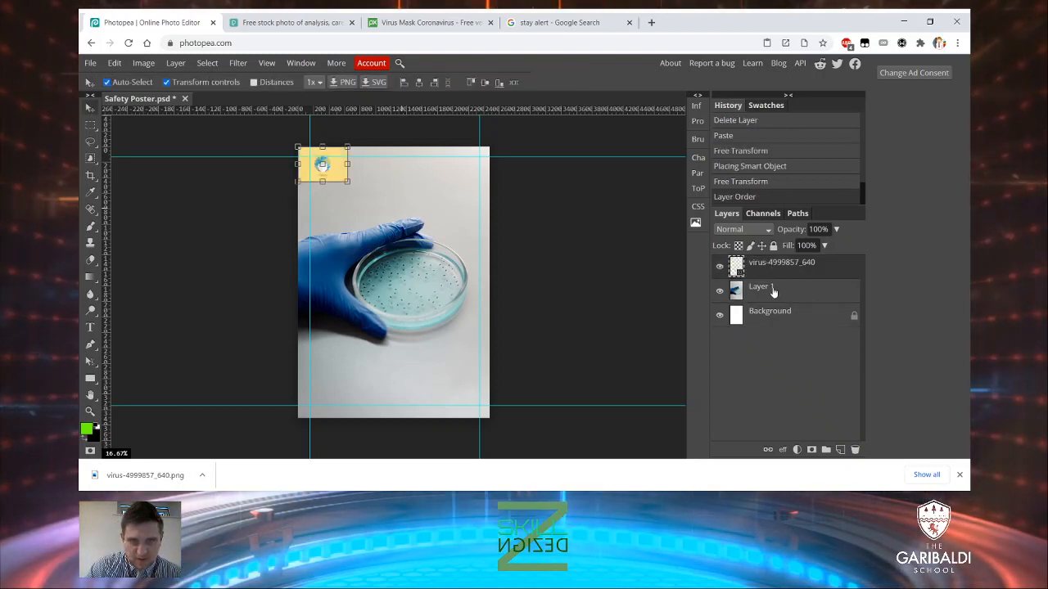
Move the globe image down from the page corner and enlarge it proportionally to about 526%, extending past both page sides
left_click_drag(351, 189, 378, 212)
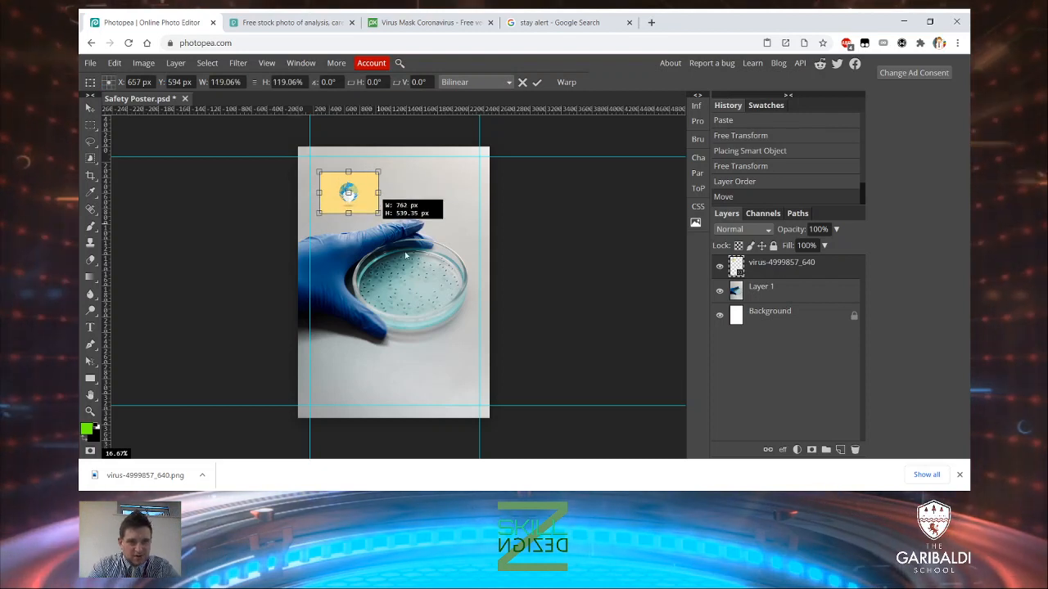
left_click_drag(405, 257, 465, 320)
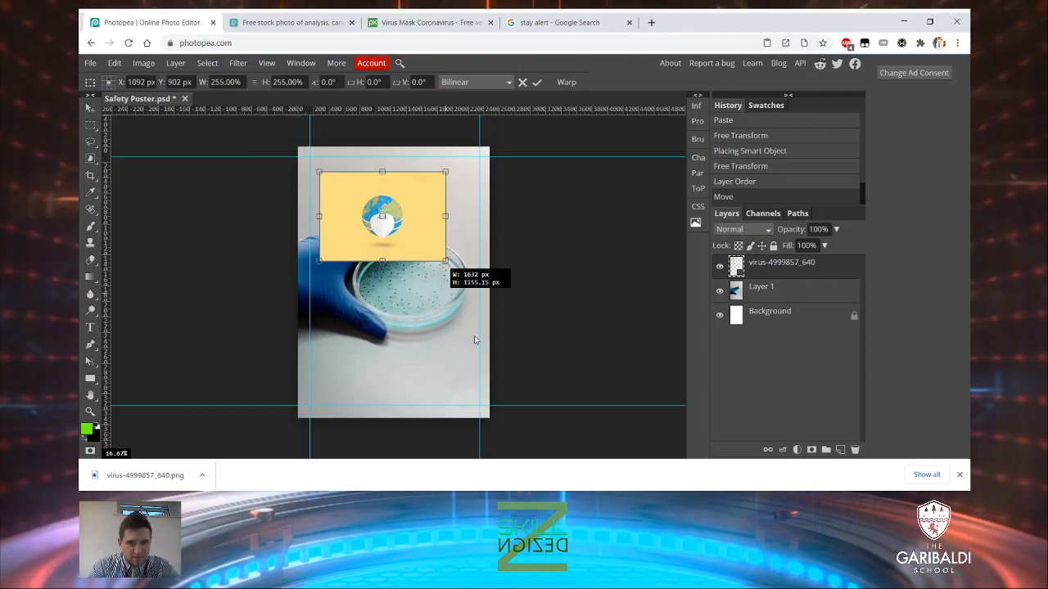
left_click_drag(486, 364, 483, 363)
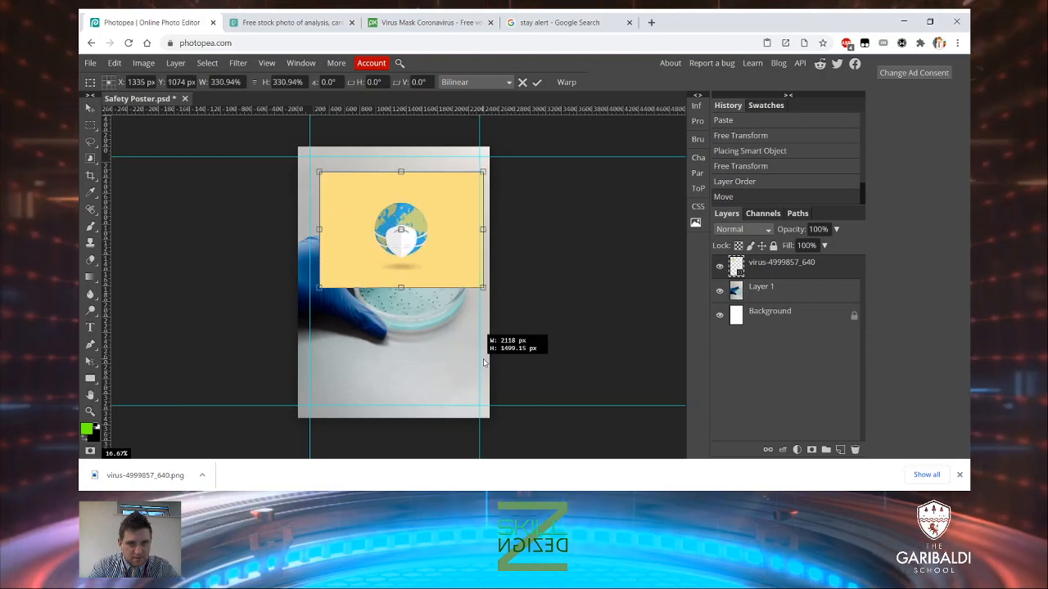
left_click_drag(319, 288, 262, 327)
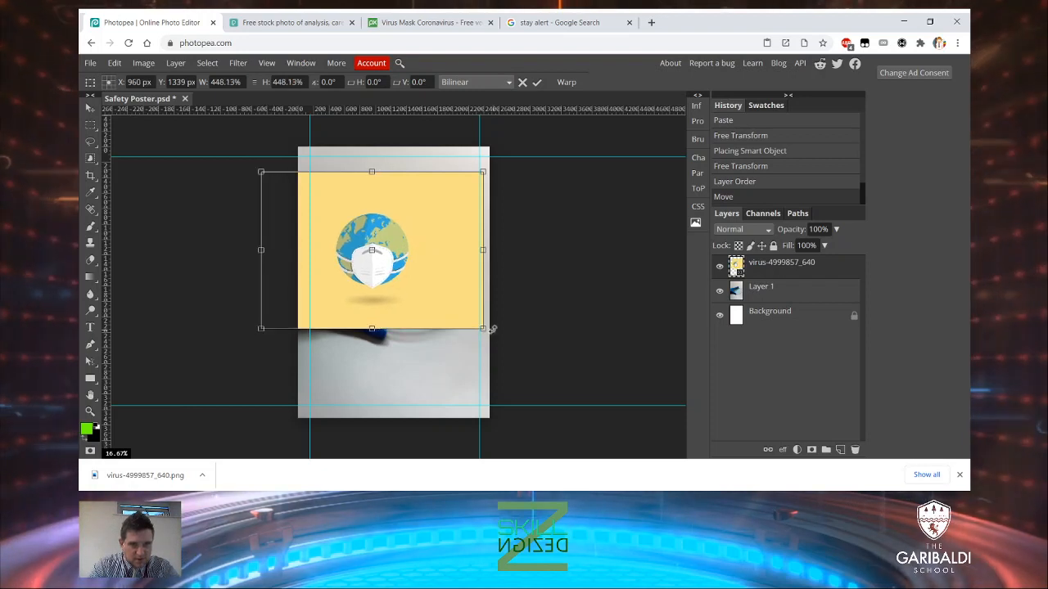
left_click_drag(482, 327, 522, 356)
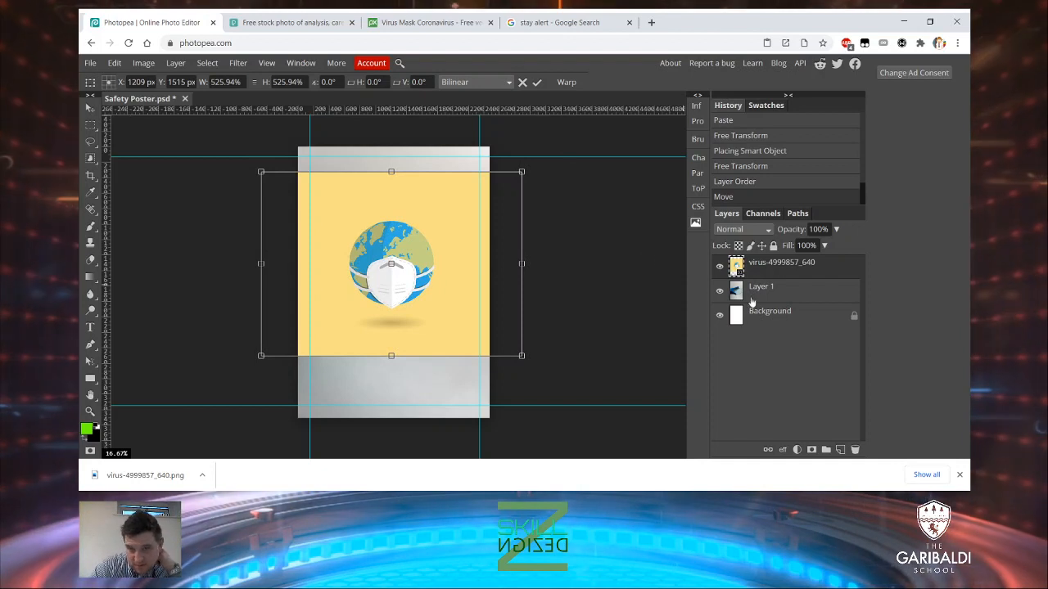
Select the yellow background around the globe with the Magic Wand at tolerance 16 and try to delete it
right_click(91, 159)
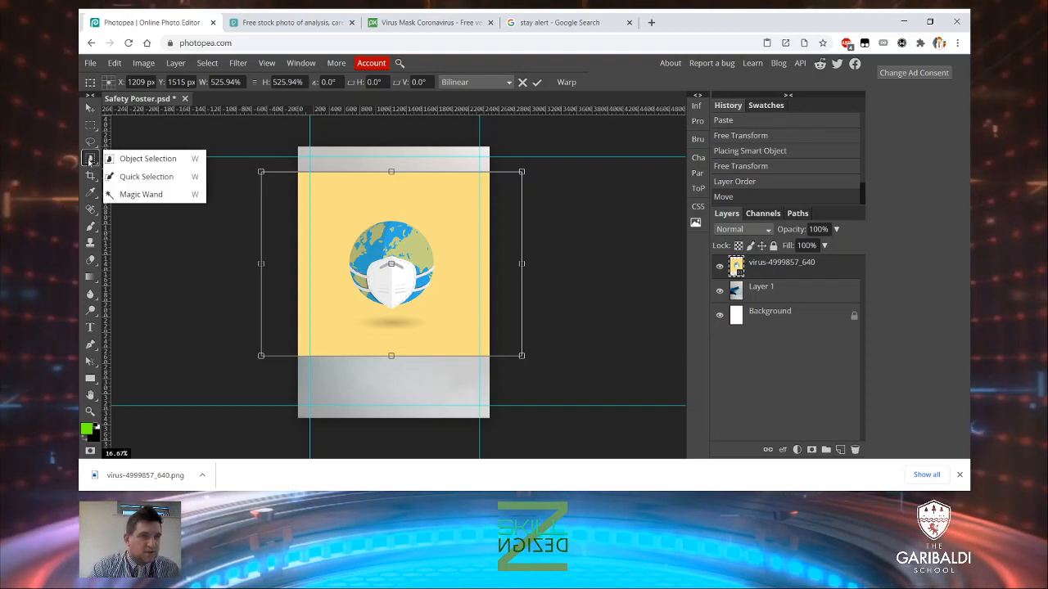
left_click(164, 194)
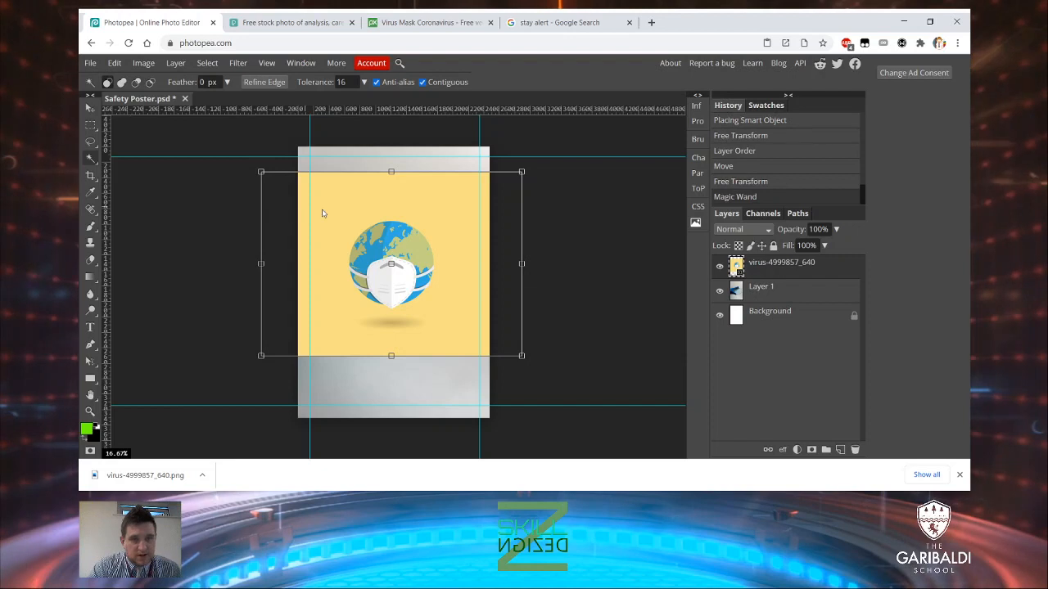
left_click(449, 233)
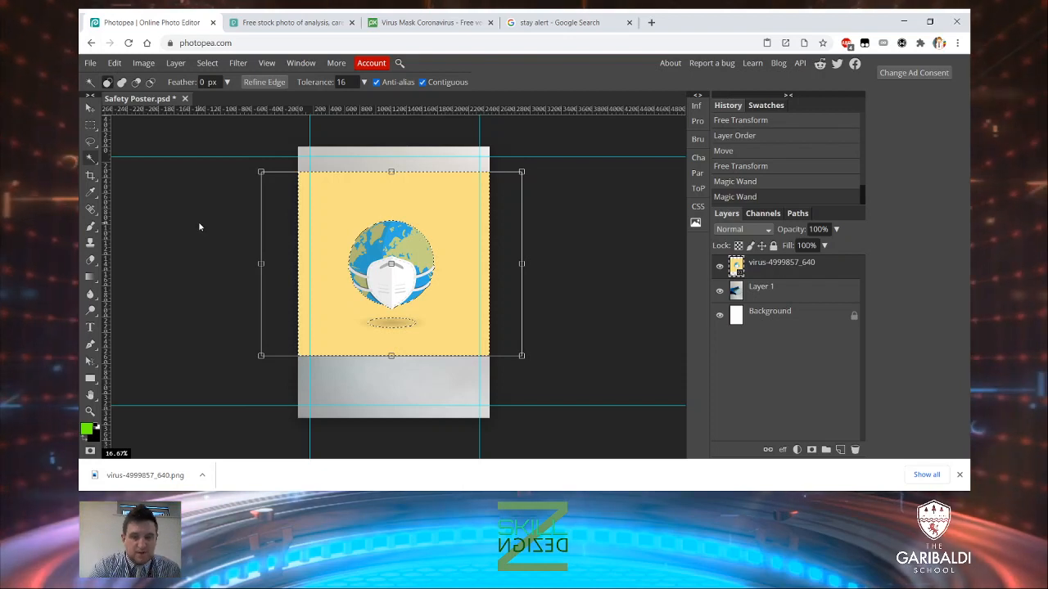
key("Delete")
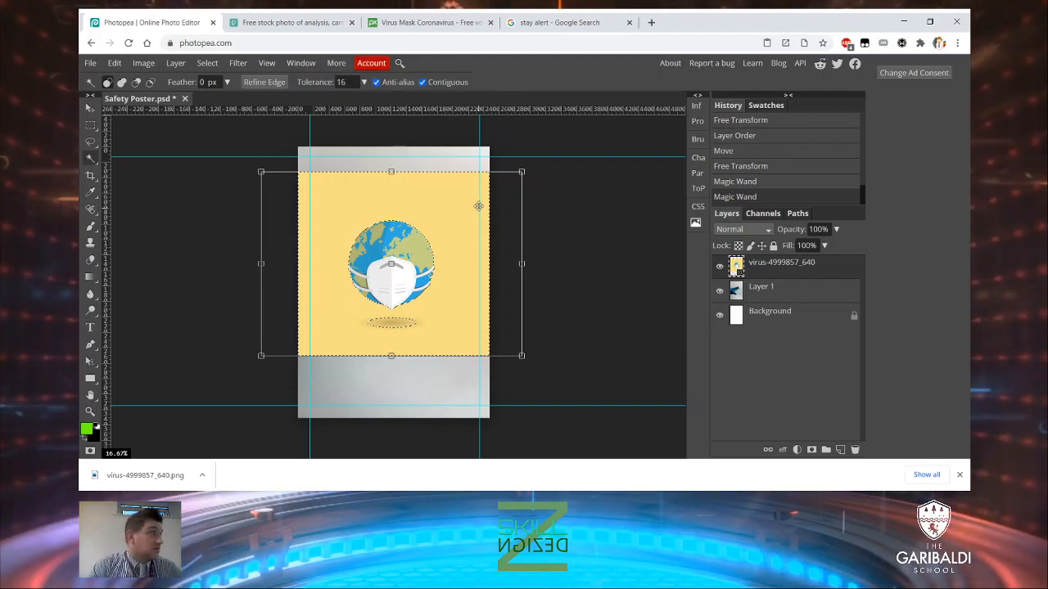
Rasterize the globe layer, delete the selected yellow background and clear the selection
right_click(784, 270)
left_click(752, 266)
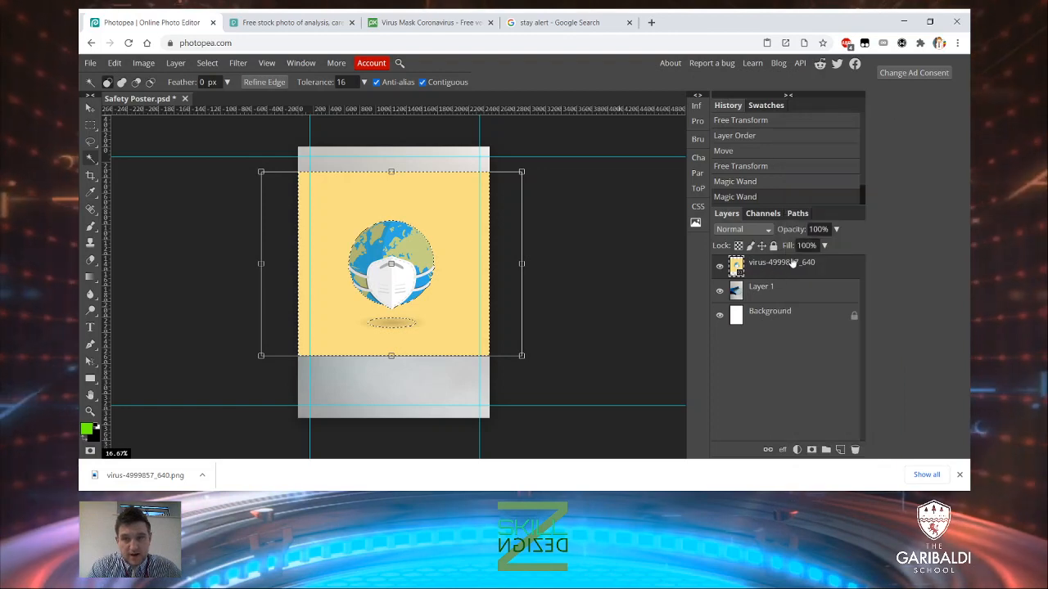
right_click(787, 272)
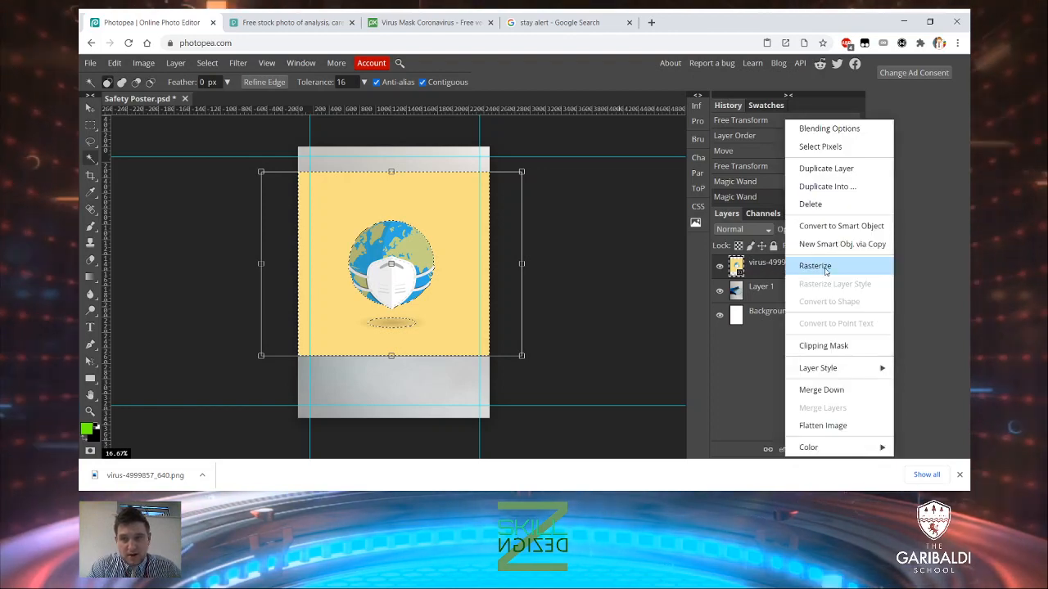
left_click(826, 268)
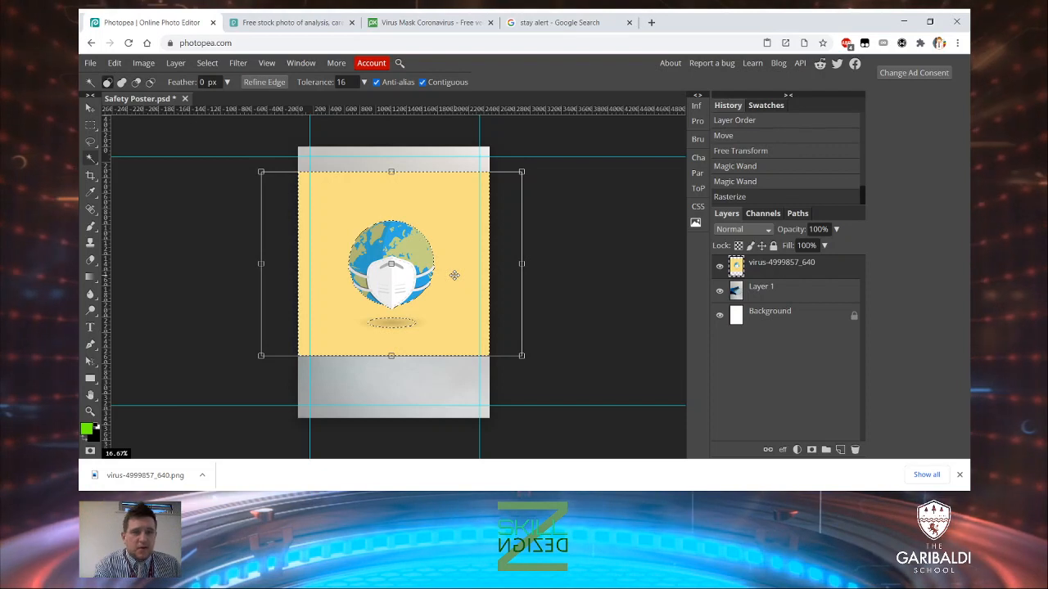
key("Delete")
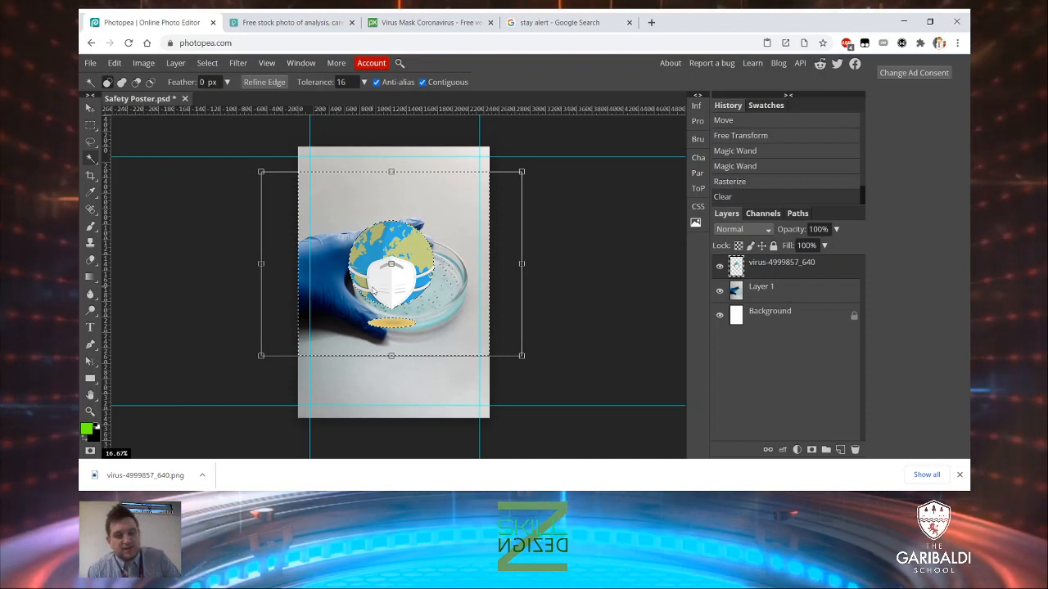
key("ctrl+d")
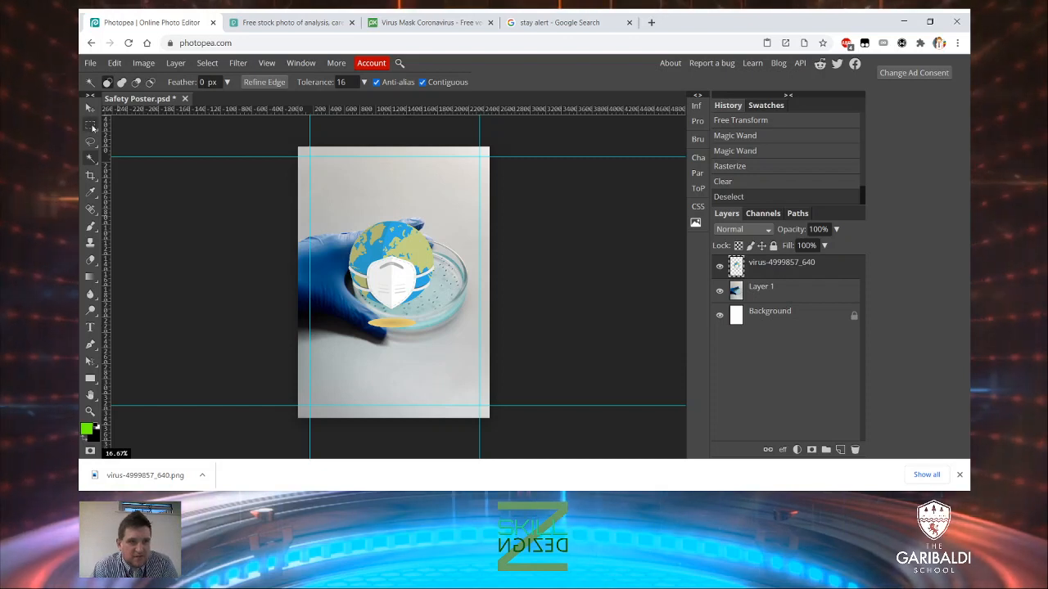
Remove the leftover shadow ellipse beneath the globe with a rectangular selection, then deselect
left_click(91, 126)
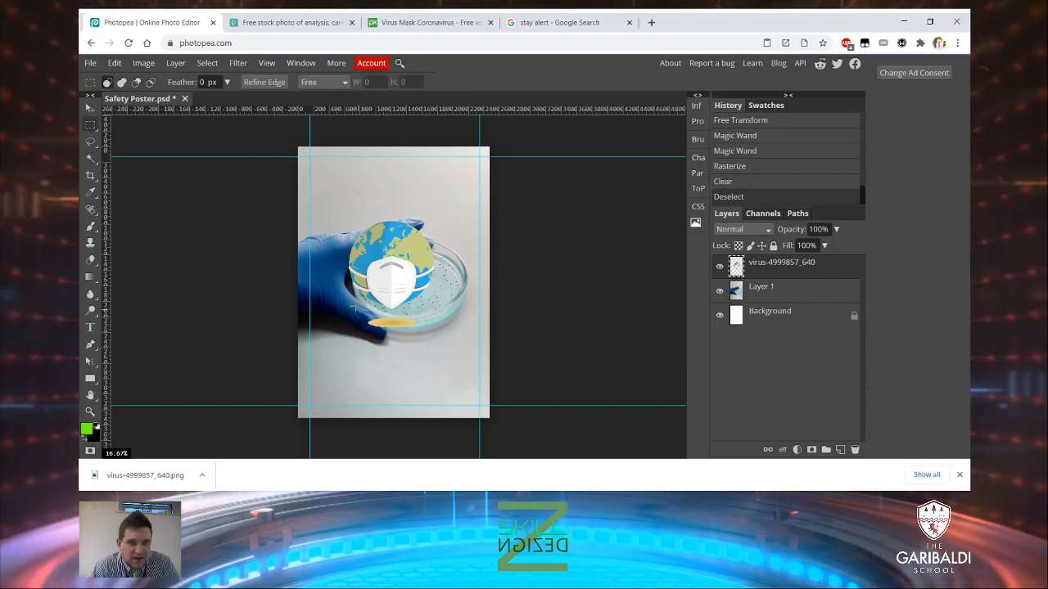
left_click_drag(357, 310, 442, 367)
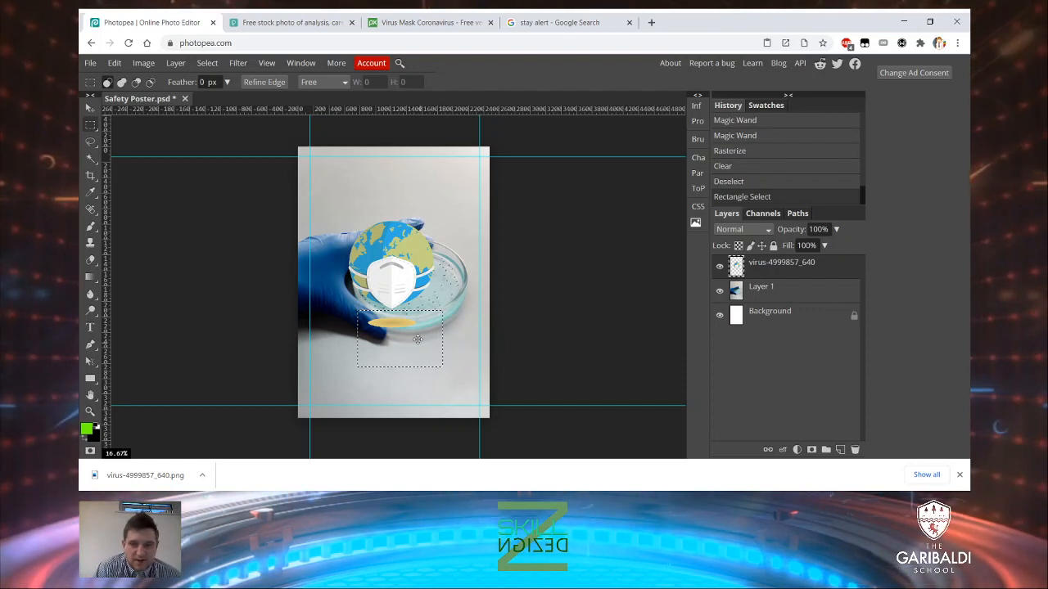
key("Delete")
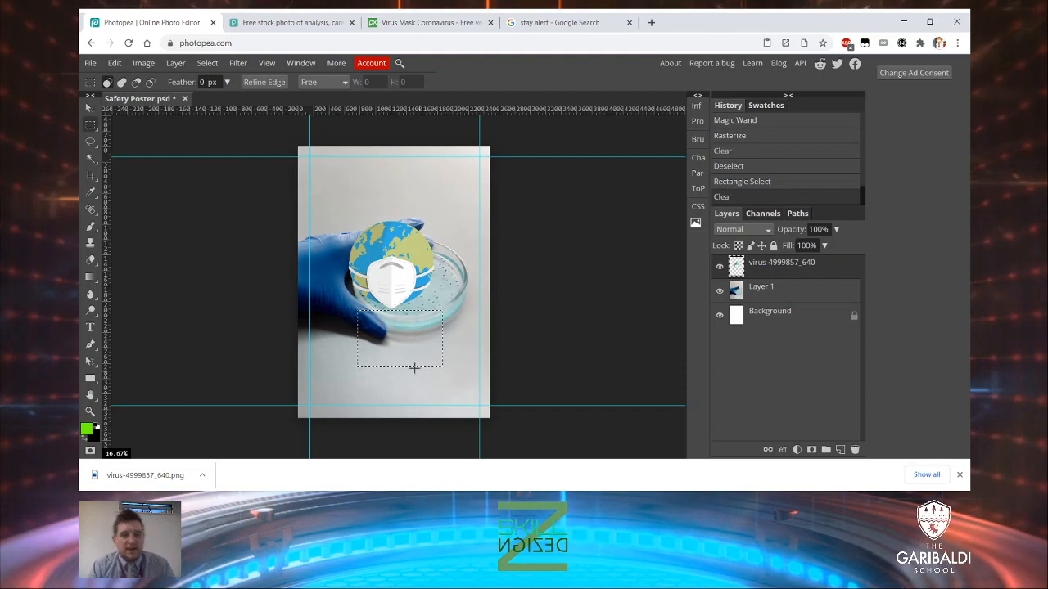
left_click(374, 407)
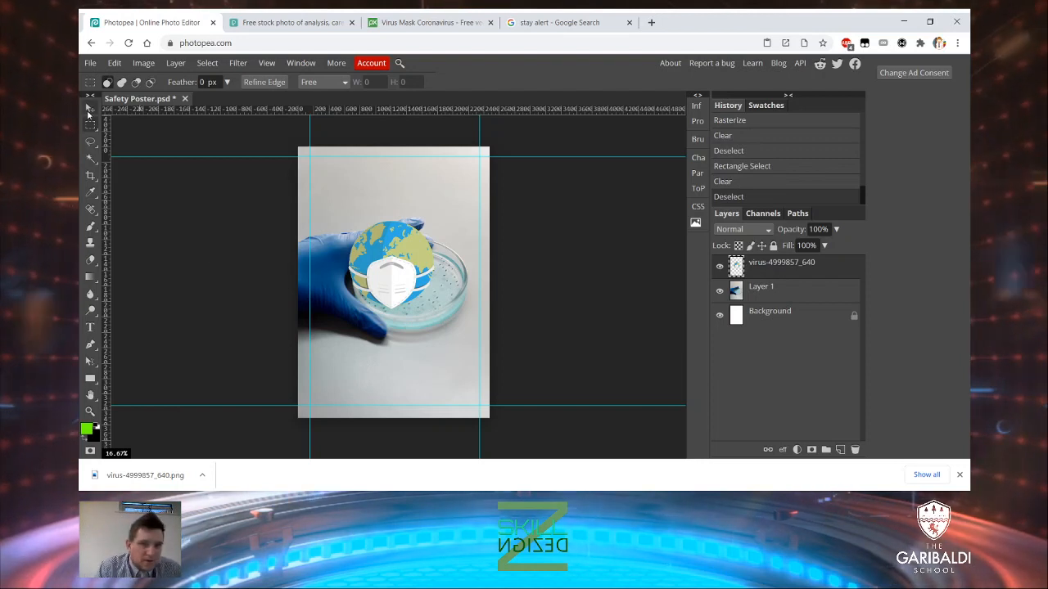
Move the globe onto the petri dish and stretch its width to about 122%
left_click(90, 108)
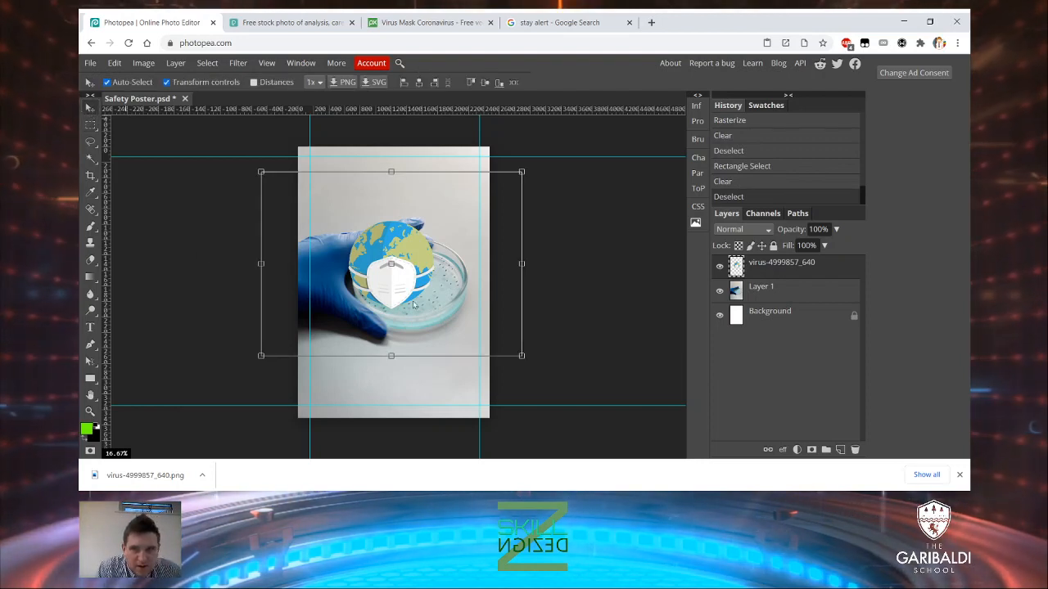
left_click_drag(417, 253, 433, 271)
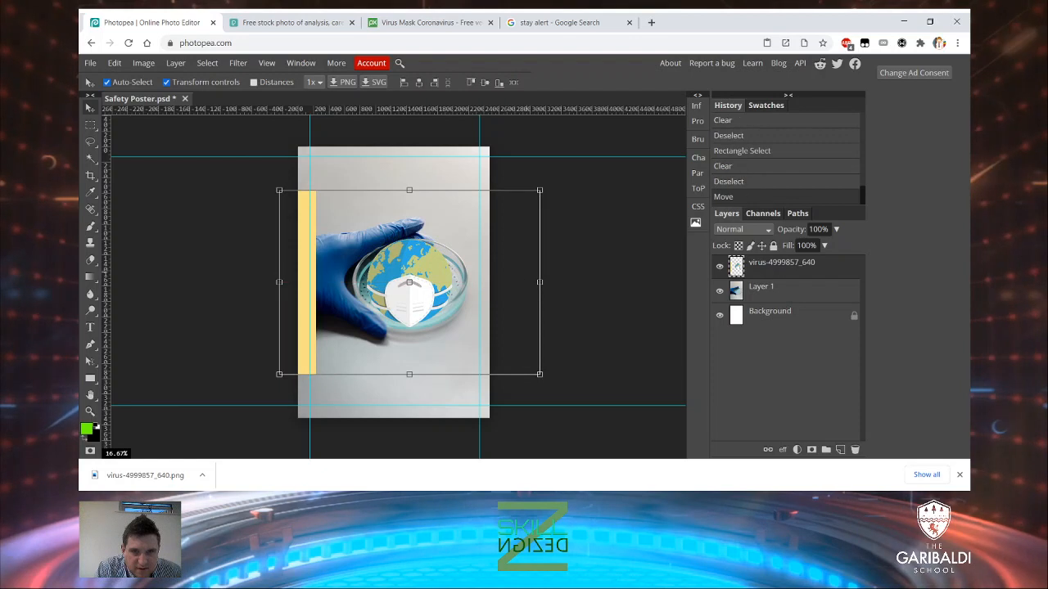
mouse_move(536, 284)
left_mouse_down()
mouse_move(562, 285)
mouse_move(554, 282)
left_mouse_up()
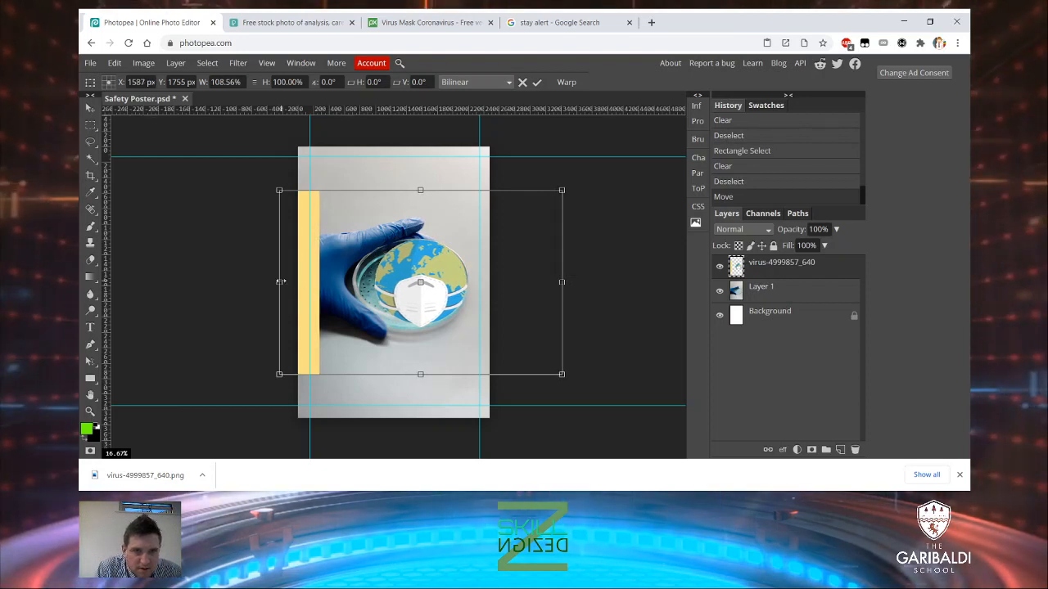
left_click_drag(280, 282, 243, 270)
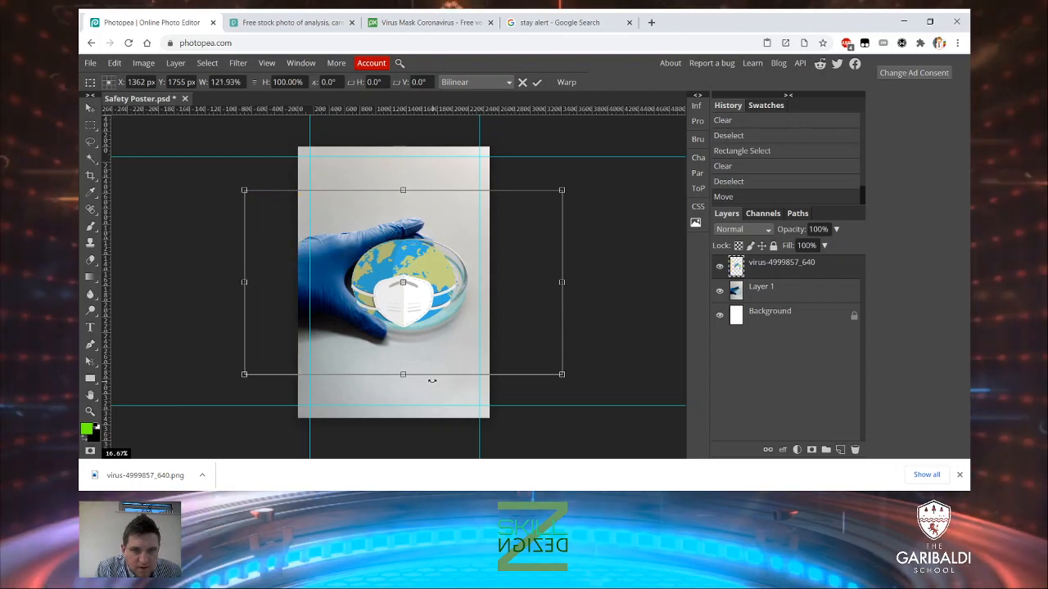
Stretch the globe to about 109% height and 132% width and reposition it over the petri dish
left_click_drag(402, 373, 400, 397)
left_click_drag(427, 277, 427, 274)
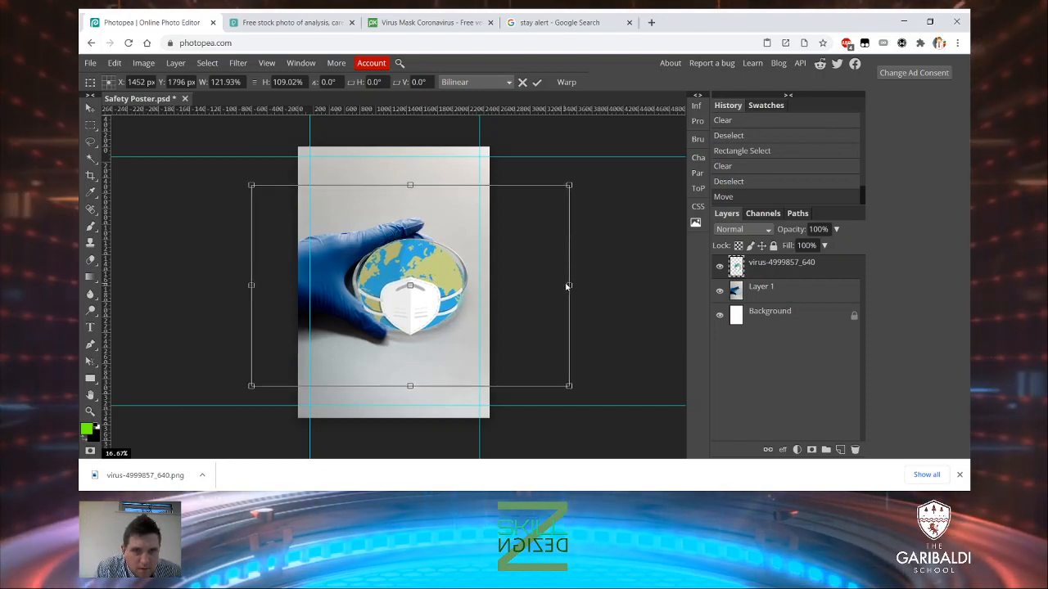
left_click_drag(567, 285, 622, 286)
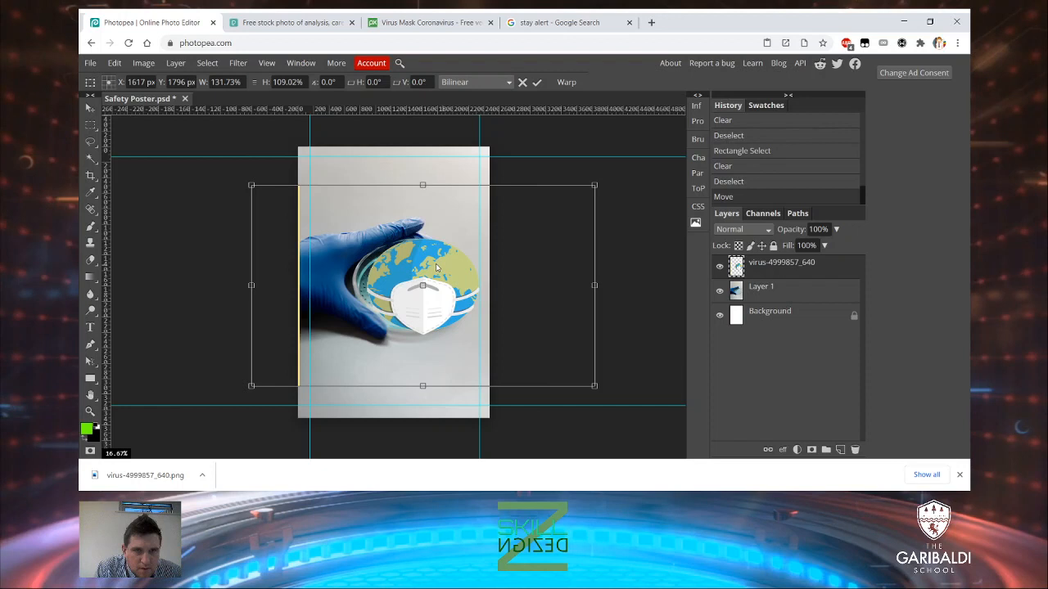
left_click_drag(436, 268, 431, 264)
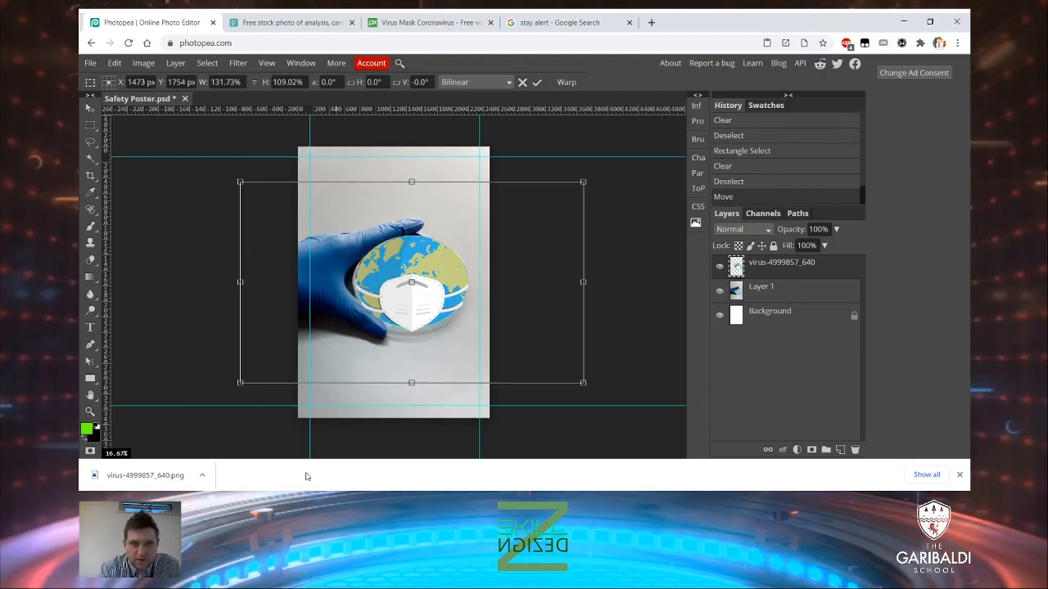
Nudge the globe over the petri dish to X 1468 px, Y 1755 px, rotate it about -0.1°, and apply the transform
key("Left")
key("Left")
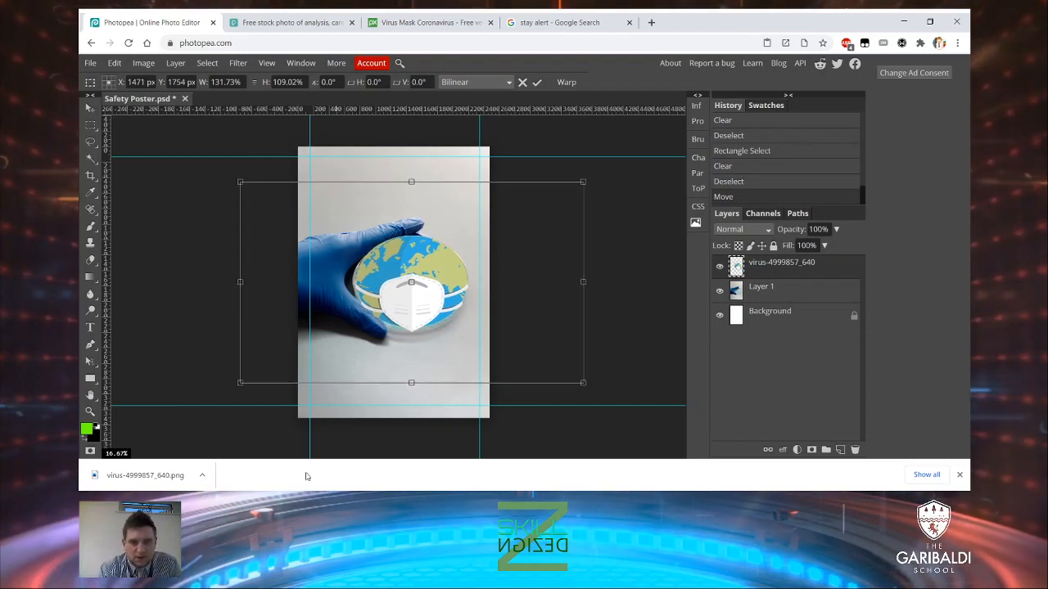
key("Left")
key("Left")
key("Left")
key("Left")
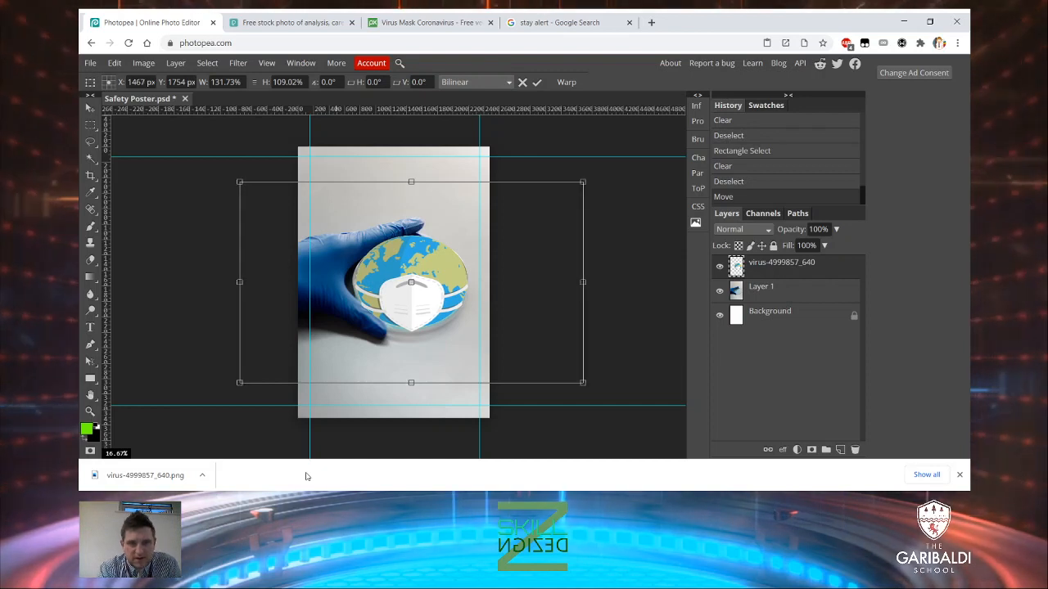
key("Right")
key("Up")
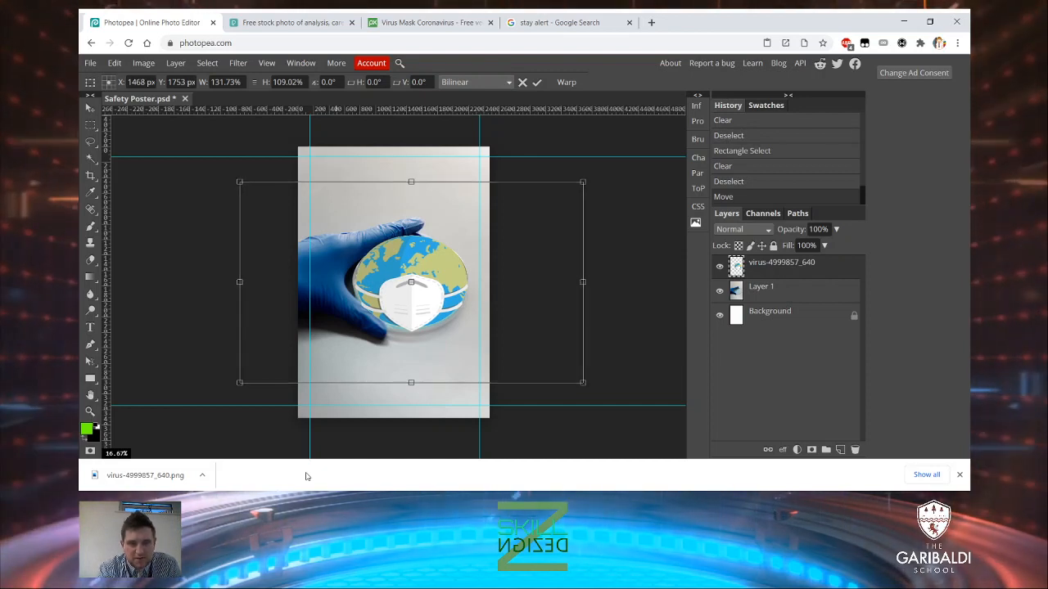
key("Down")
key("Down")
key("Down")
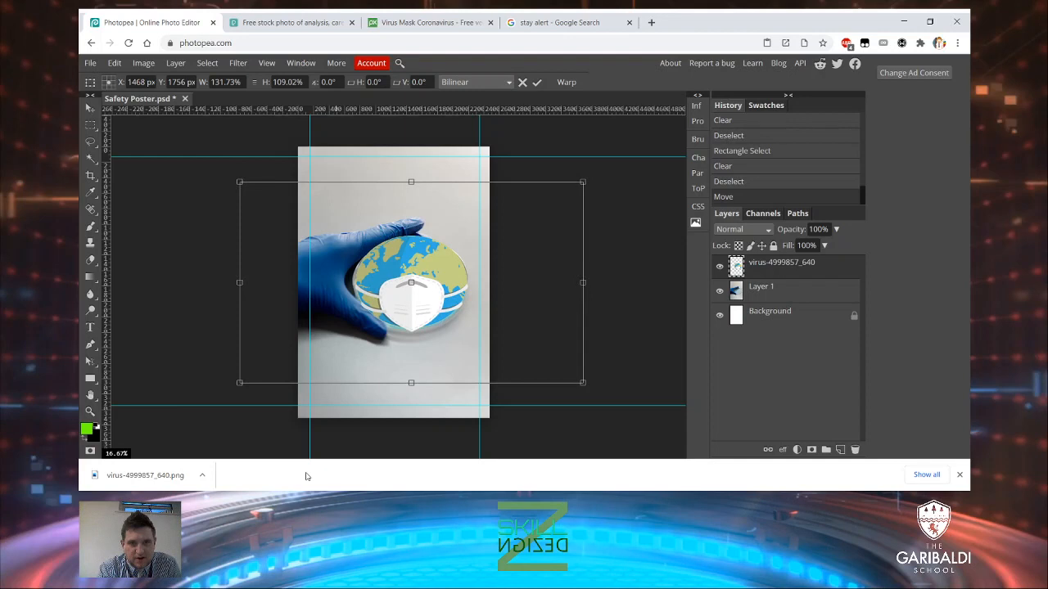
key("Up")
key("Right")
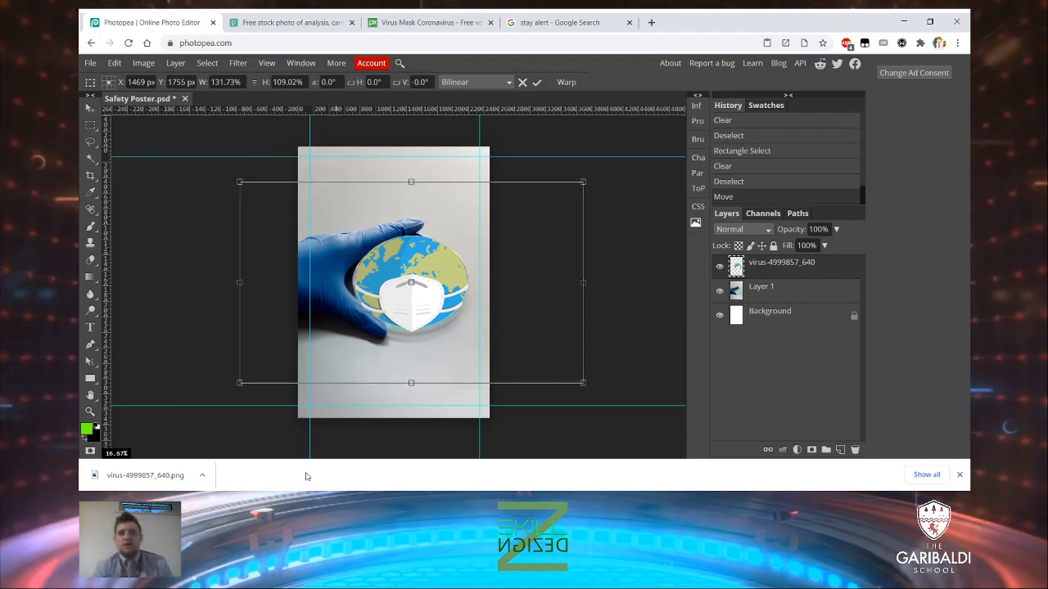
key("Left")
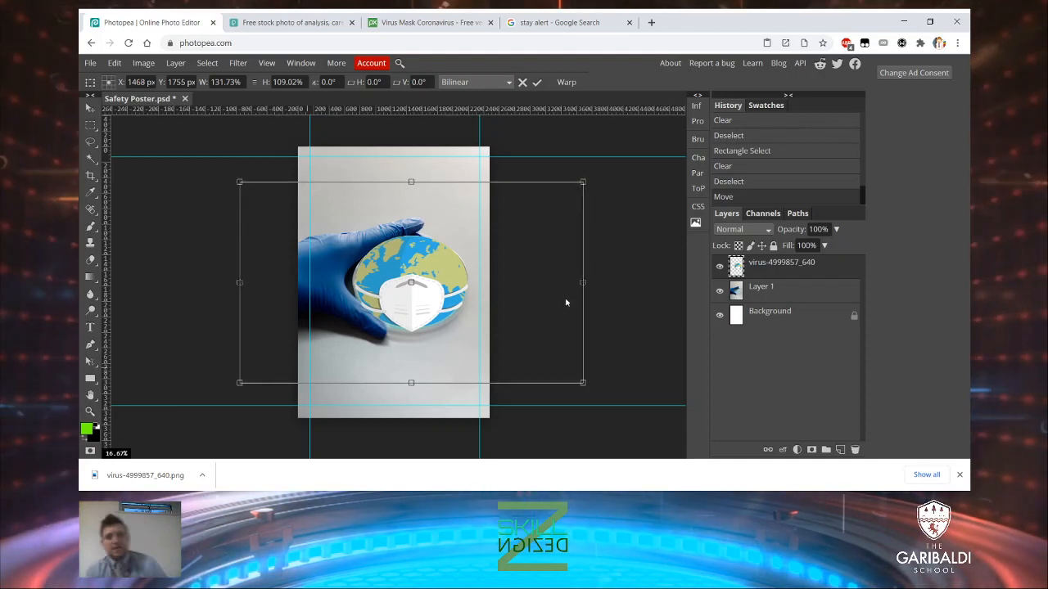
left_click_drag(637, 298, 637, 297)
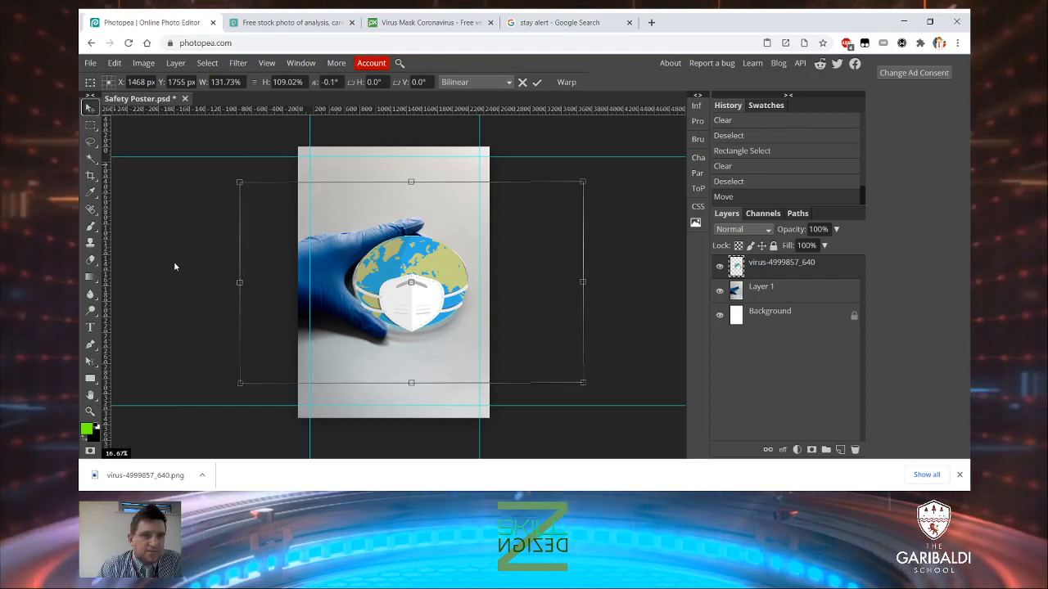
key("Return")
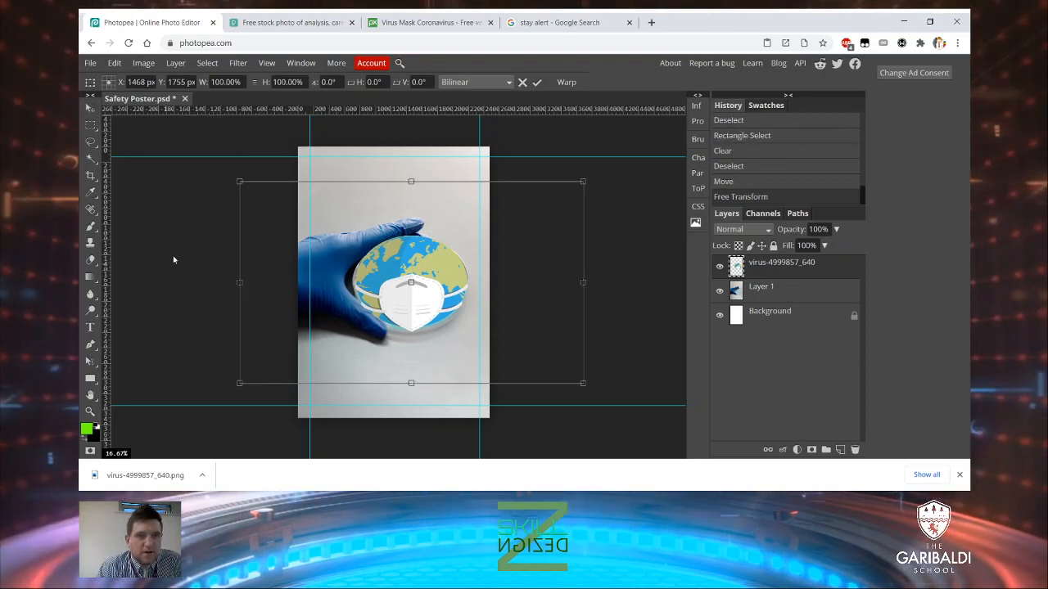
Start a text layer just inside the poster's upper-left margin guides with a font size of 150 px
left_click(89, 330)
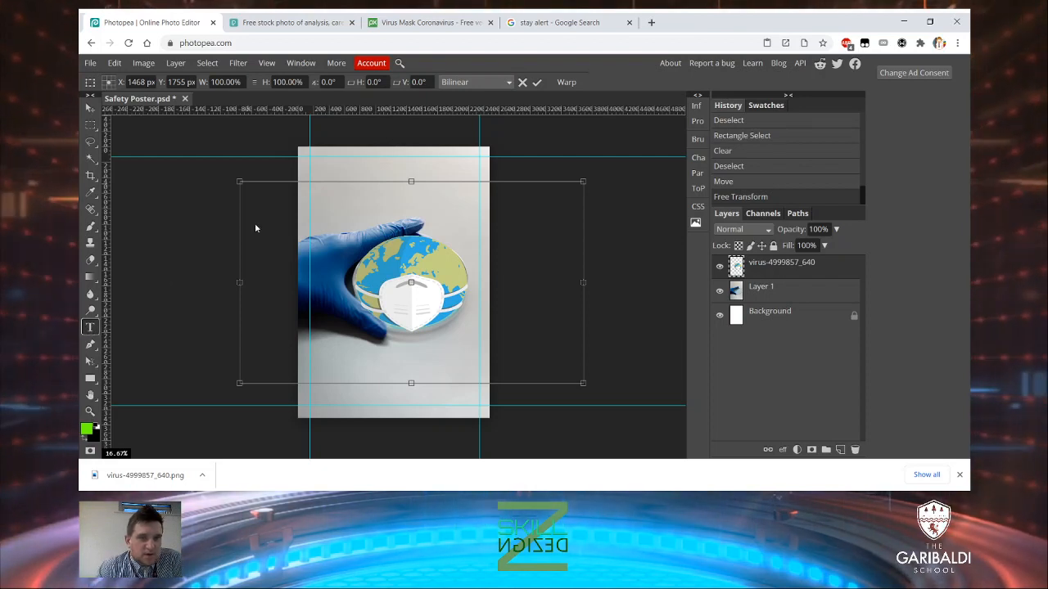
left_click(312, 173)
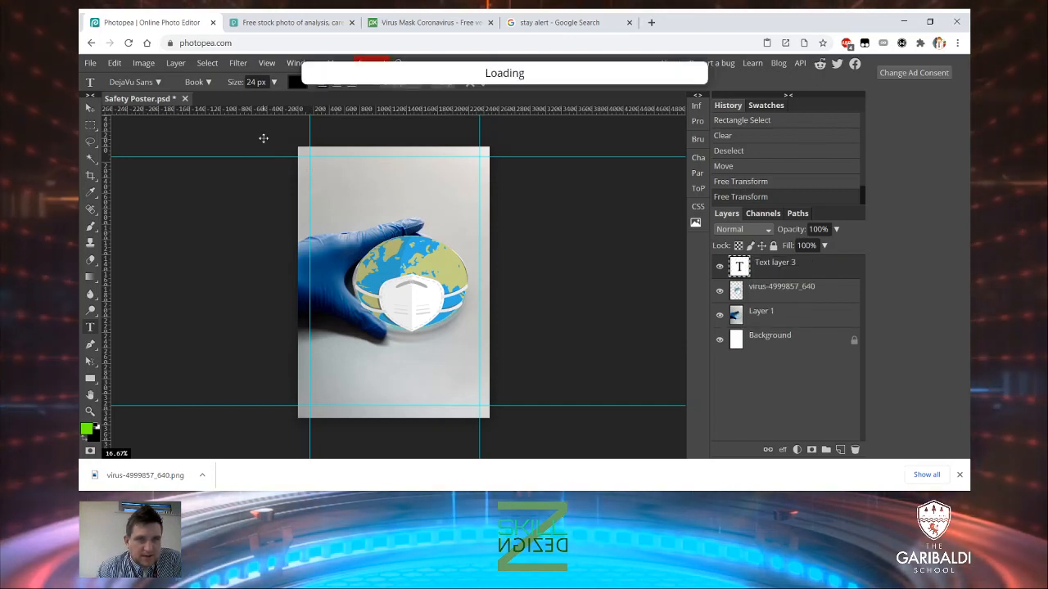
left_click(274, 83)
left_click_drag(258, 100, 282, 104)
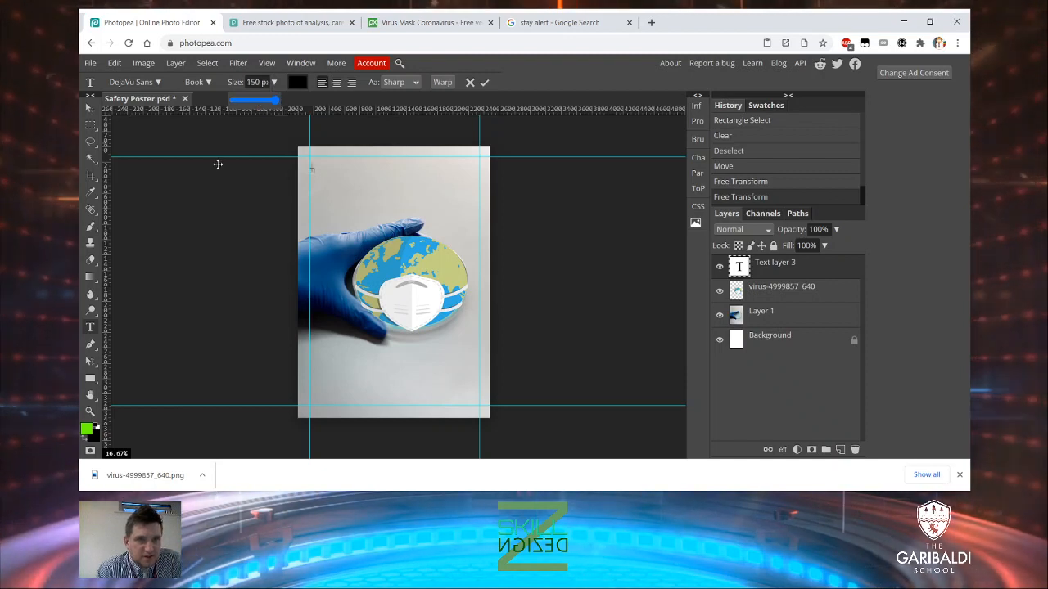
Browse the available fonts and set the new text's font to Roboto
left_click(159, 83)
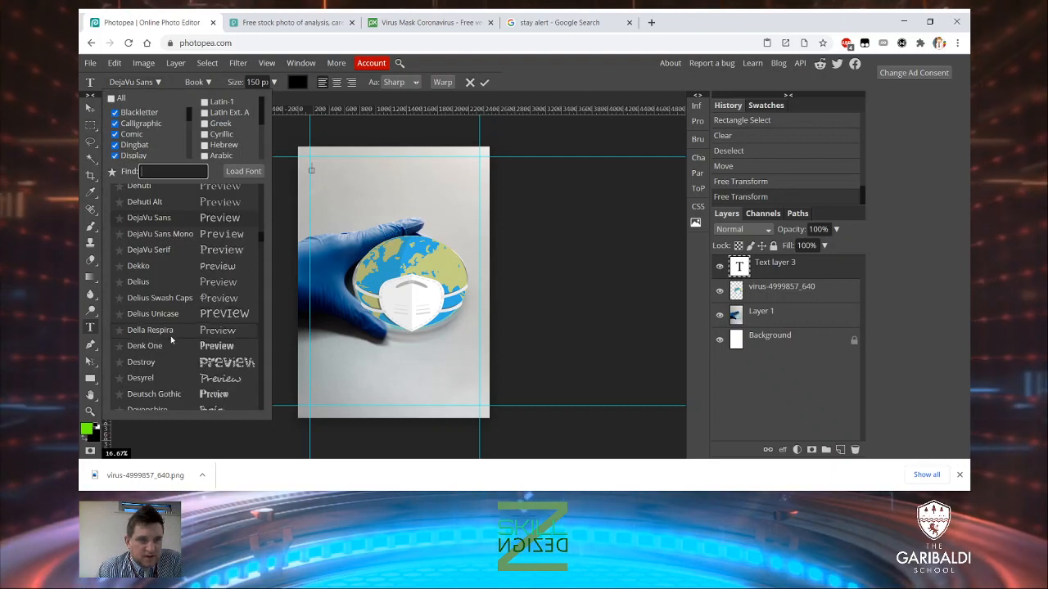
scroll(168, 335, "down", 6)
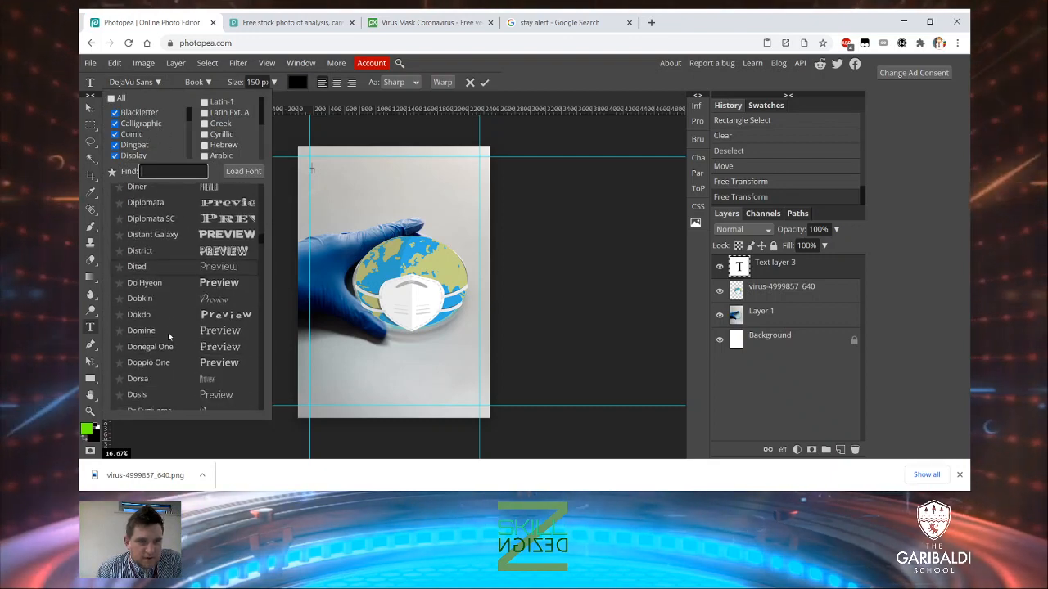
scroll(170, 336, "down", 8)
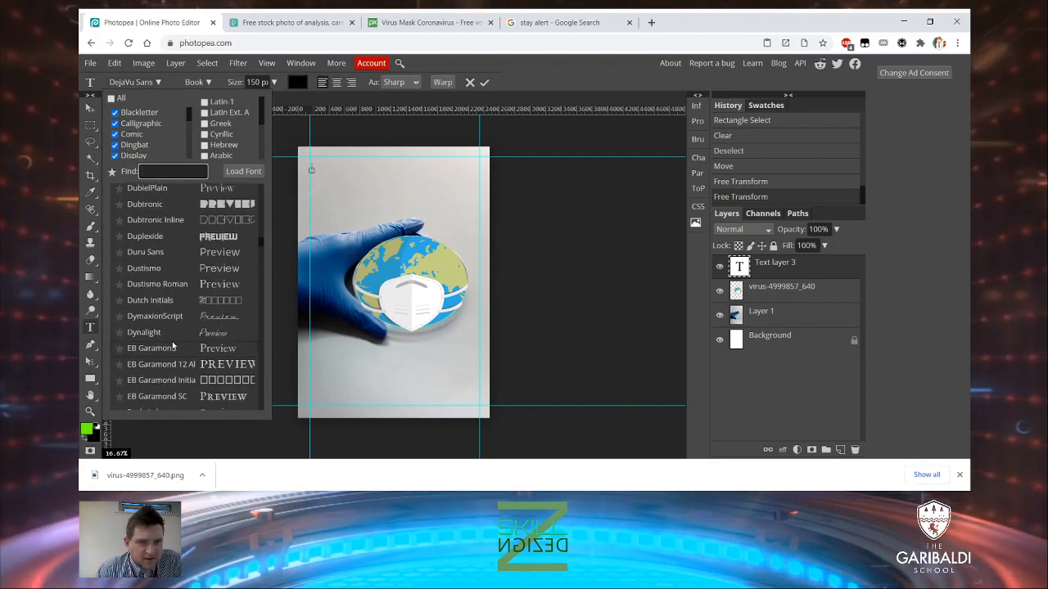
scroll(172, 344, "down", 4)
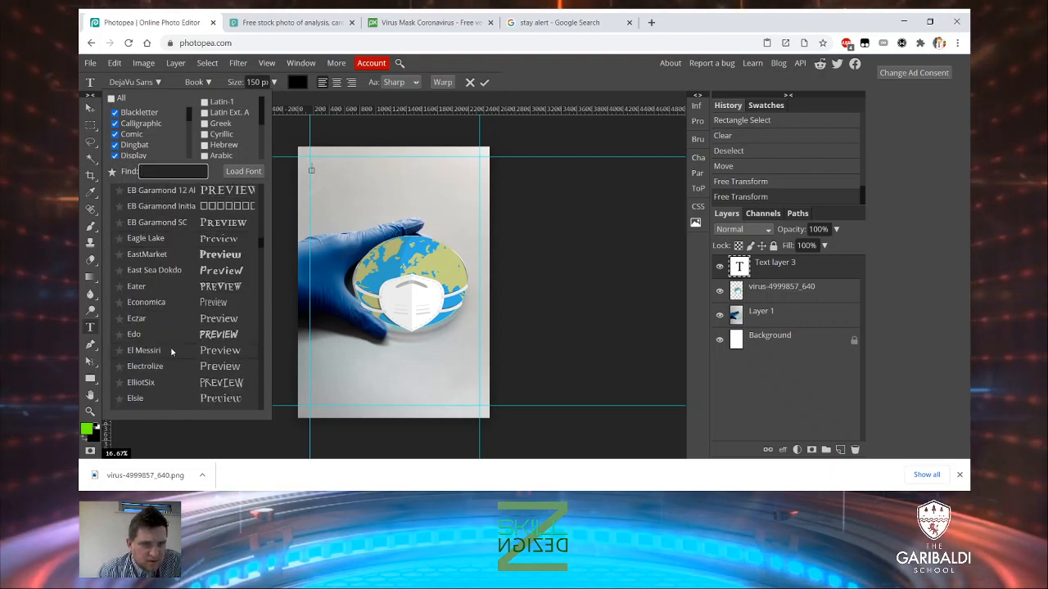
scroll(170, 346, "down", 5)
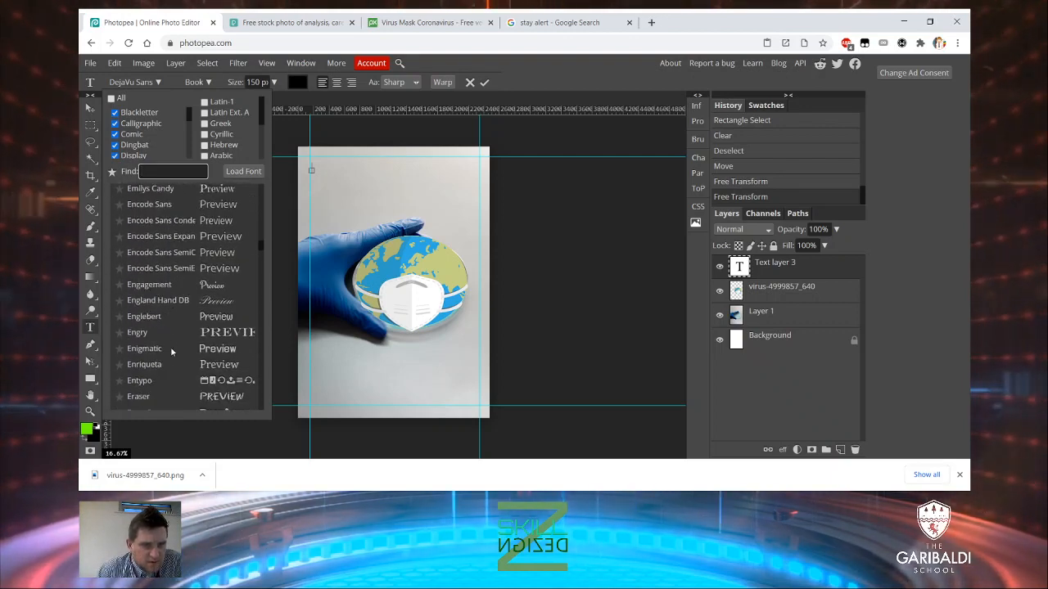
scroll(169, 373, "down", 4)
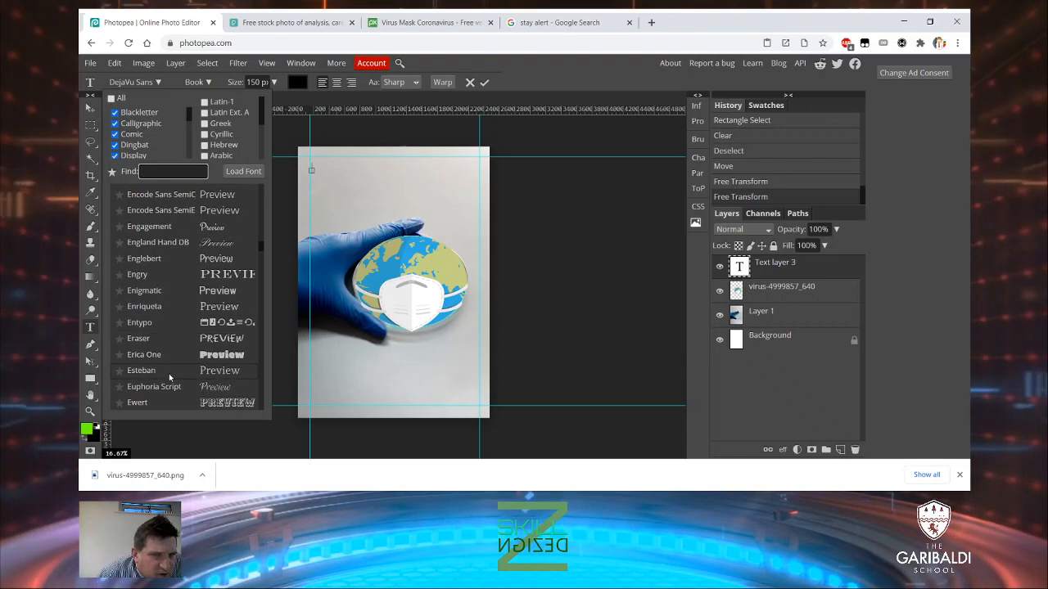
scroll(169, 373, "down", 5)
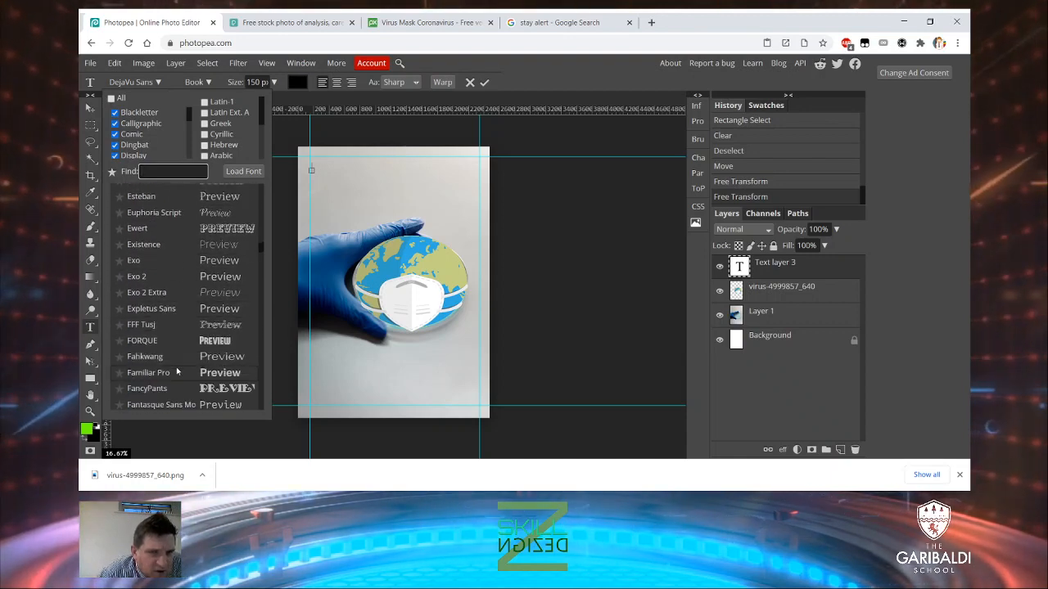
scroll(176, 372, "down", 3)
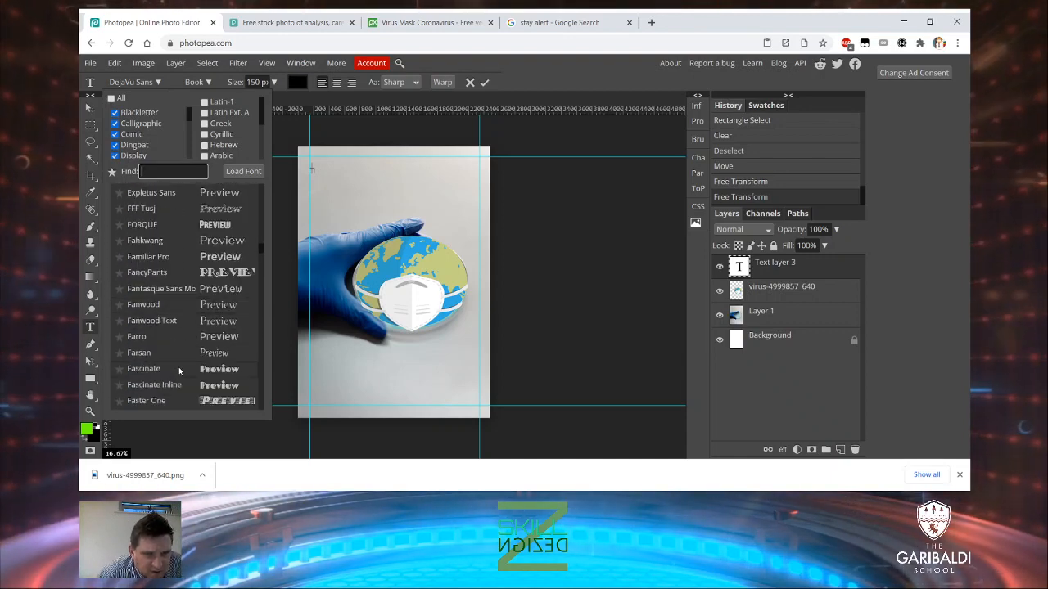
scroll(179, 371, "down", 3)
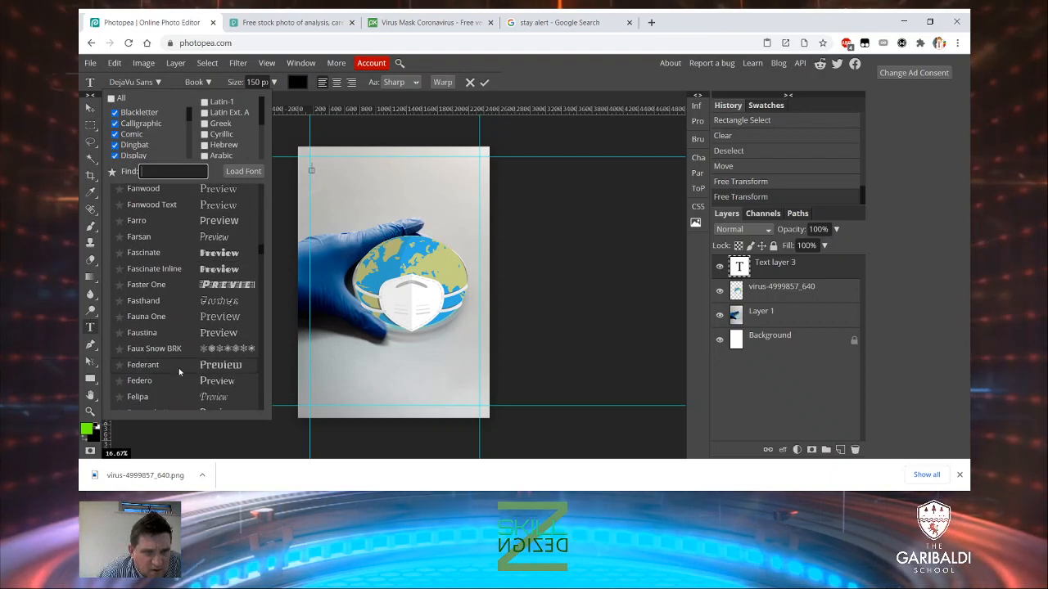
scroll(179, 372, "down", 2)
scroll(178, 369, "down", 15)
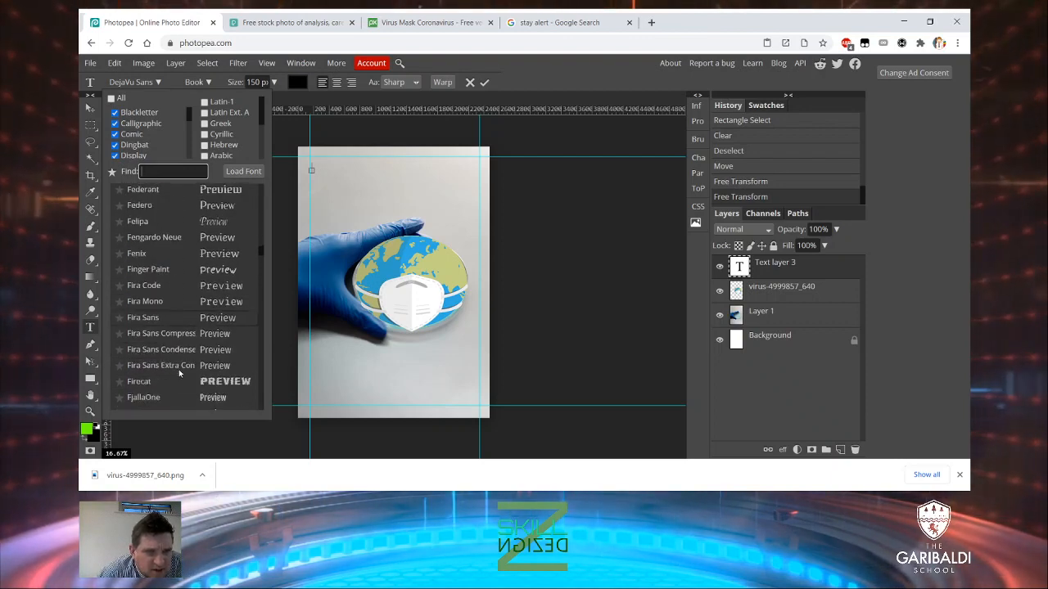
scroll(182, 367, "down", 10)
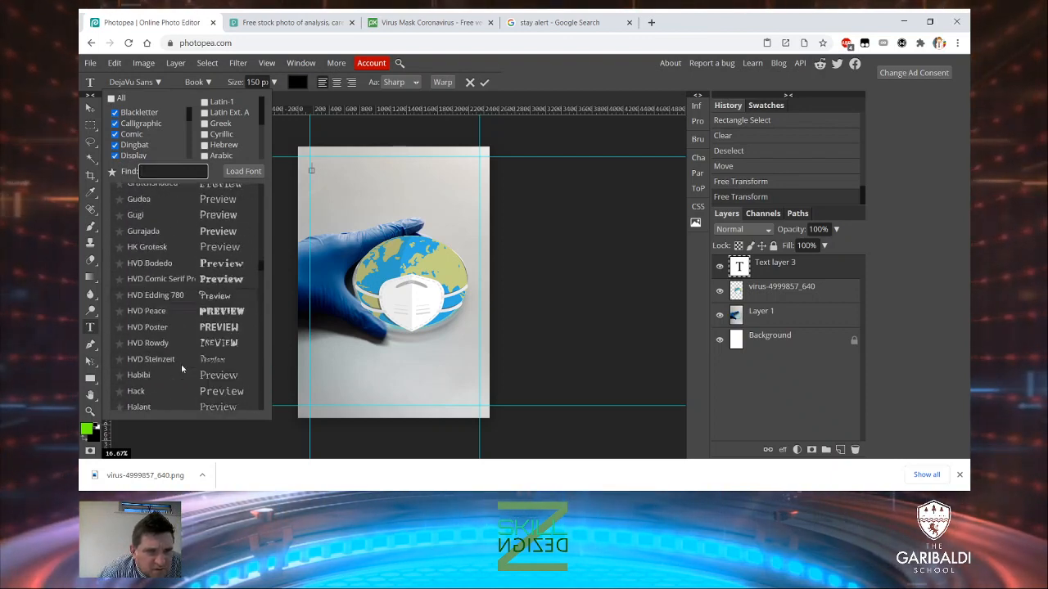
left_click_drag(262, 274, 255, 351)
scroll(195, 352, "down", 3)
scroll(195, 353, "down", 3)
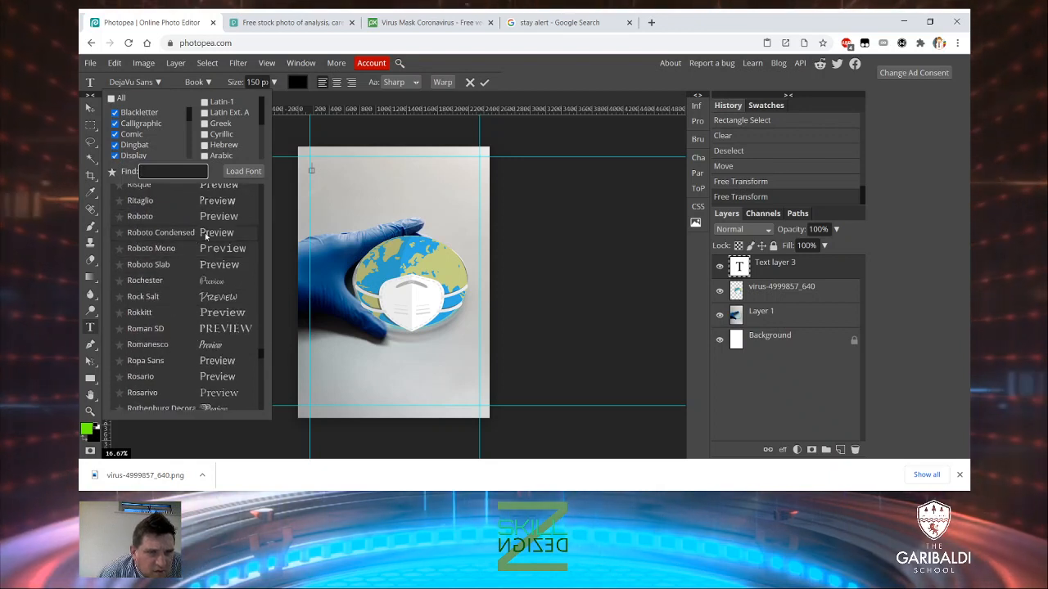
left_click(171, 216)
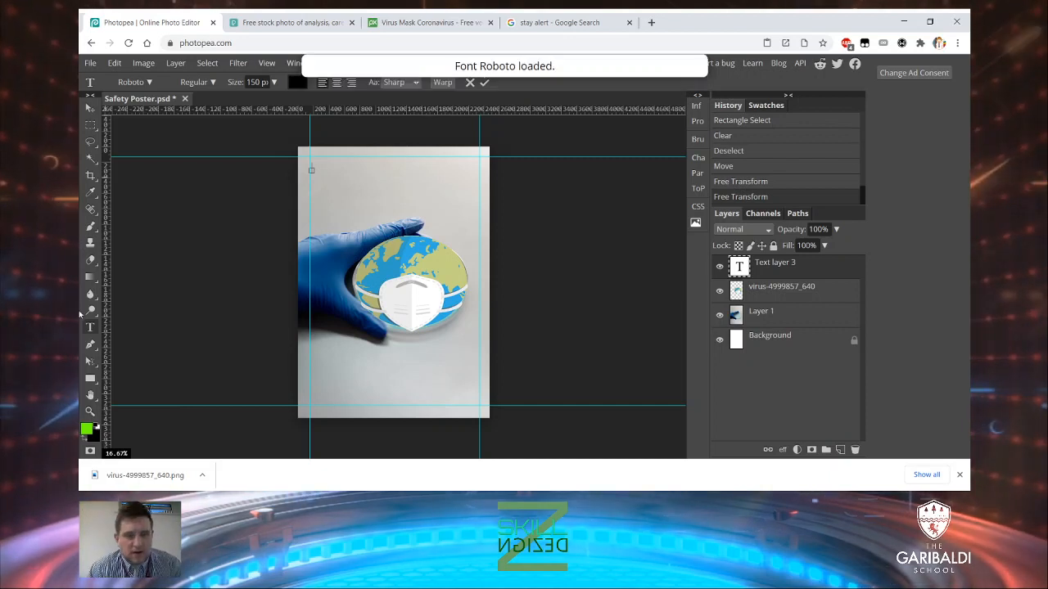
Enter the heading WARNING in capital letters on the new text layer
type("W")
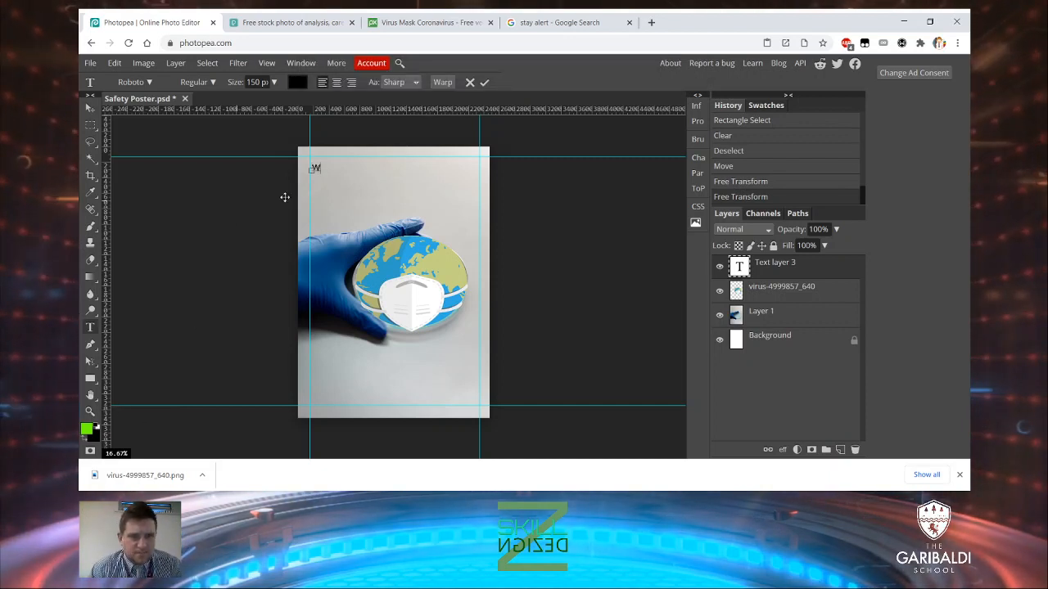
type("a")
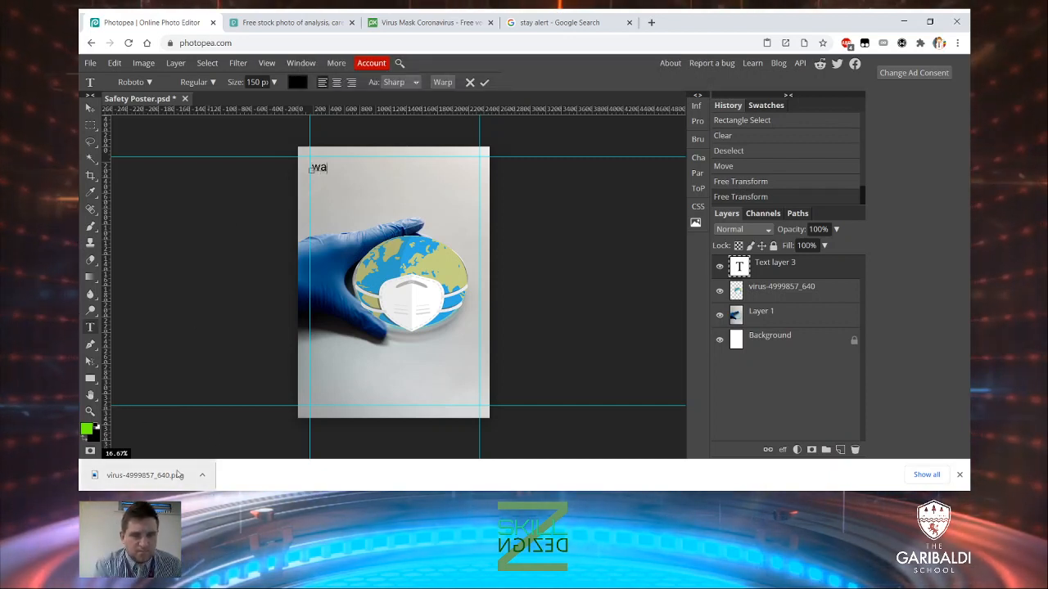
key("BackSpace")
key("BackSpace")
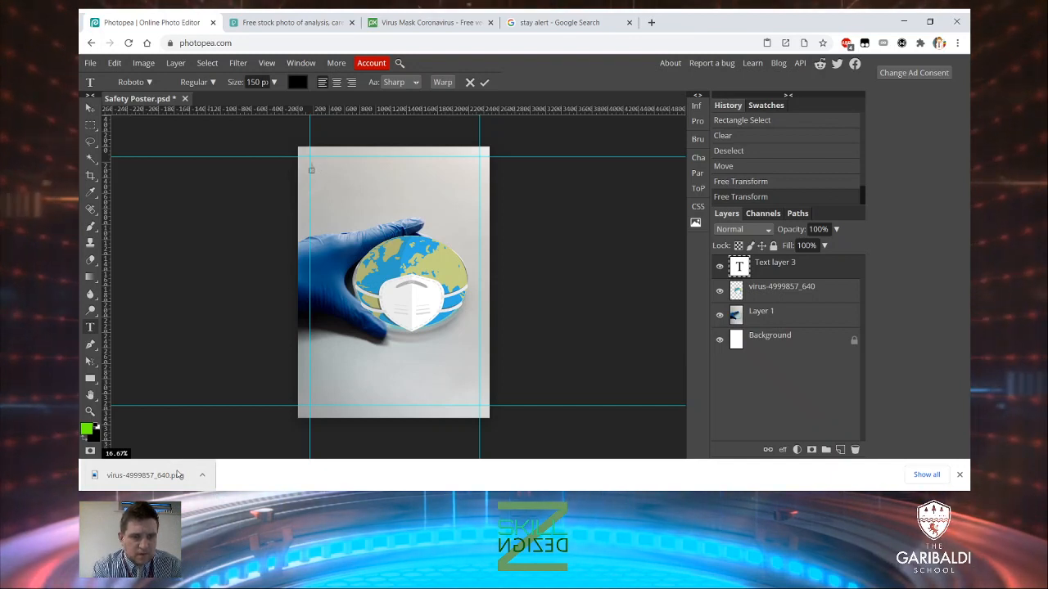
type("WARNING")
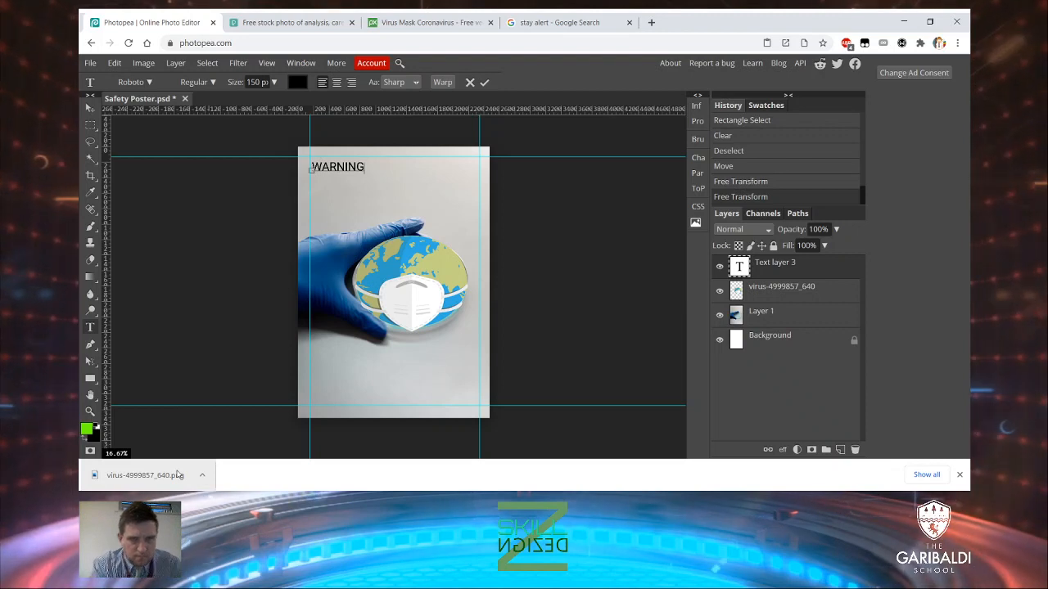
Scale the WARNING heading proportionally to about 332% so it spans the side margin guides, and apply the transform
left_click(90, 107)
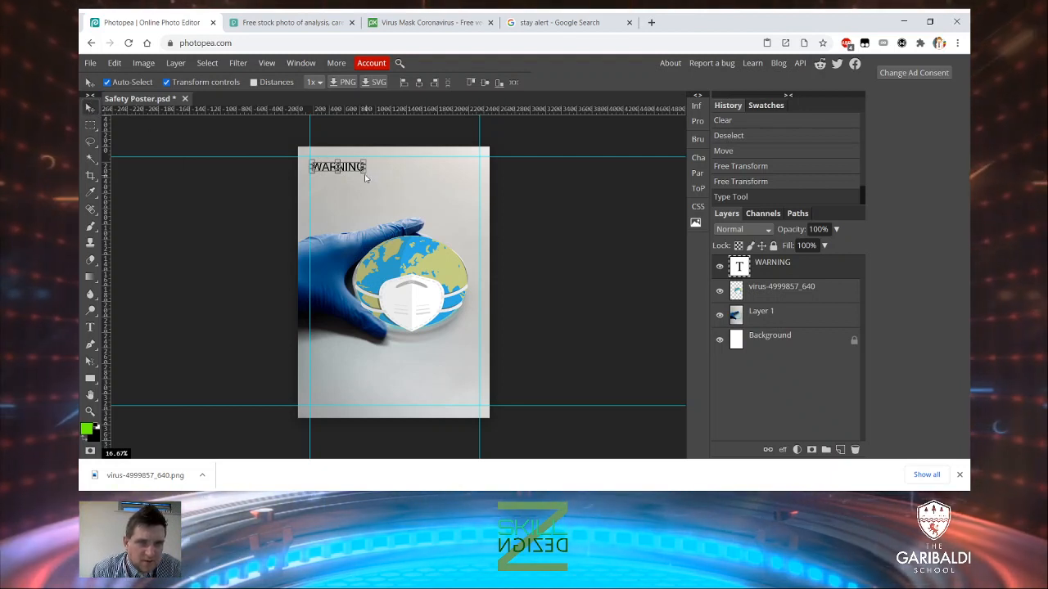
left_click_drag(366, 172, 481, 215)
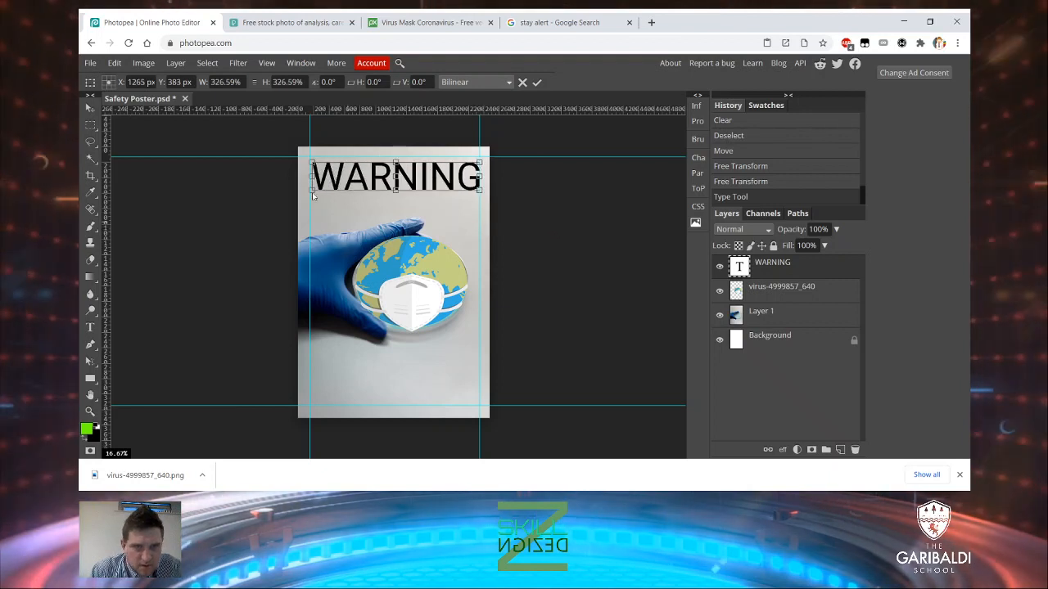
left_click_drag(311, 162, 308, 158)
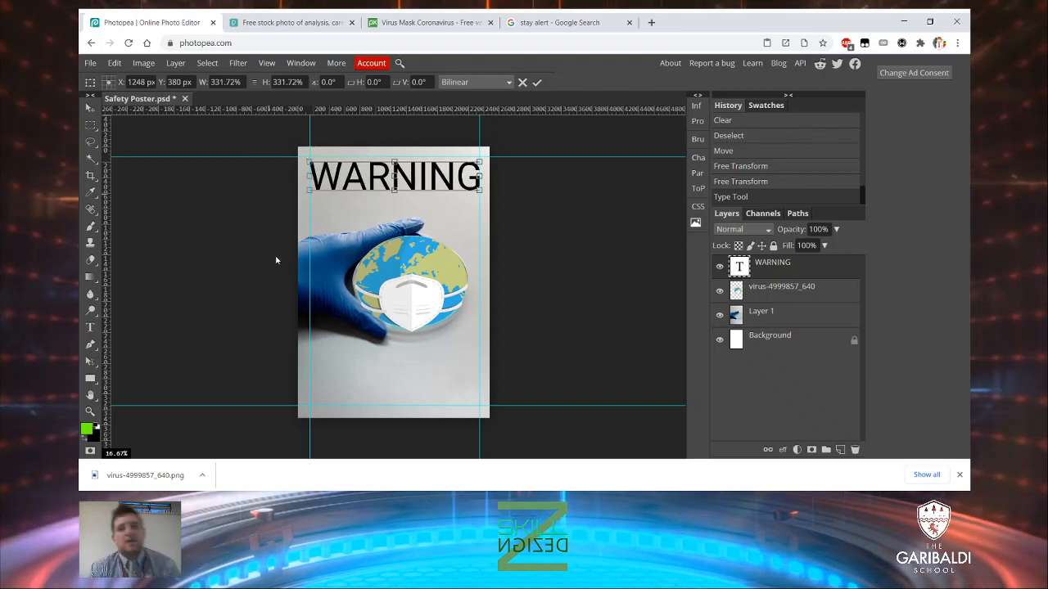
left_click(90, 329)
key("Return")
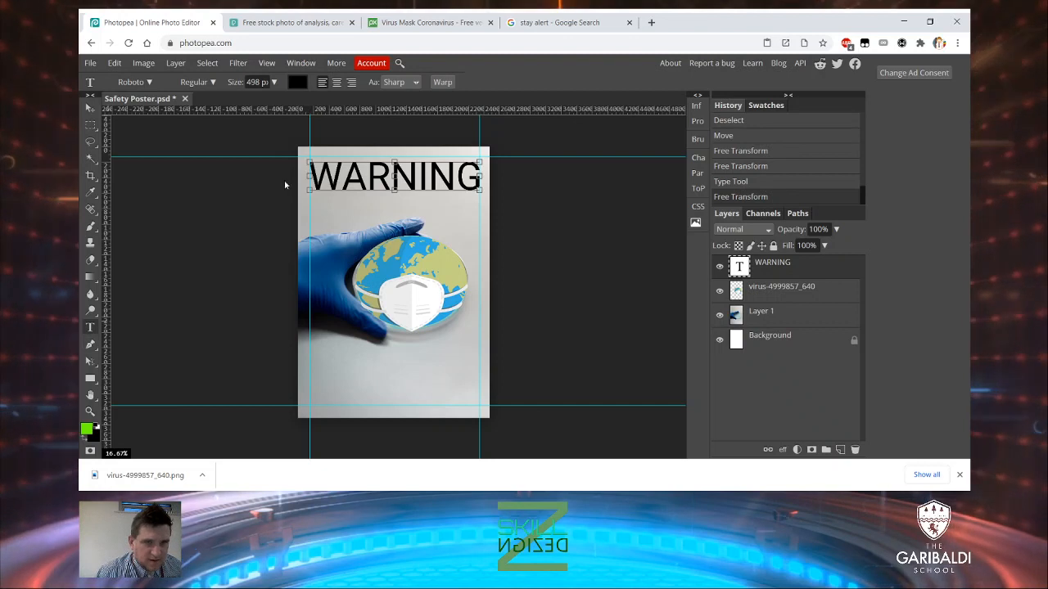
Start a second text layer below the WARNING heading at the left margin guide, with a font size of 150 px
left_click(309, 211)
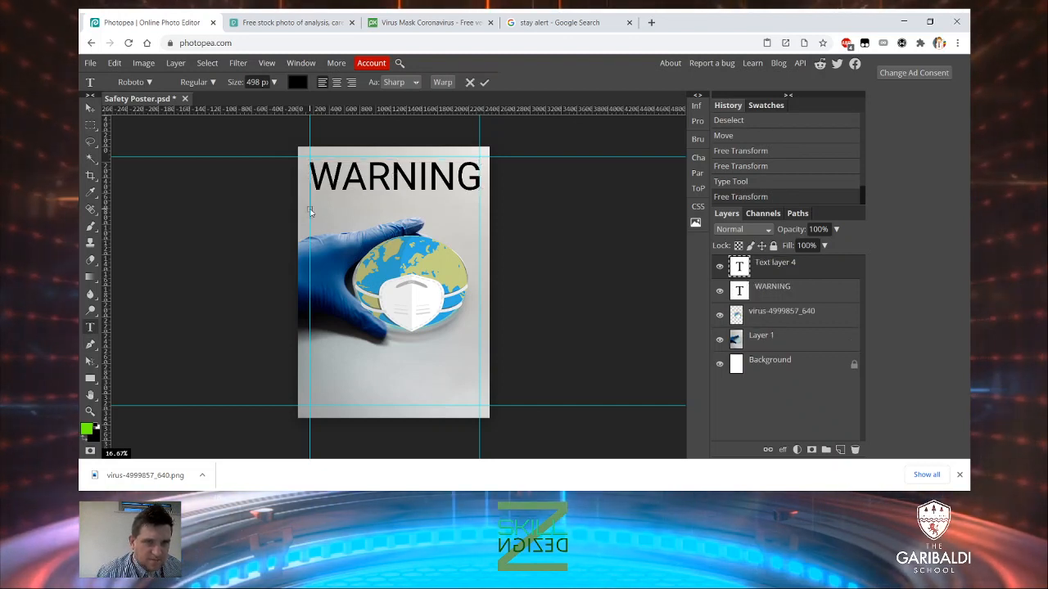
left_click(275, 82)
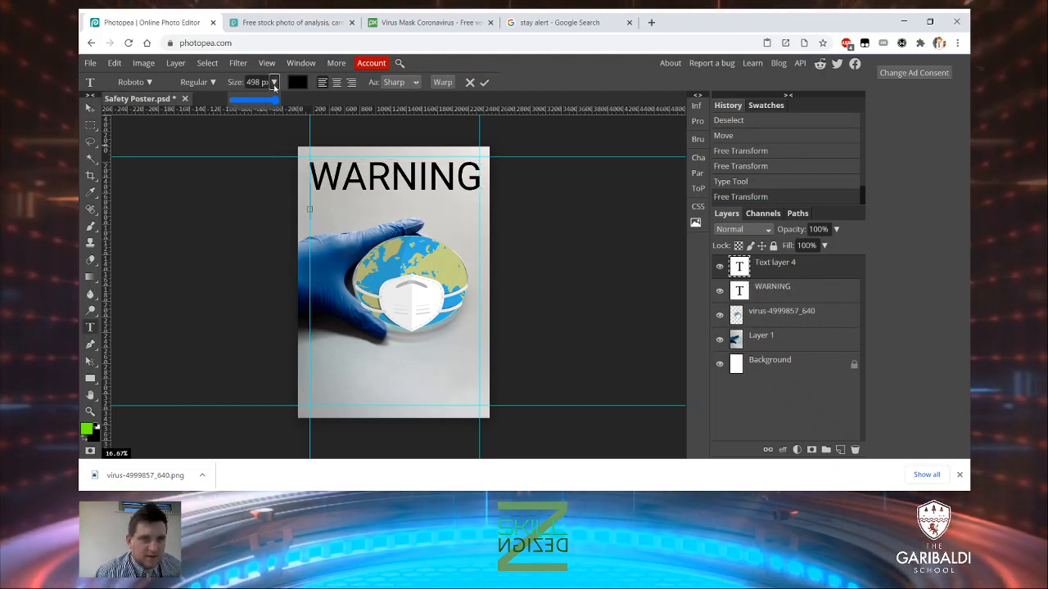
left_click_drag(274, 101, 290, 110)
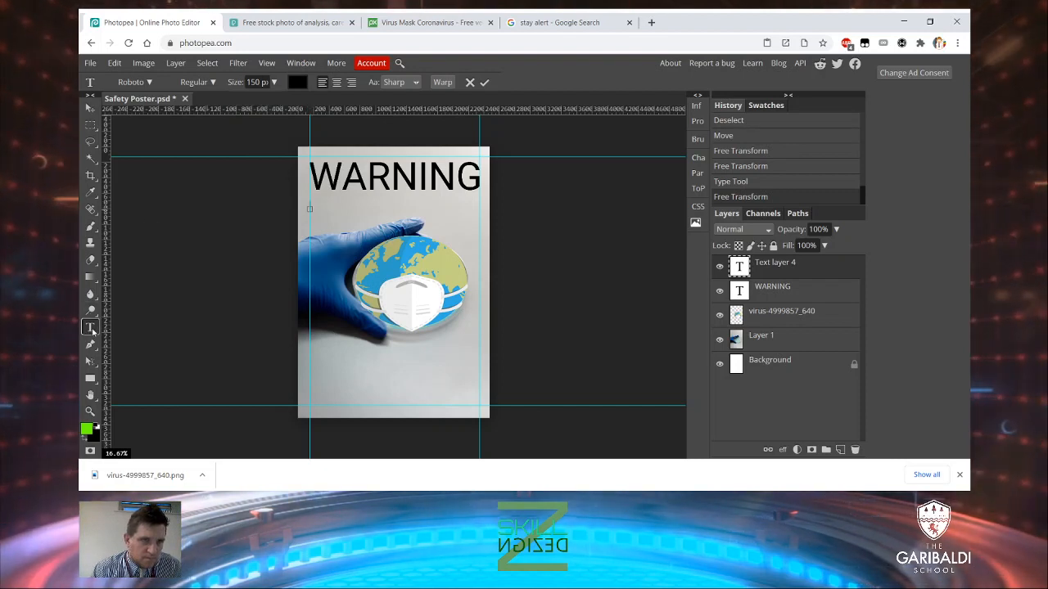
Enter THIS IS A COVID SECURE AREA in capital letters as the second text layer below the WARNING heading
left_click(91, 327)
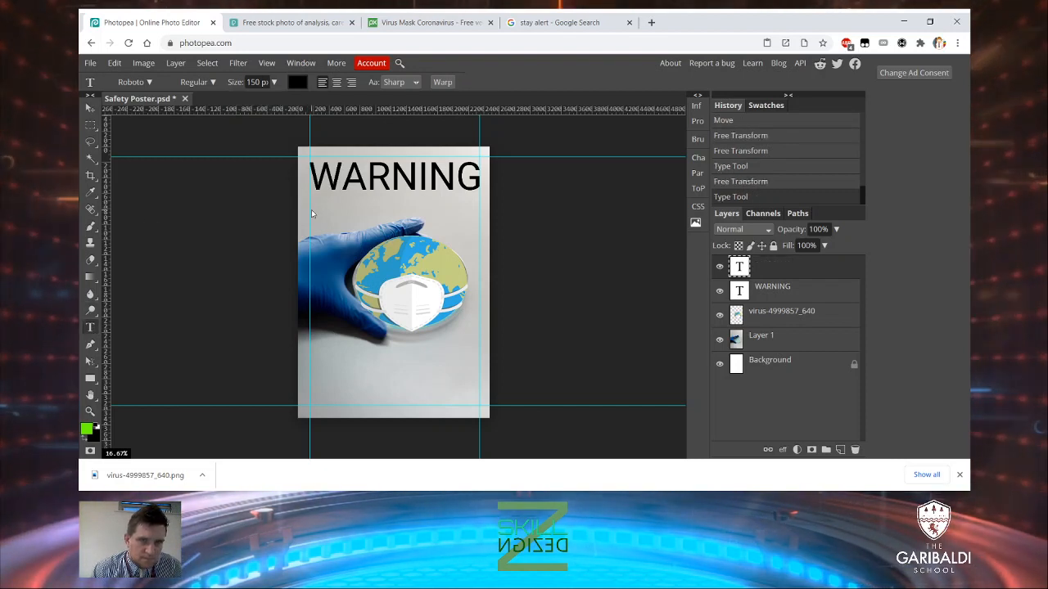
double_click(739, 269)
type("T")
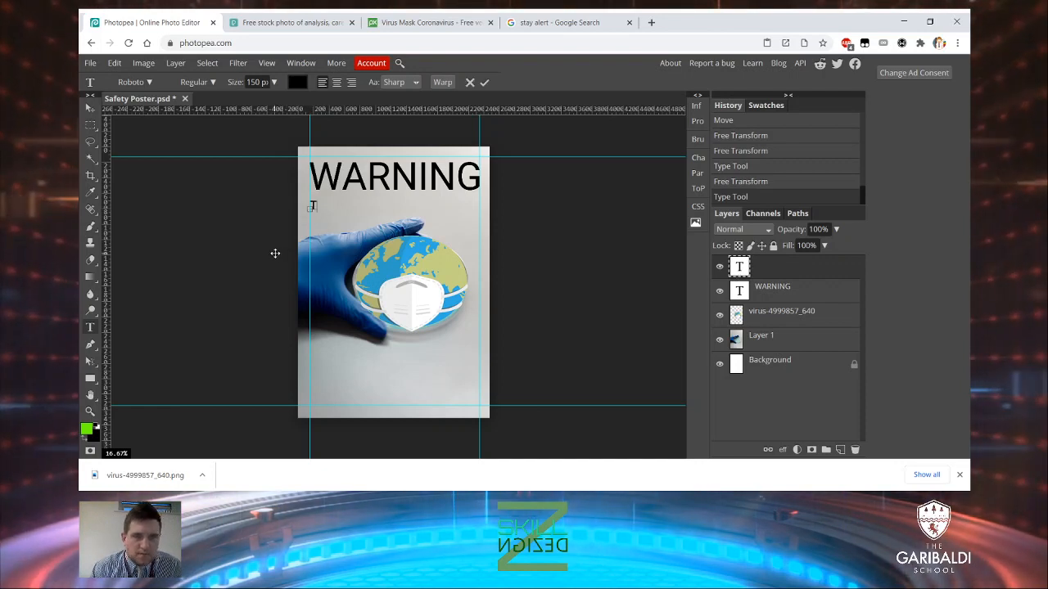
type("HI")
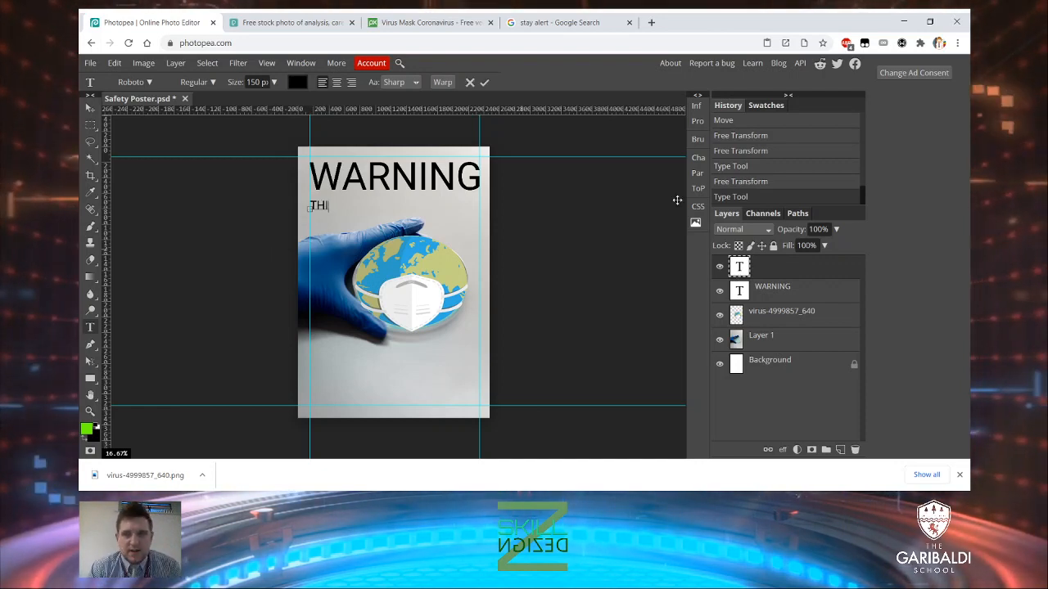
double_click(740, 293)
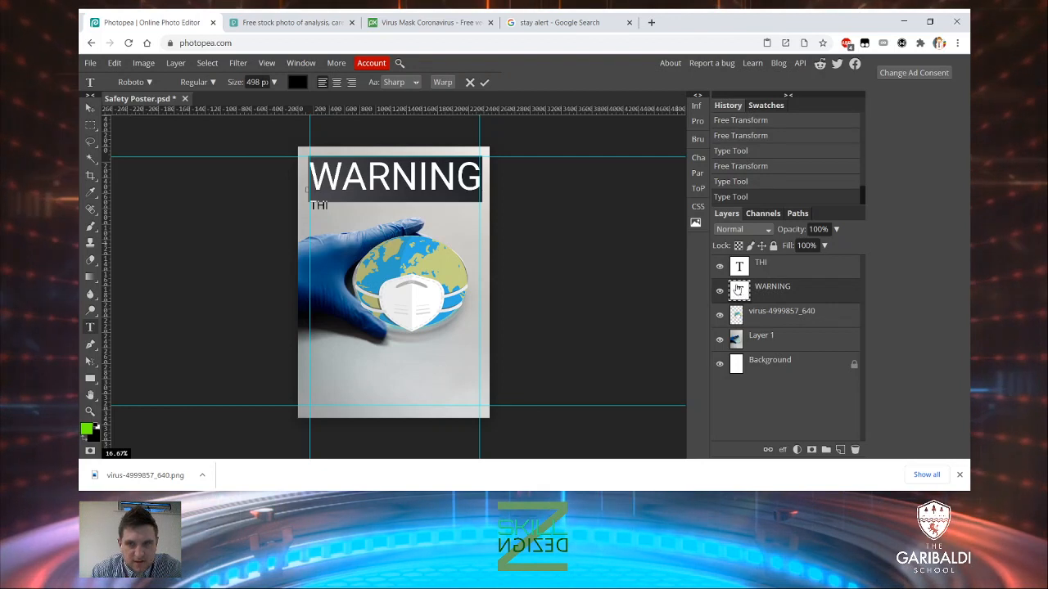
double_click(738, 271)
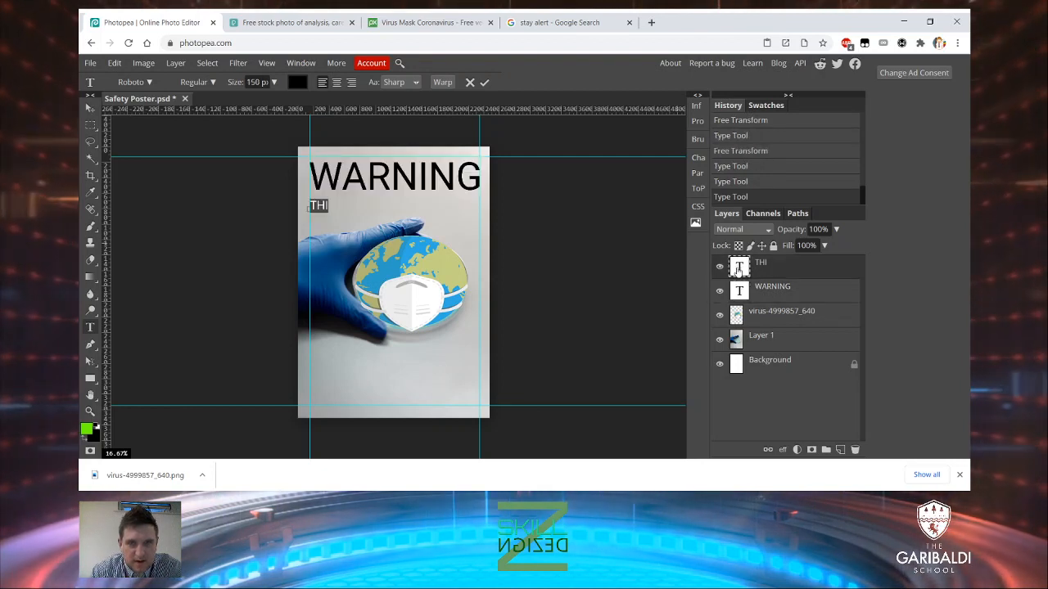
left_click(325, 205)
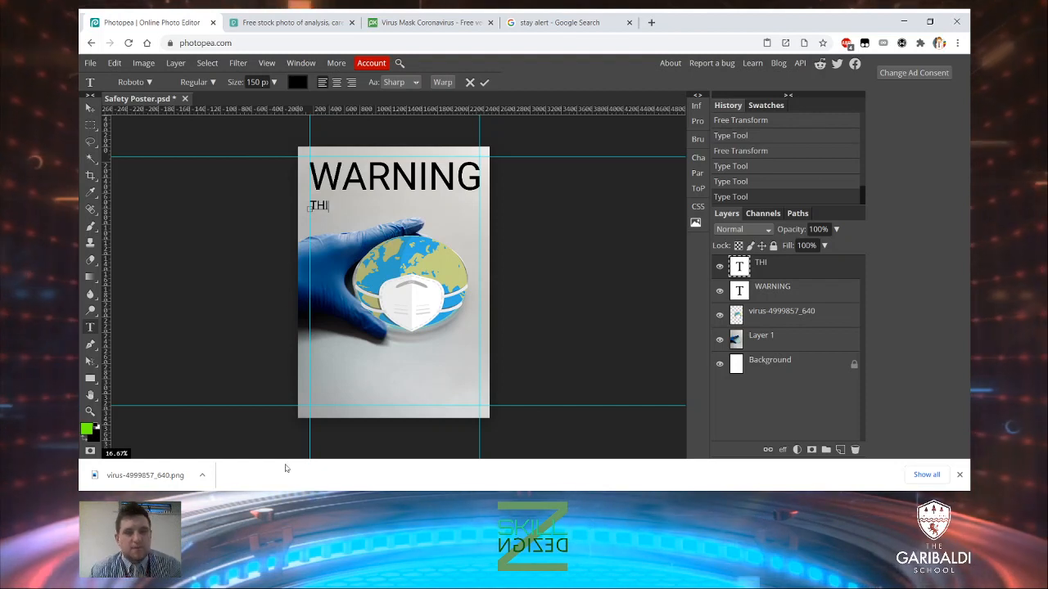
type("S I")
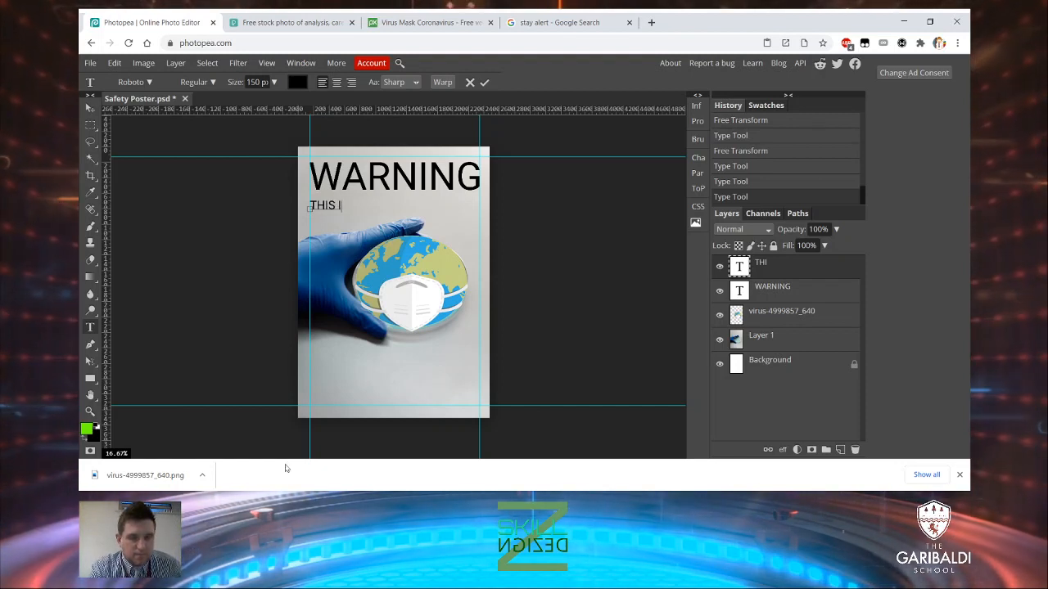
type("S A CO")
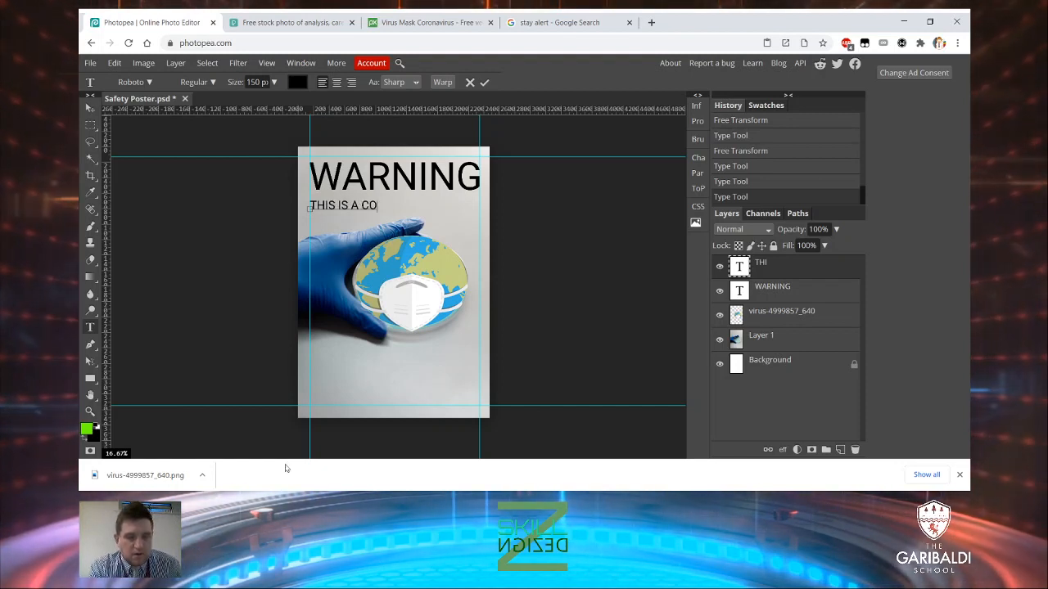
type("VID SEC")
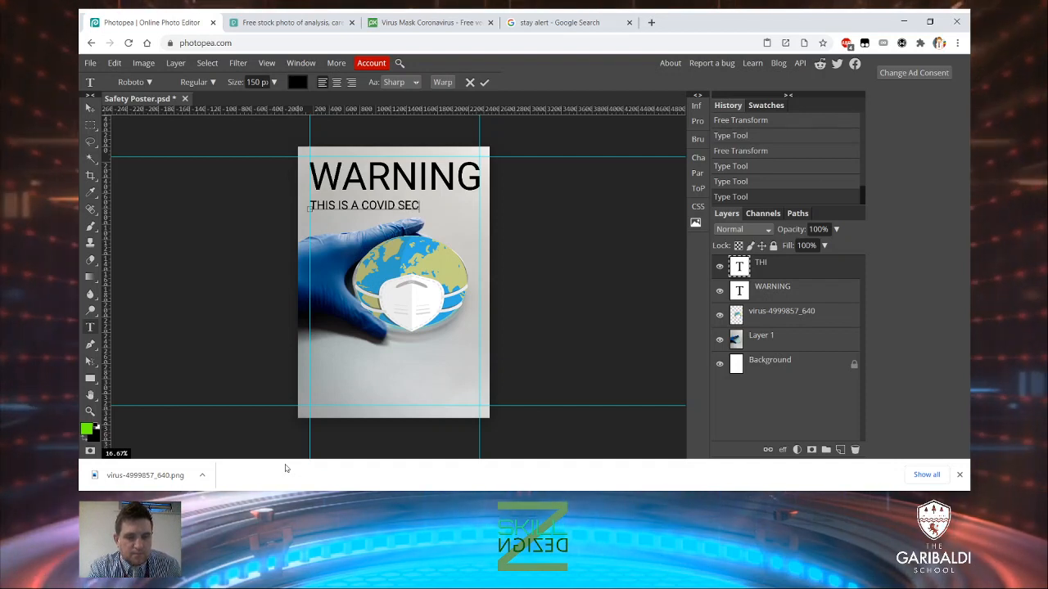
type("URE AREA")
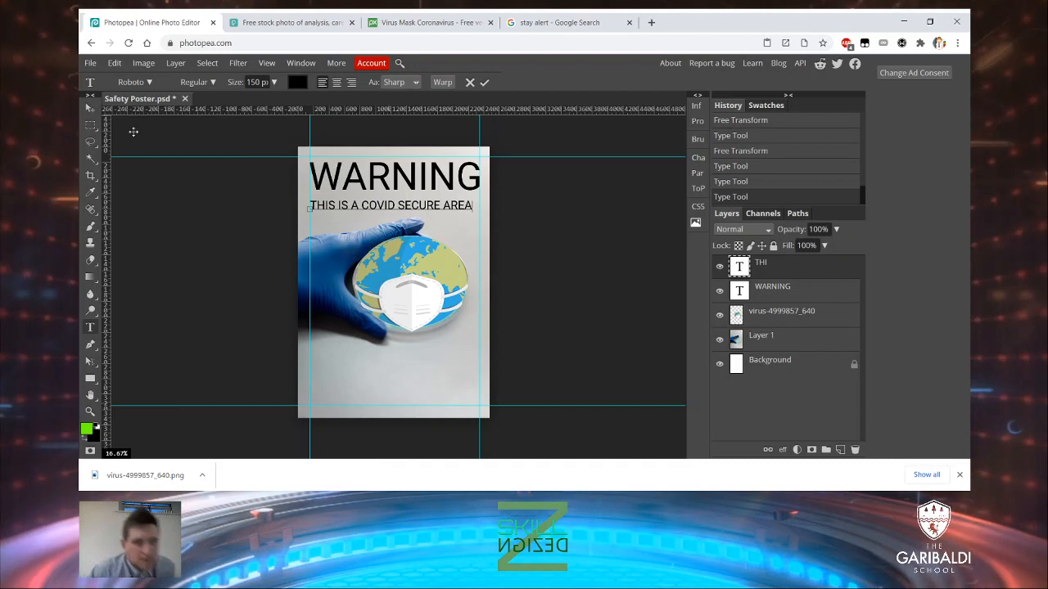
Move the COVID SECURE AREA line up close beneath WARNING and scale it proportionally to about 105% to reach the right margin guide
left_click(90, 109)
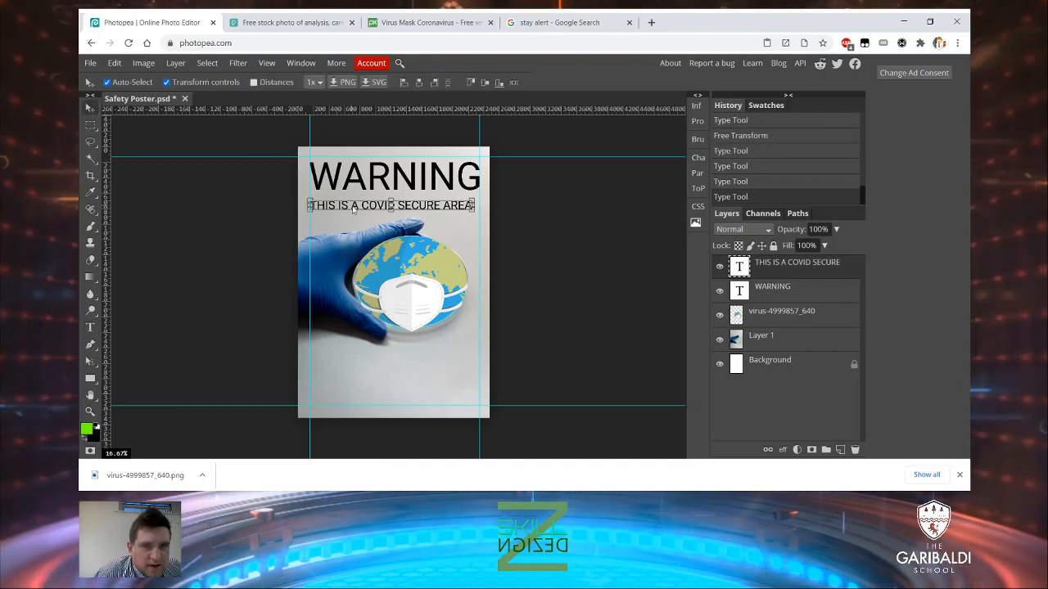
left_click_drag(354, 209, 354, 205)
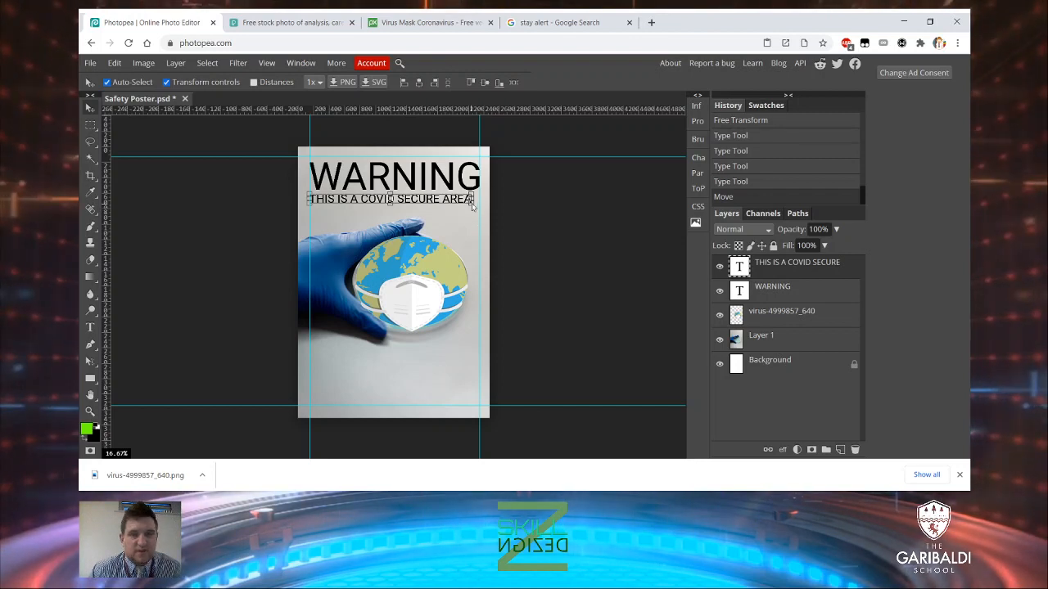
left_click_drag(472, 207, 479, 213)
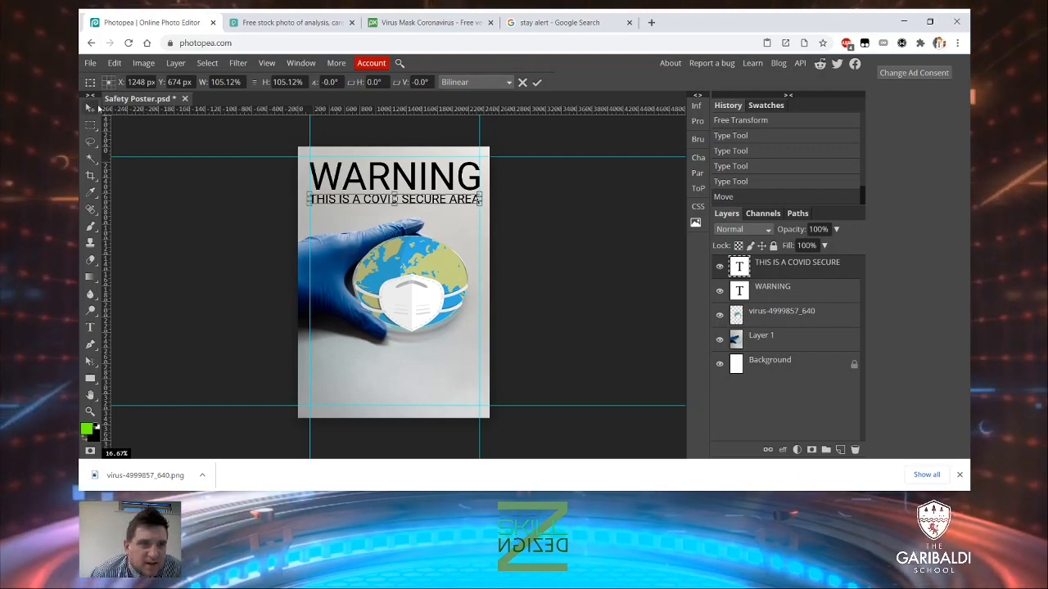
key("Return")
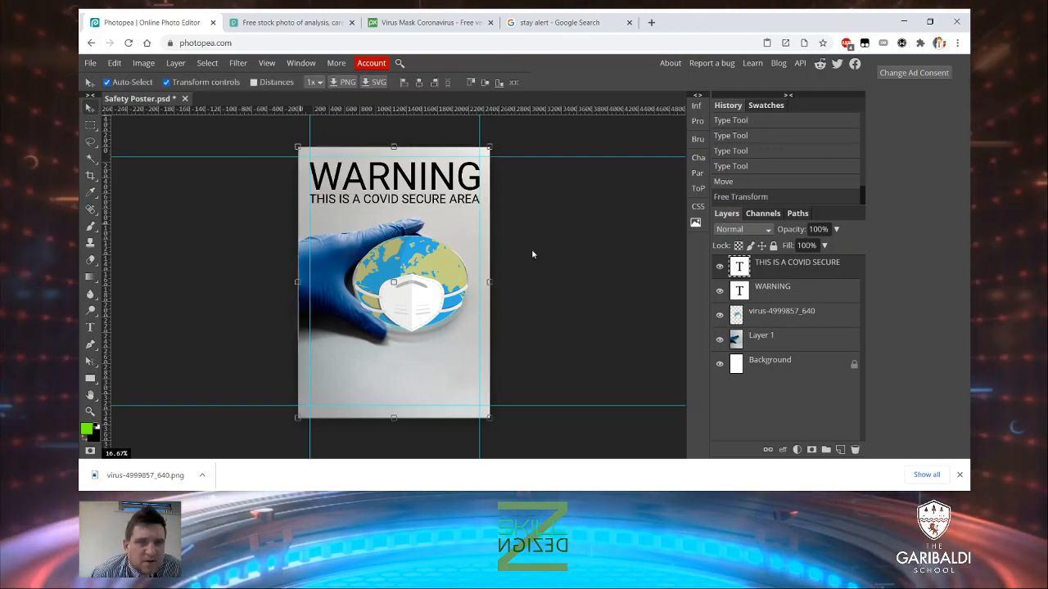
left_click(532, 255)
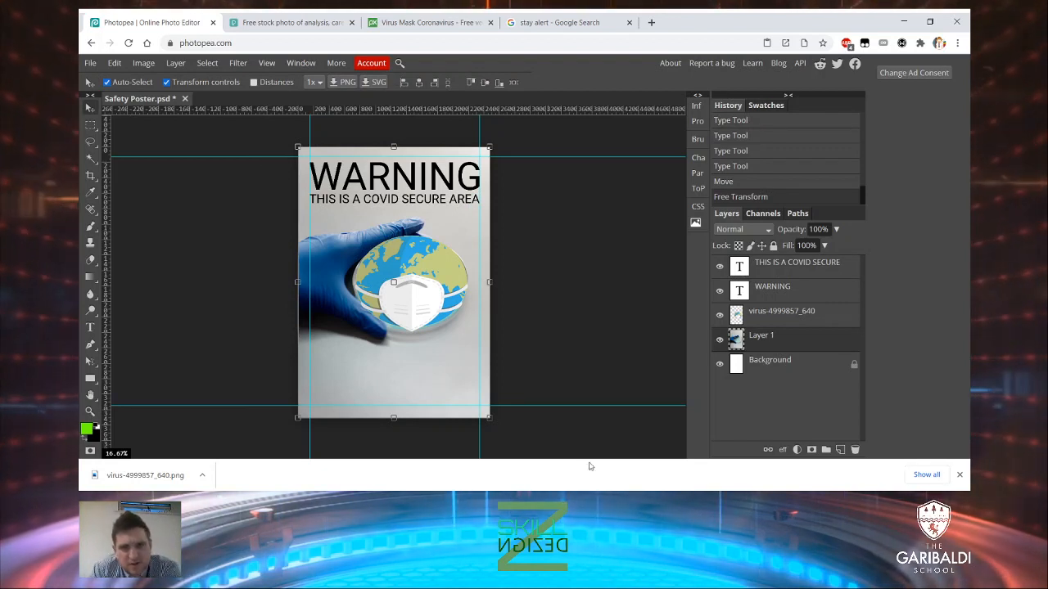
Recolour the WARNING heading dark navy (000424) by sampling the darkest blue of the glove in the photo
double_click(739, 292)
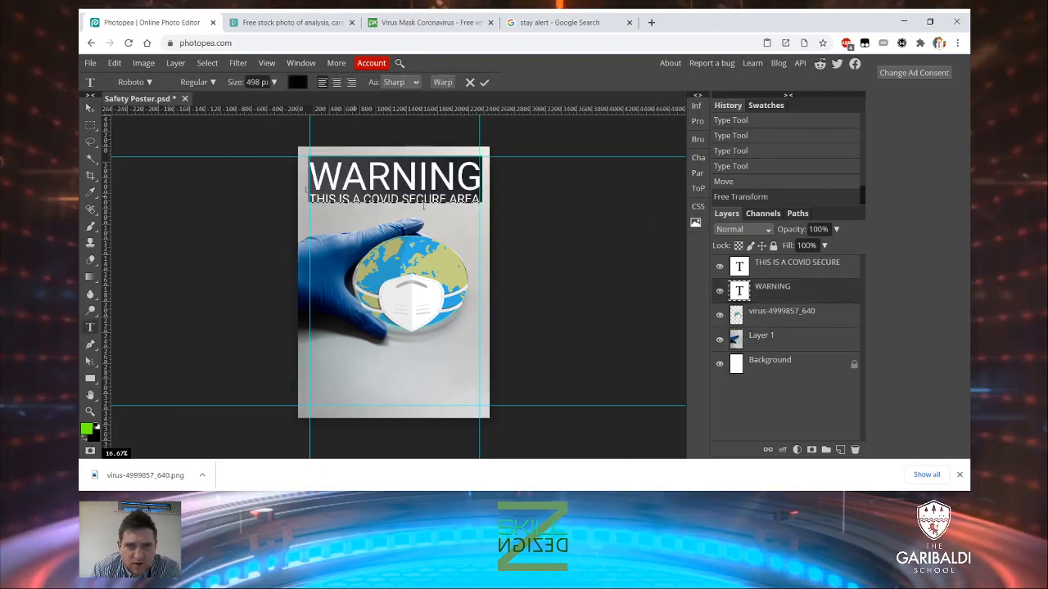
left_click(300, 83)
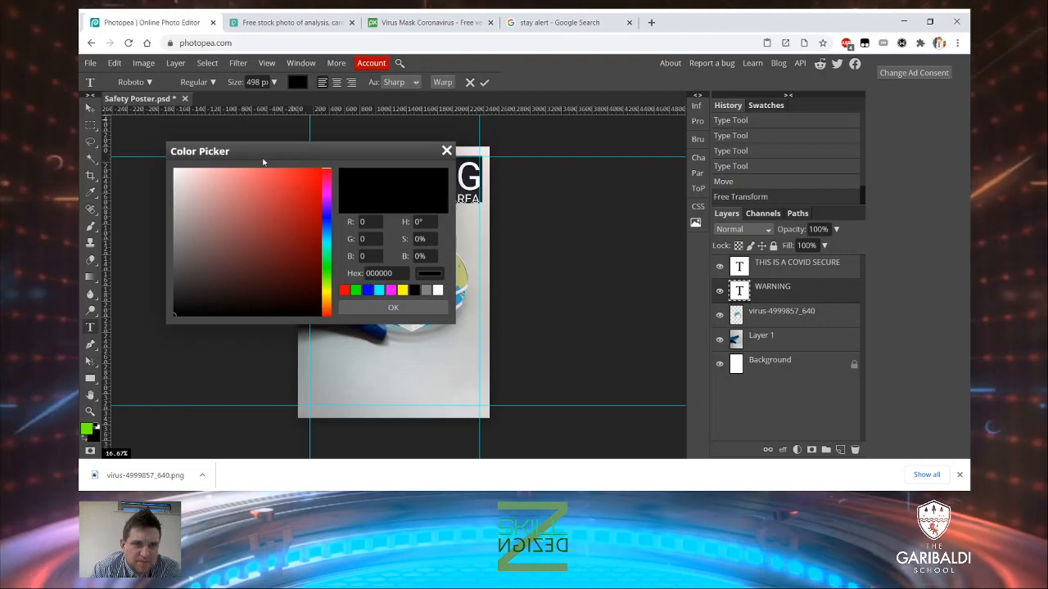
left_click_drag(284, 146, 565, 101)
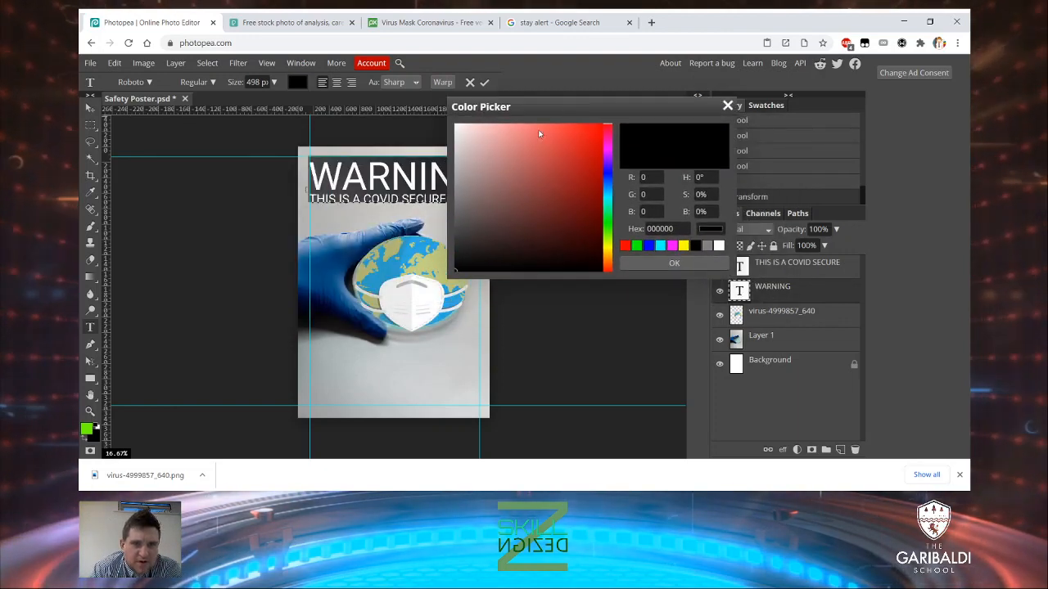
left_click(317, 295)
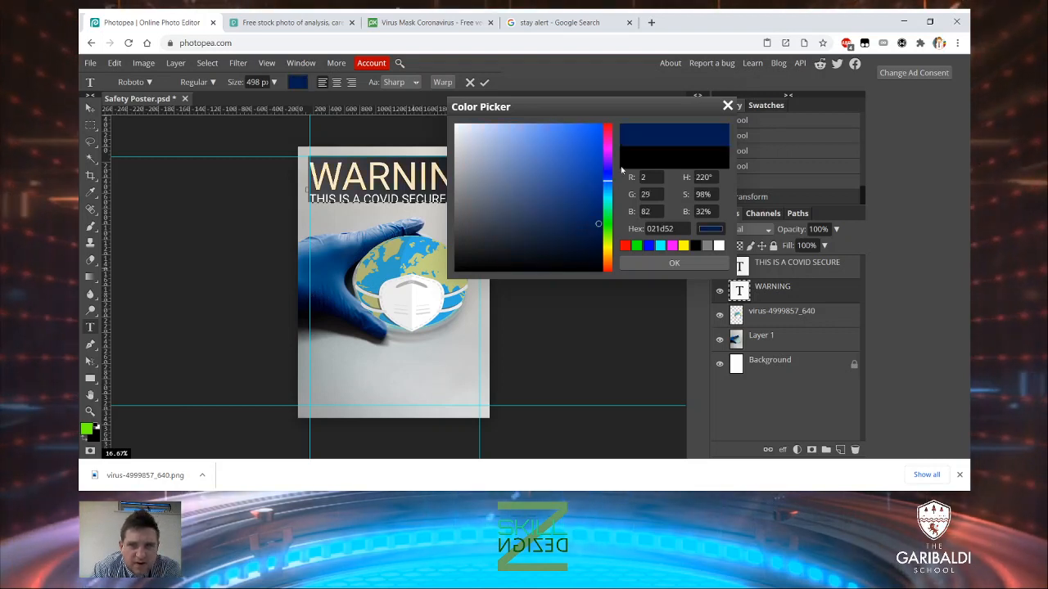
left_click(340, 311)
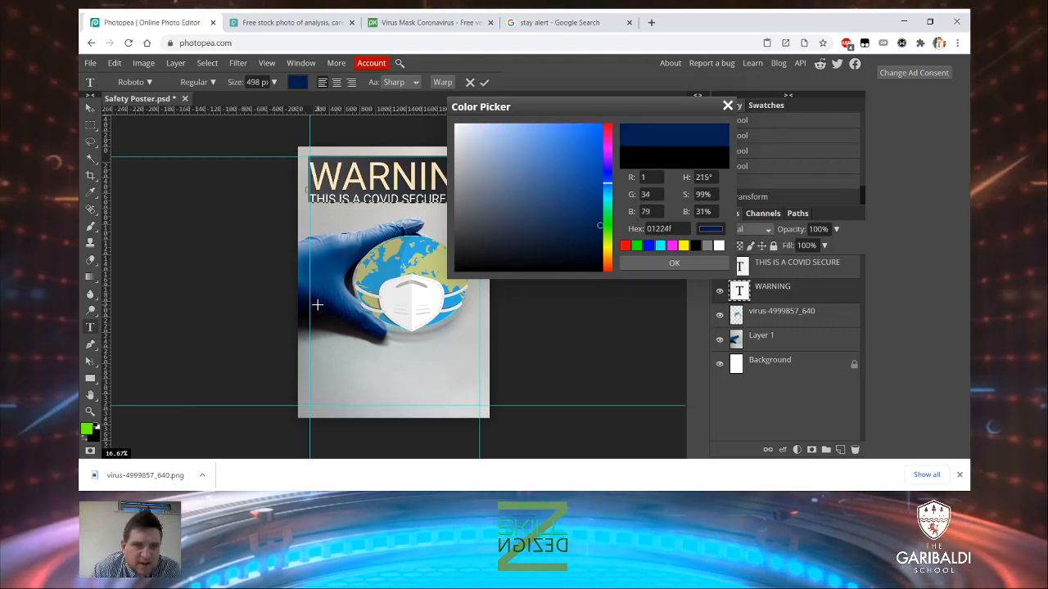
left_click(327, 312)
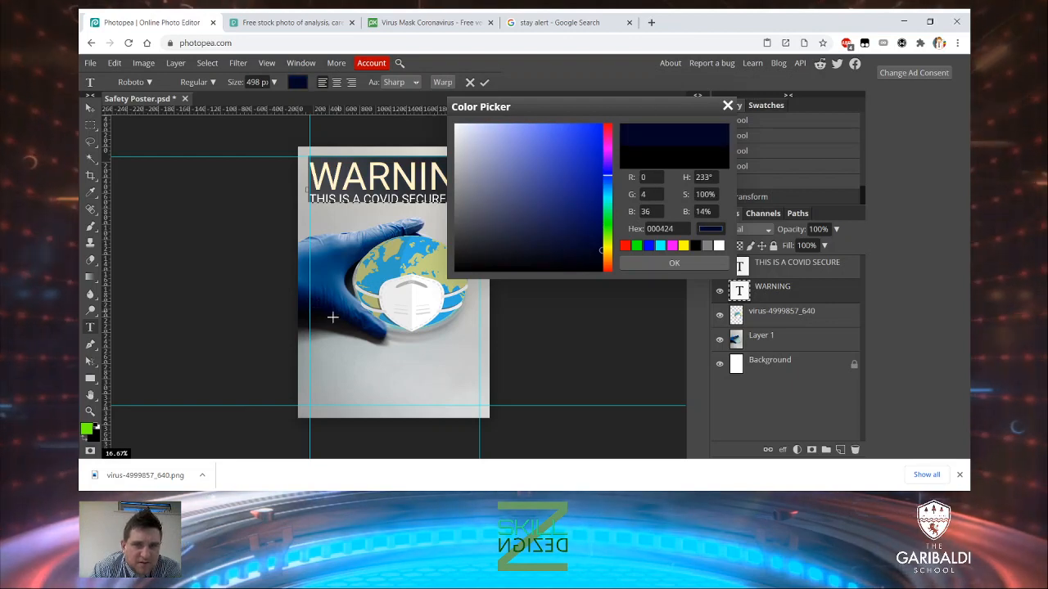
left_click(674, 262)
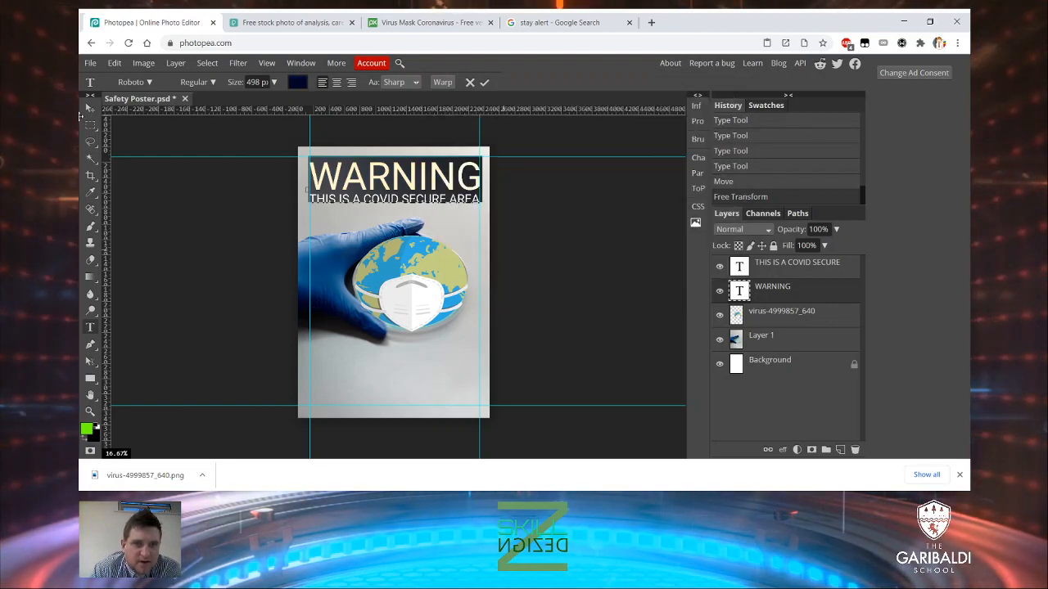
left_click(146, 221)
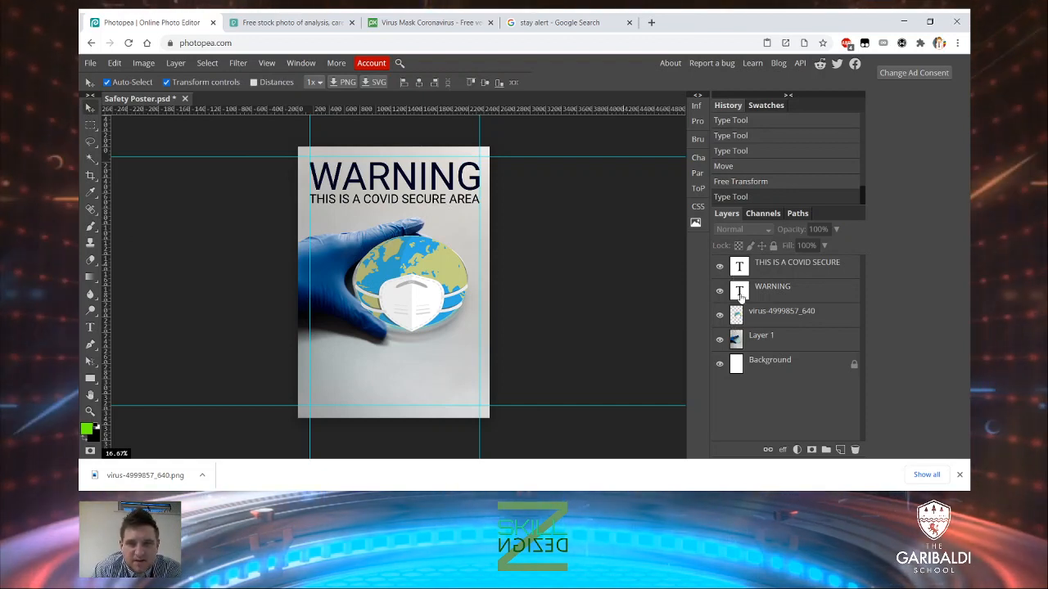
Recolour the THIS IS A COVID SECURE AREA text olive green (b0b573) by sampling the land colour of the globe
left_click(741, 266)
double_click(741, 266)
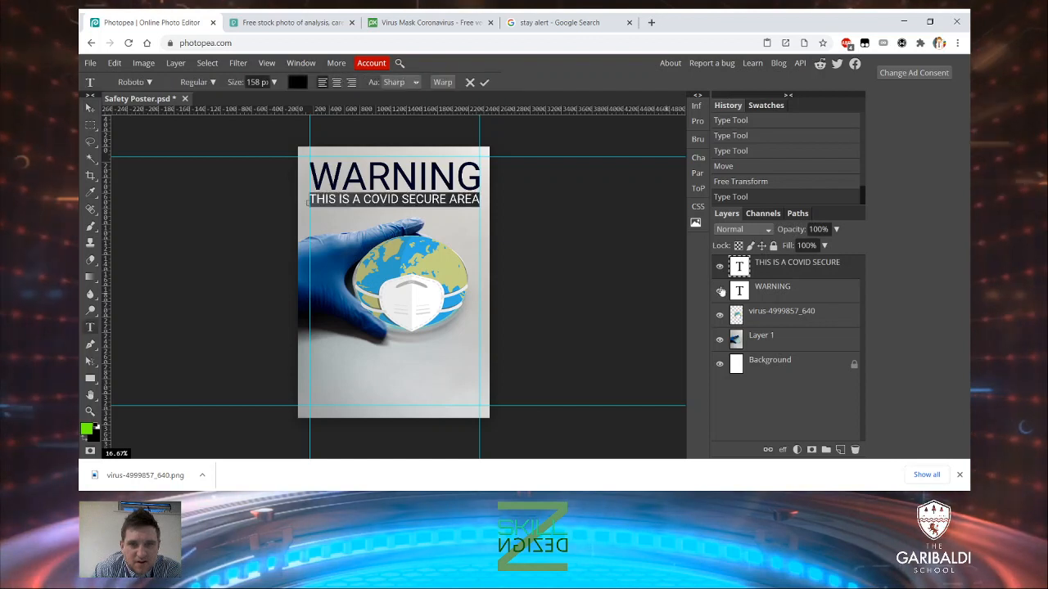
left_click(297, 83)
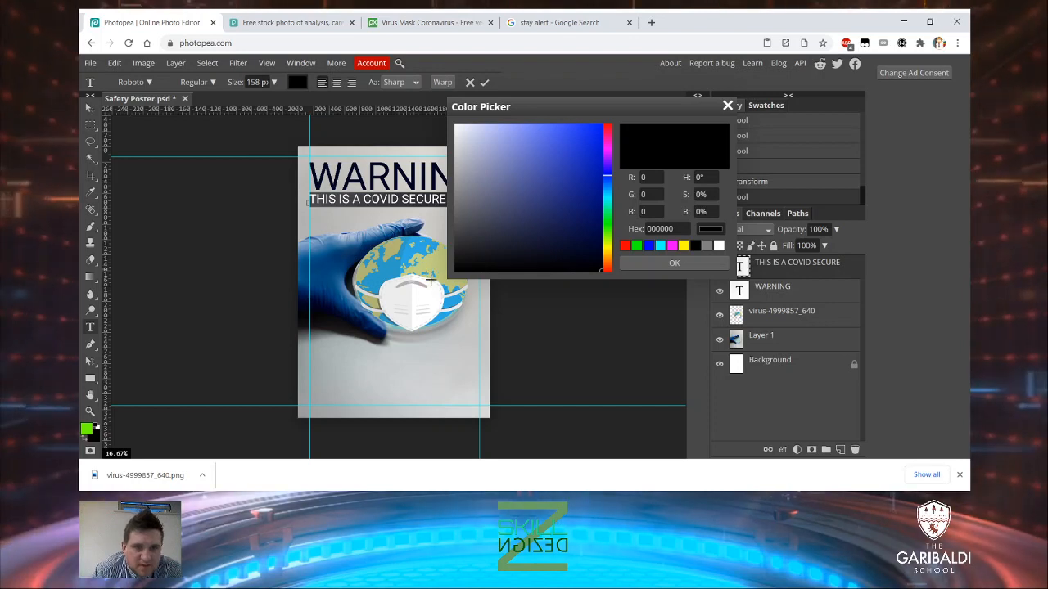
left_click(360, 277)
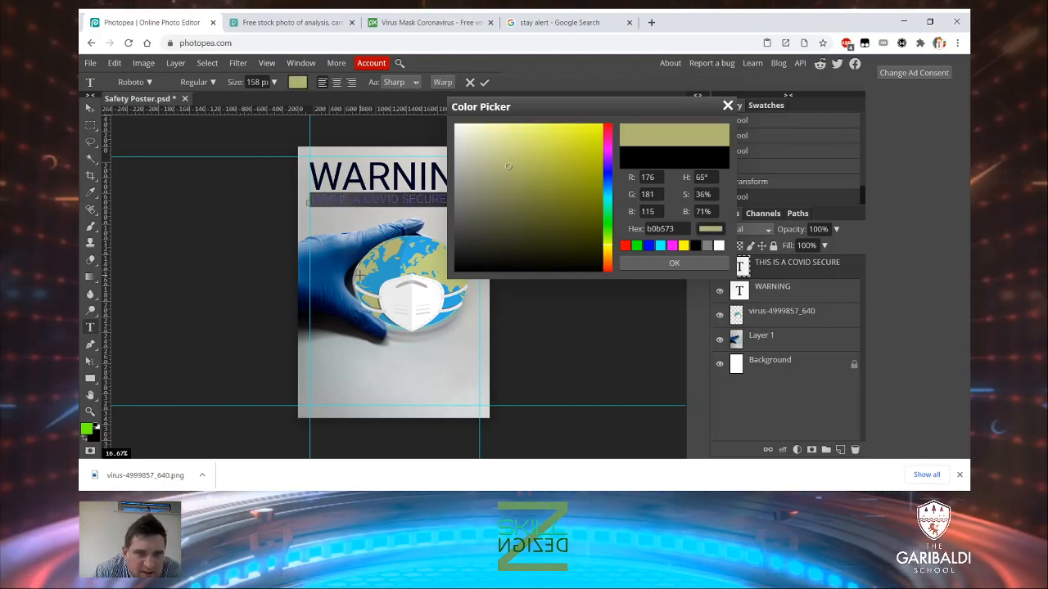
left_click(672, 262)
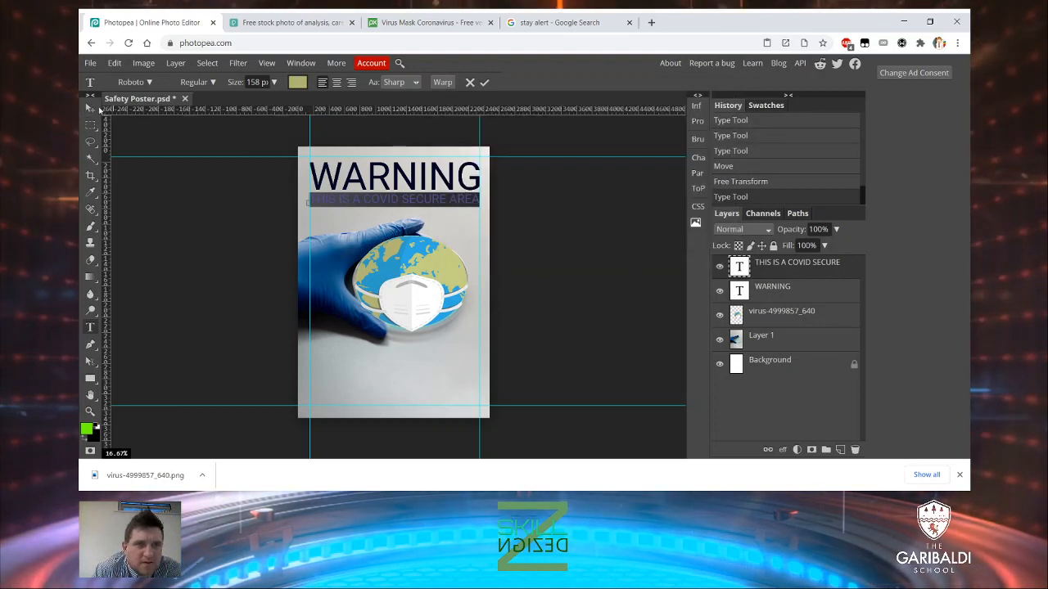
left_click(90, 108)
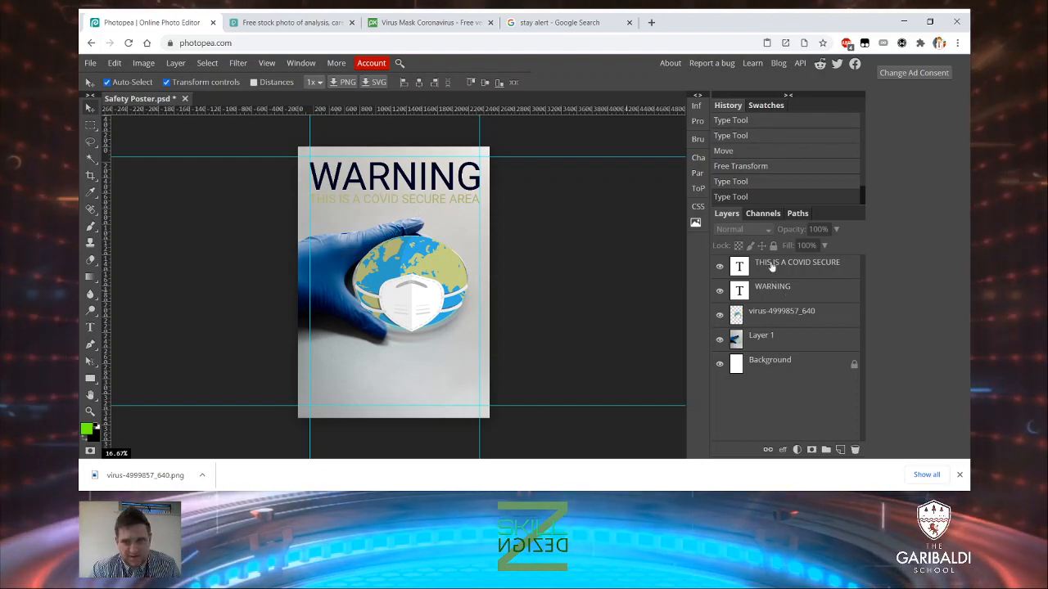
Enable a Drop Shadow layer style on the virus-4999857_640 globe layer and open the shadow's settings
left_click(769, 317)
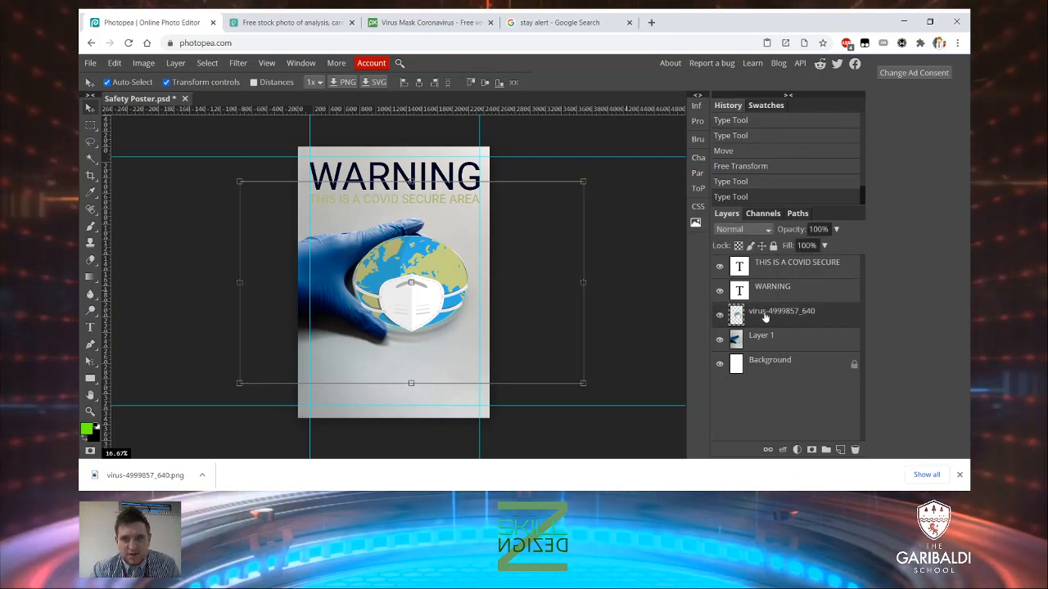
right_click(771, 315)
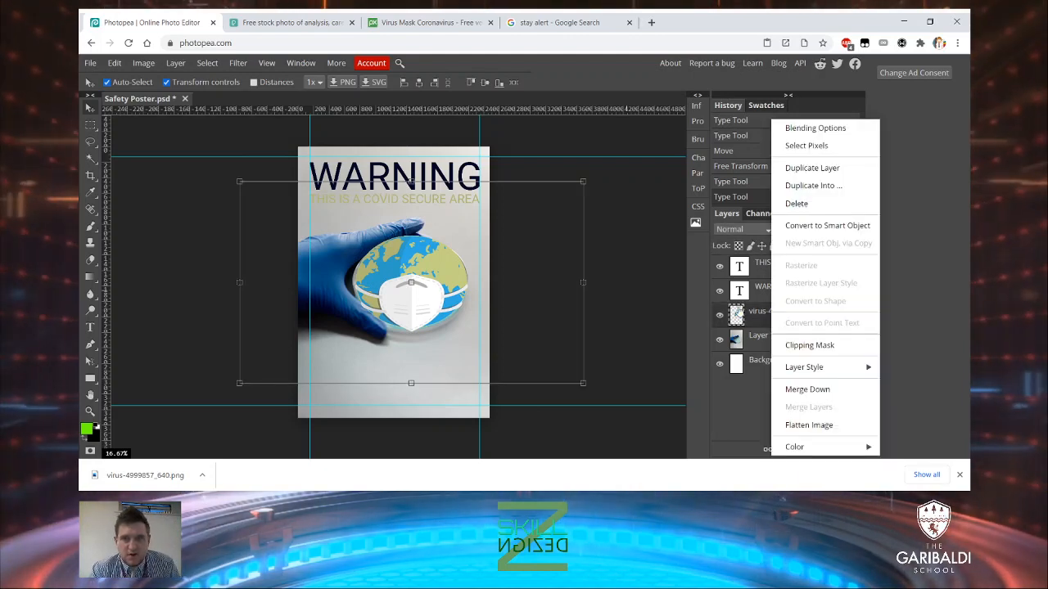
right_click(748, 315)
left_click(879, 335)
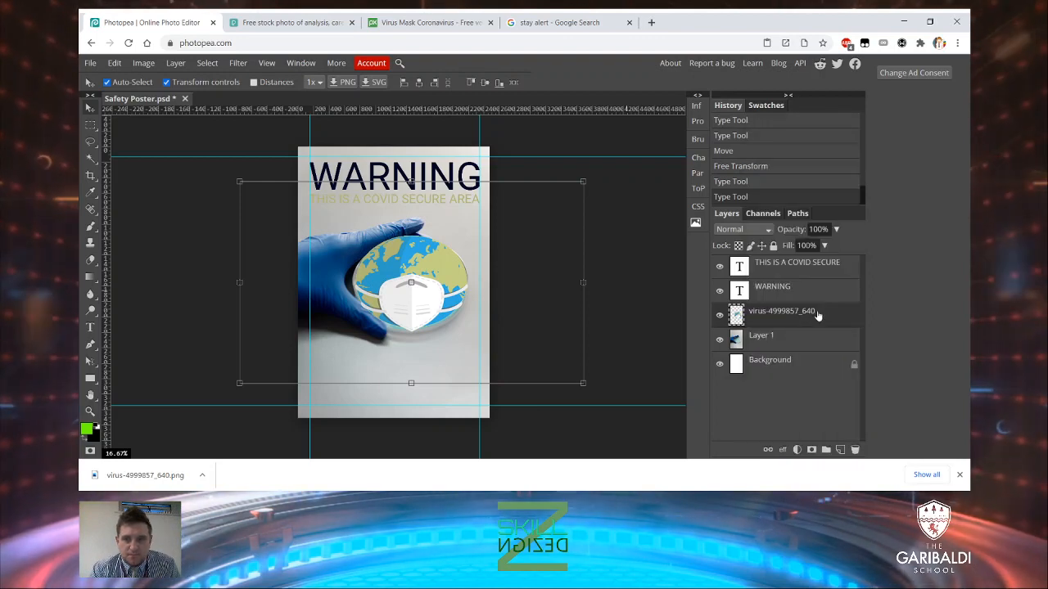
right_click(816, 316)
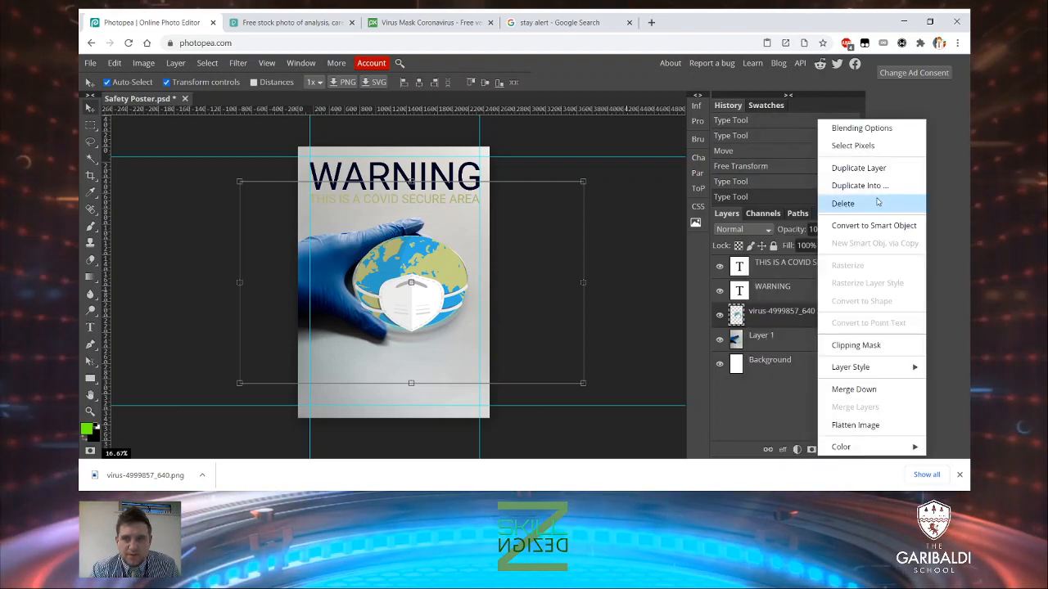
left_click(885, 129)
left_click_drag(435, 151, 882, 137)
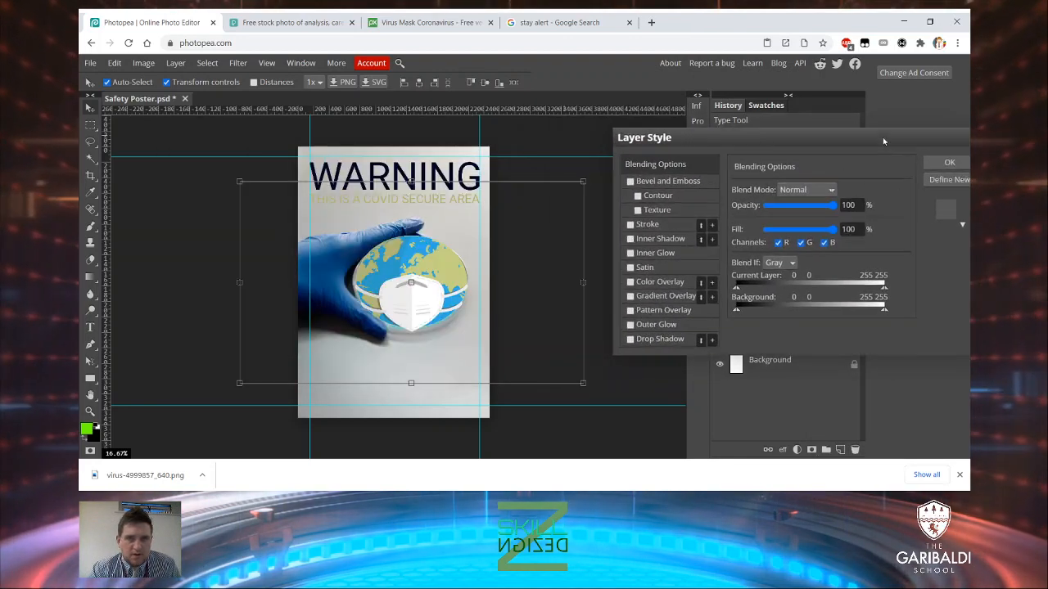
left_click(630, 340)
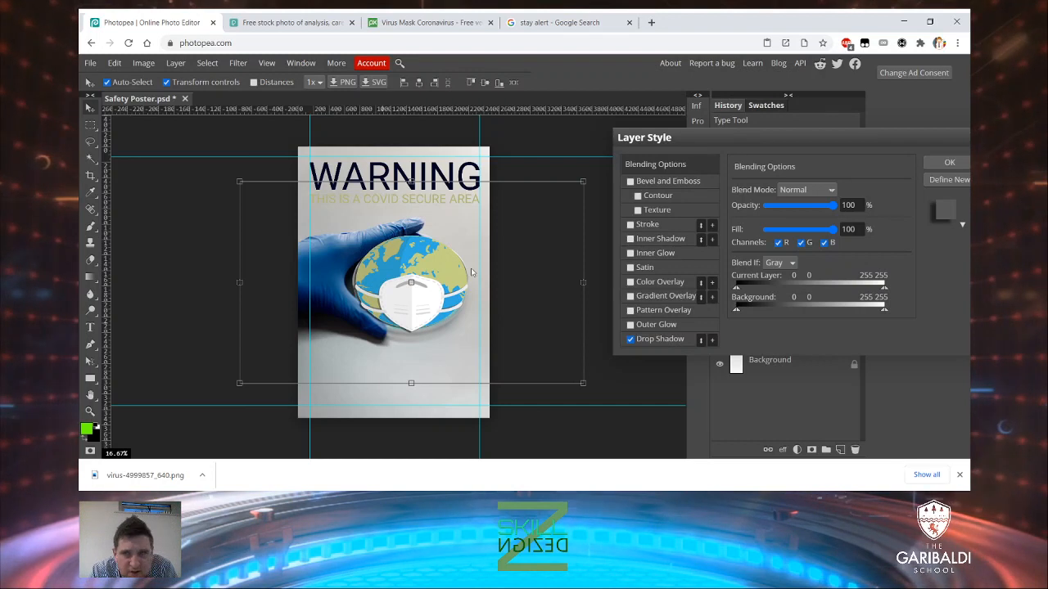
left_click(655, 340)
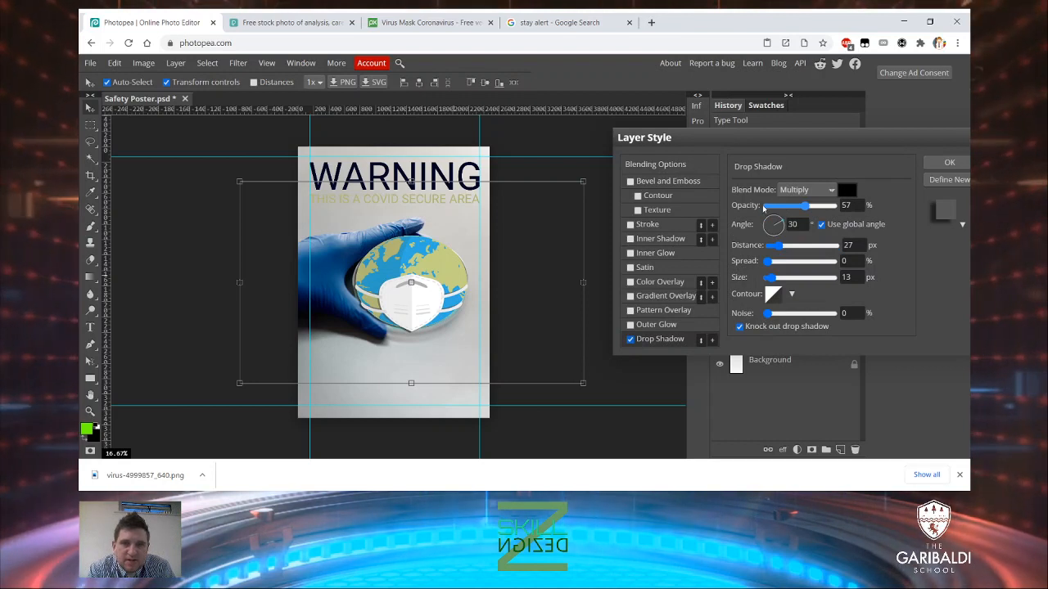
Set the globe's drop shadow opacity to about 72% and apply the layer style
left_click_drag(805, 207, 801, 208)
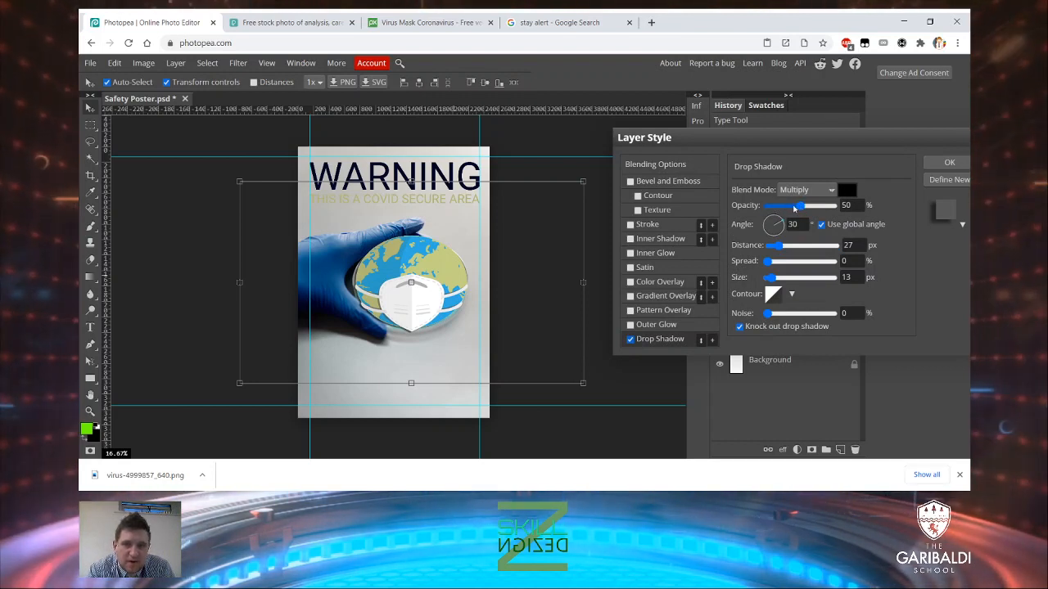
mouse_move(799, 206)
left_mouse_down()
mouse_move(782, 207)
mouse_move(815, 209)
left_mouse_up()
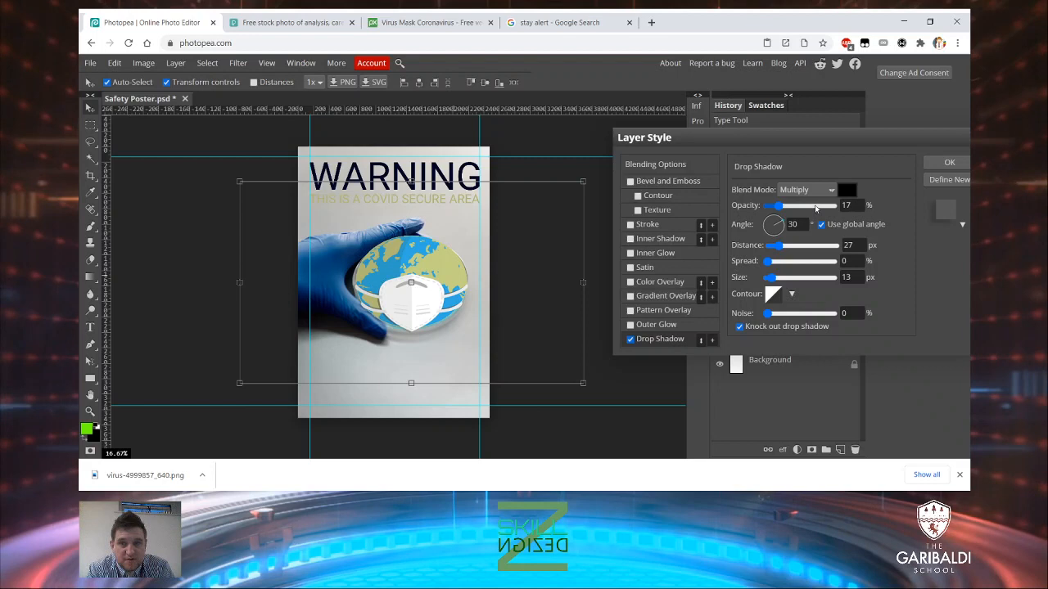
left_click(815, 209)
left_click_drag(815, 209, 810, 209)
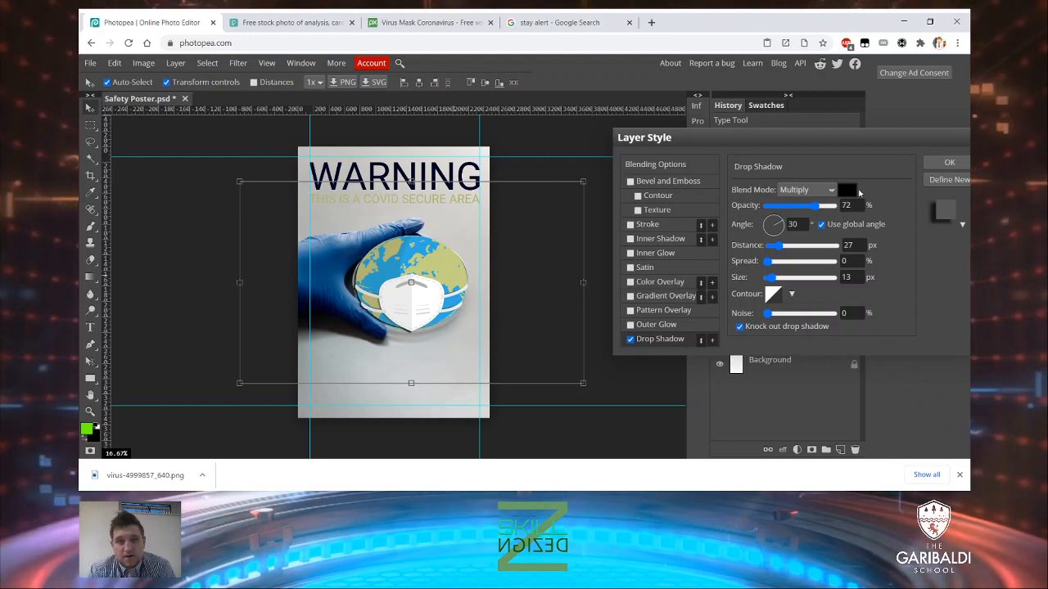
left_click(950, 163)
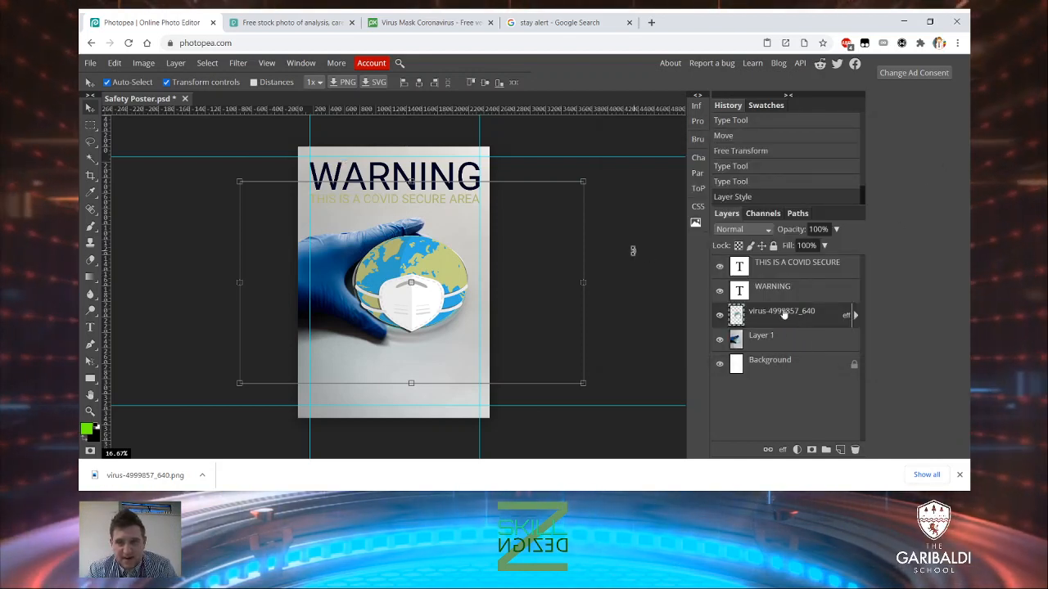
Add a drop shadow at about 18% opacity to the WARNING heading and close the browser's download bar
left_click(771, 288)
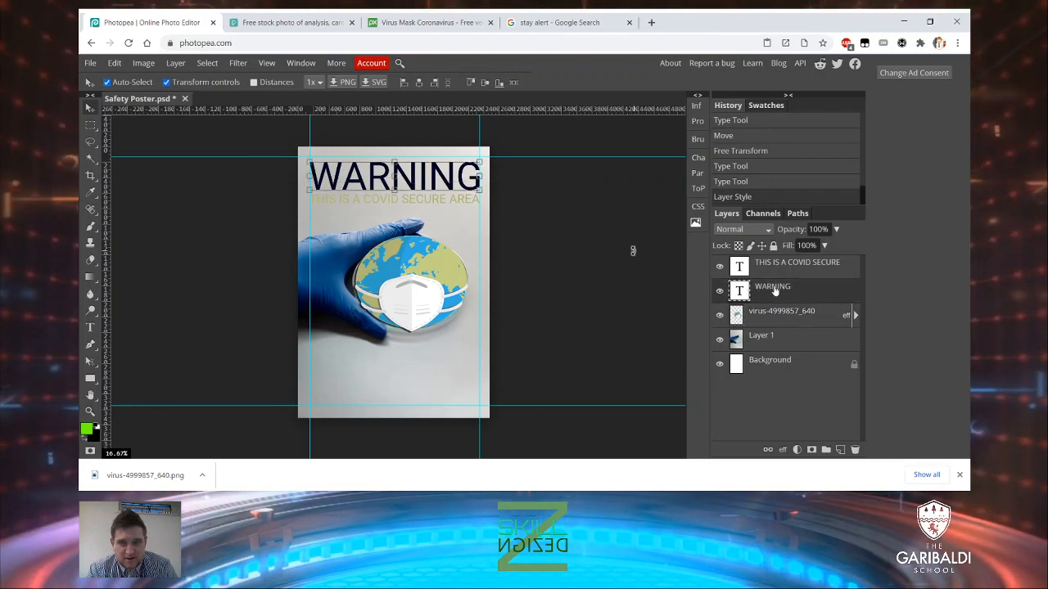
right_click(789, 292)
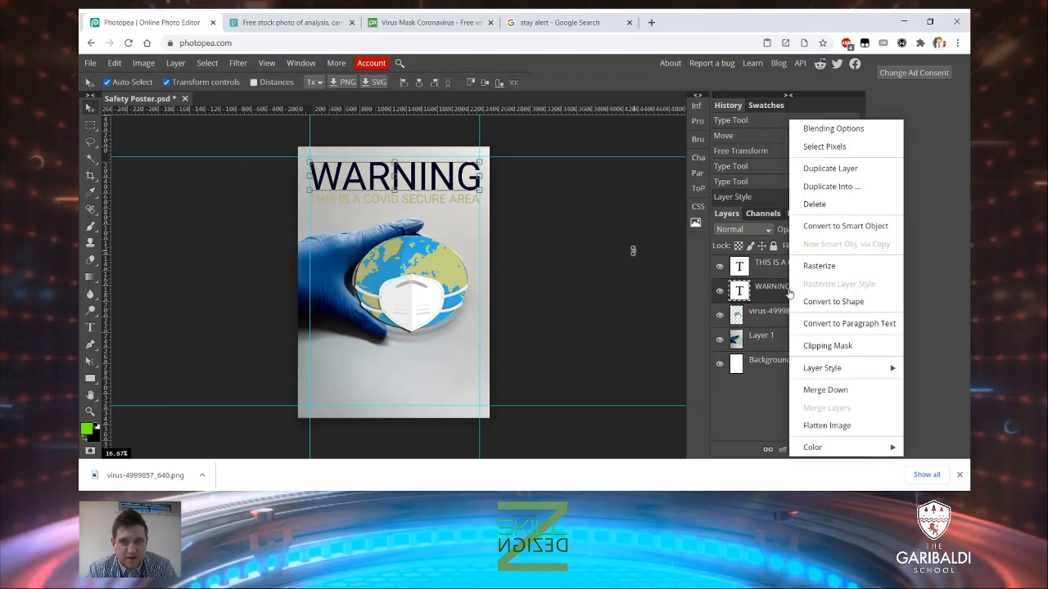
left_click(960, 474)
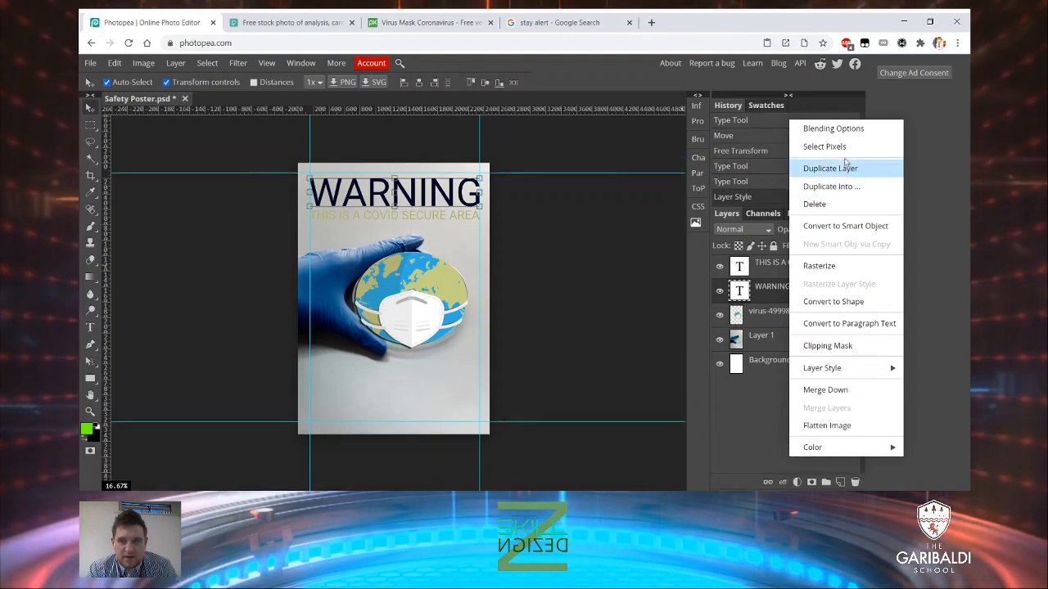
left_click(852, 128)
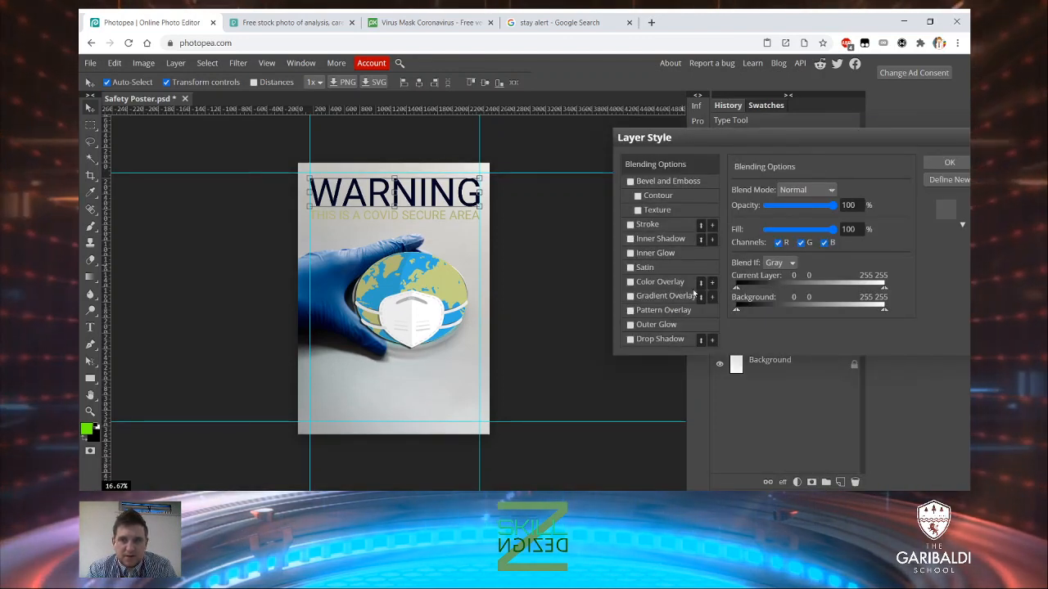
left_click(645, 340)
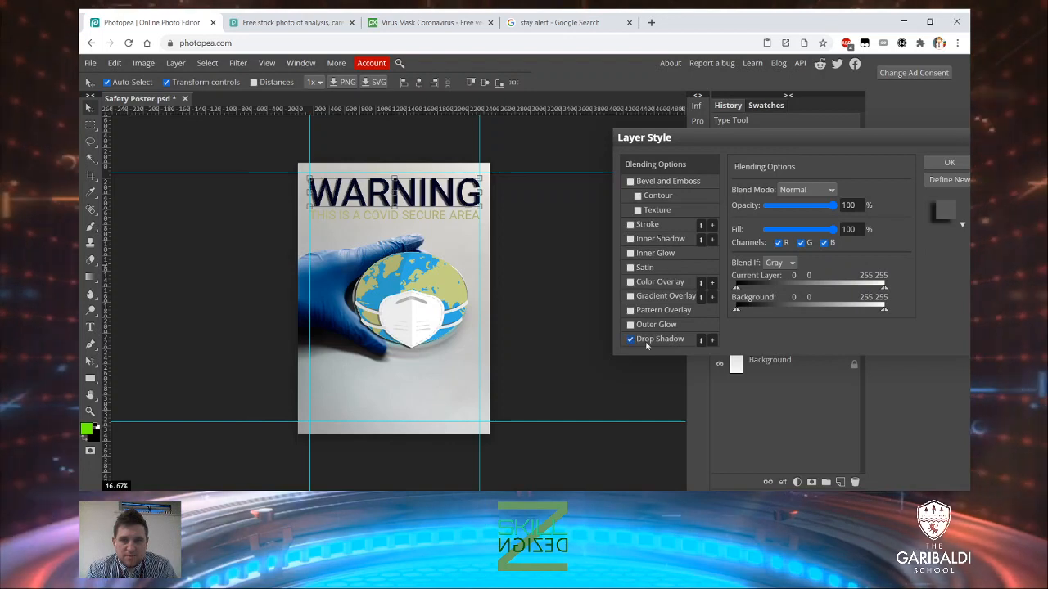
left_click(660, 338)
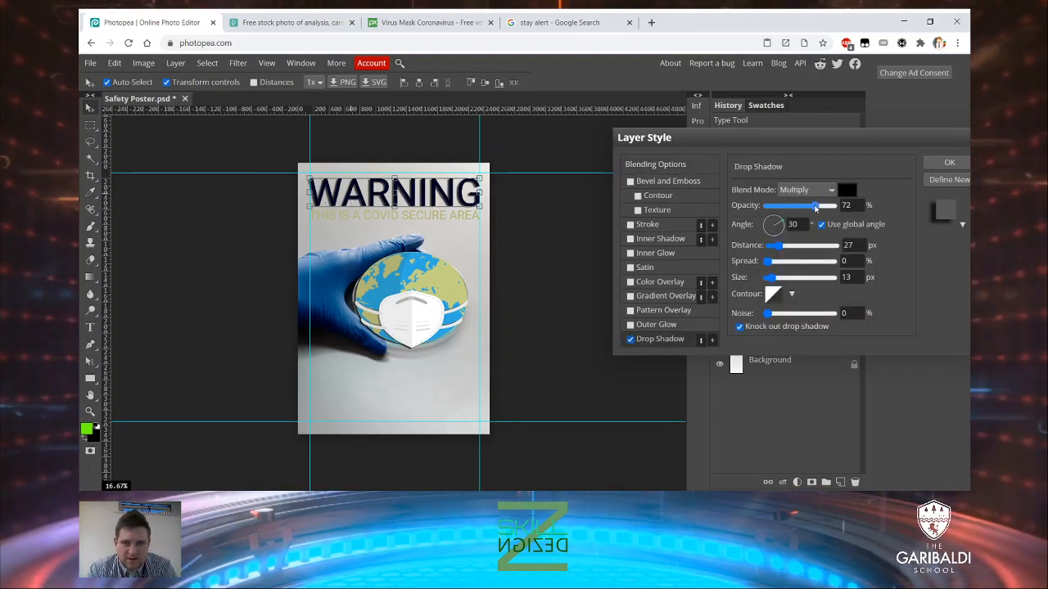
left_click_drag(815, 208, 781, 206)
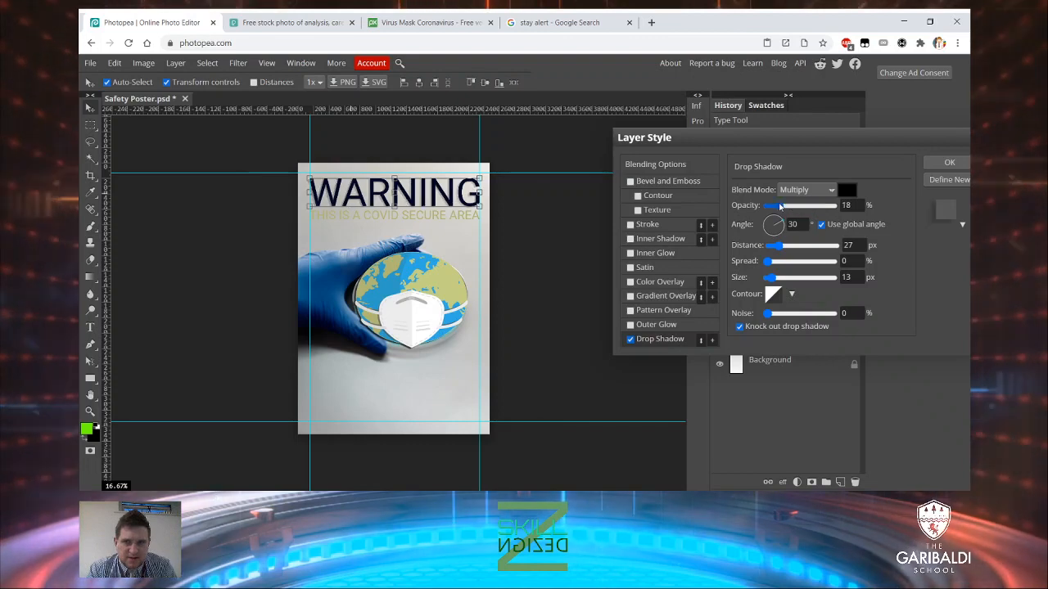
left_click(946, 162)
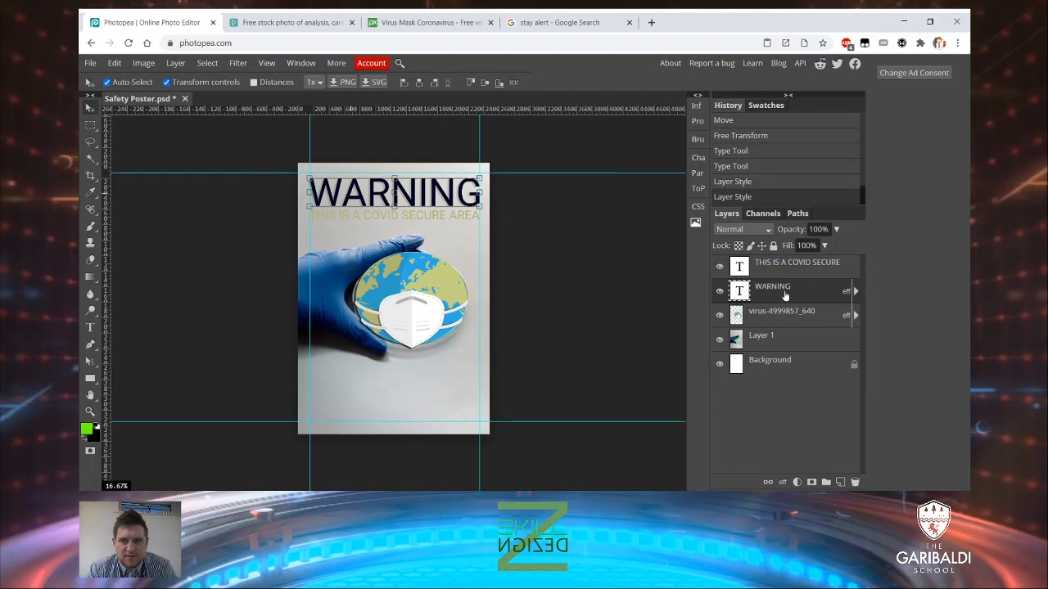
Give the THIS IS A COVID SECURE AREA text a drop shadow at about 12% opacity
left_click(787, 264)
right_click(787, 263)
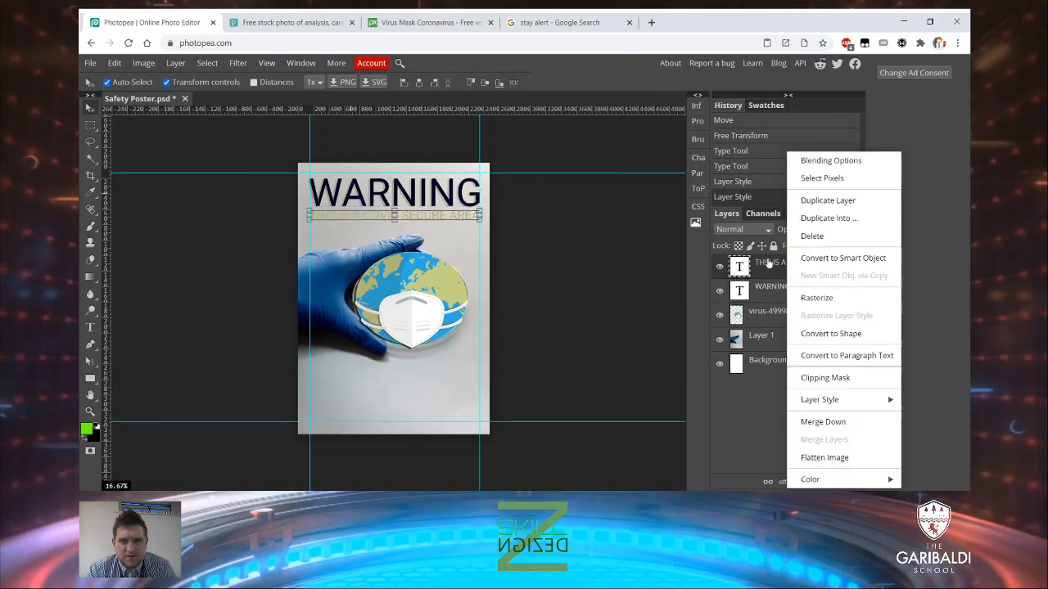
left_click(813, 161)
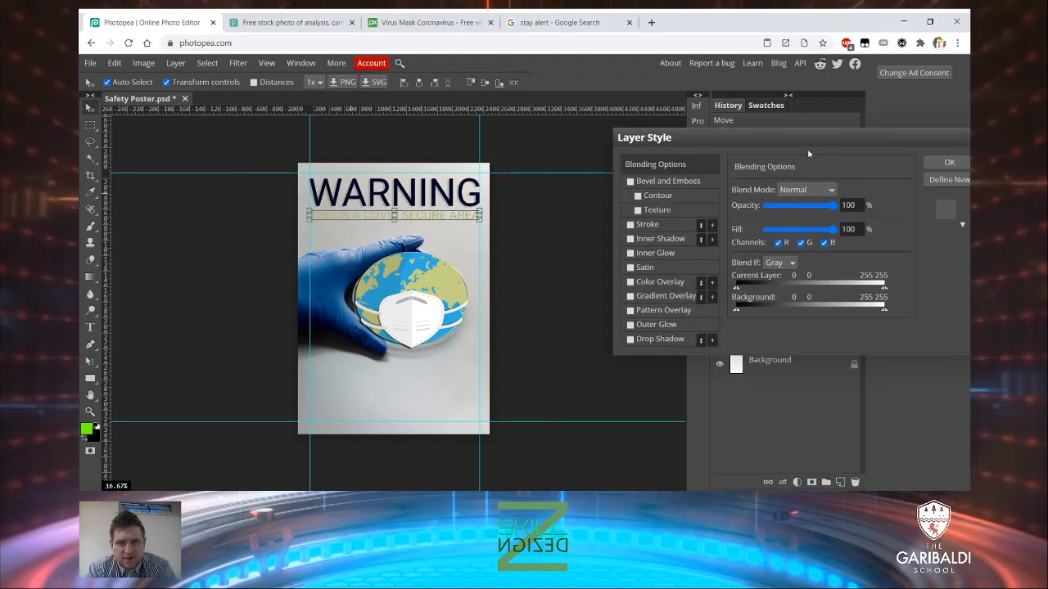
left_click(646, 342)
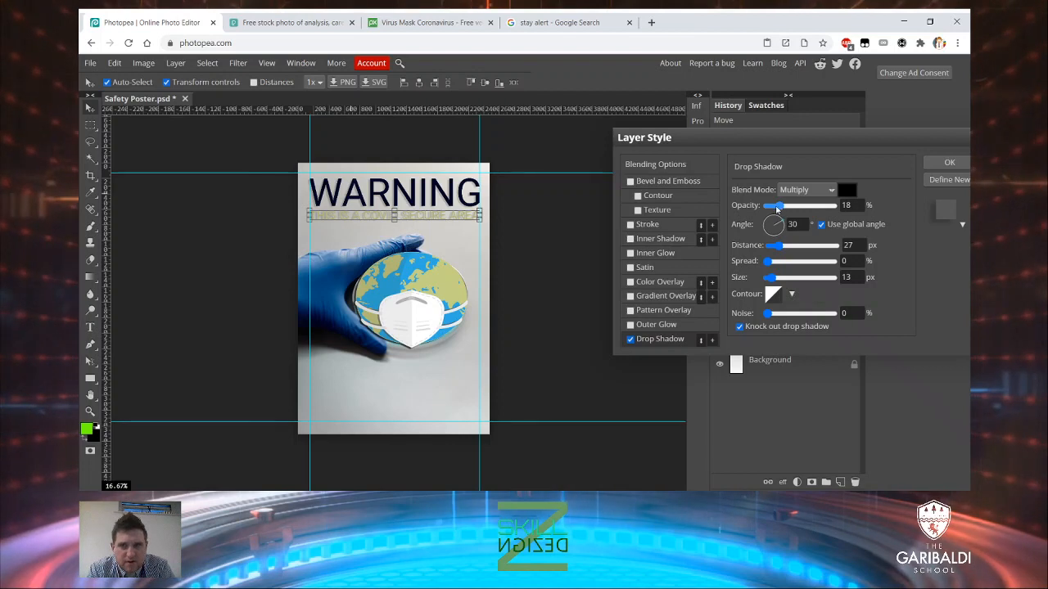
left_click_drag(777, 207, 770, 207)
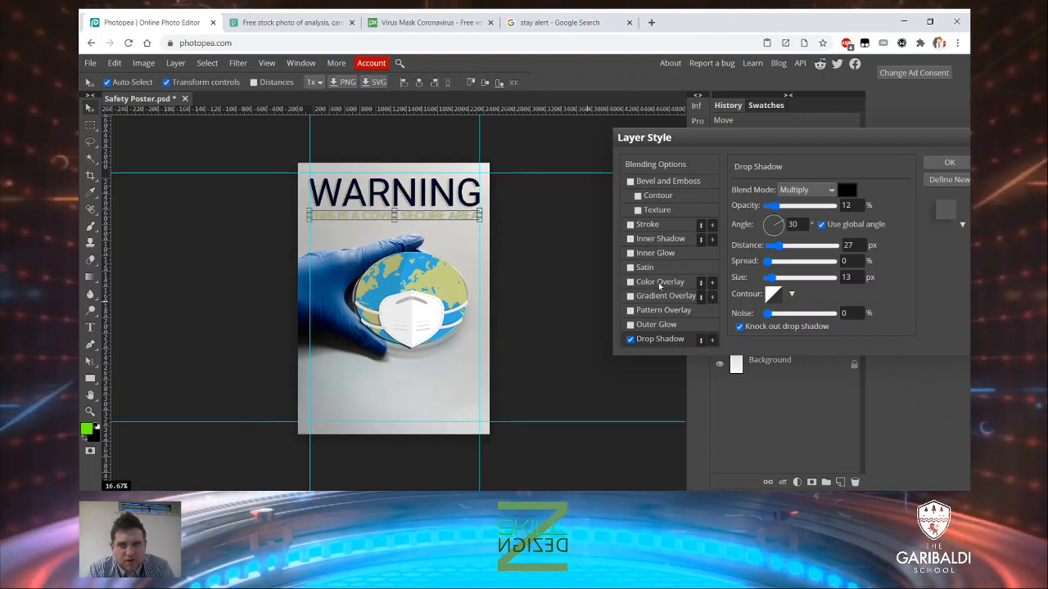
Add a blue colour overlay (2d9dc7) to the COVID SECURE AREA text, sampled from the globe's ocean, and apply the layer style
left_click(632, 283)
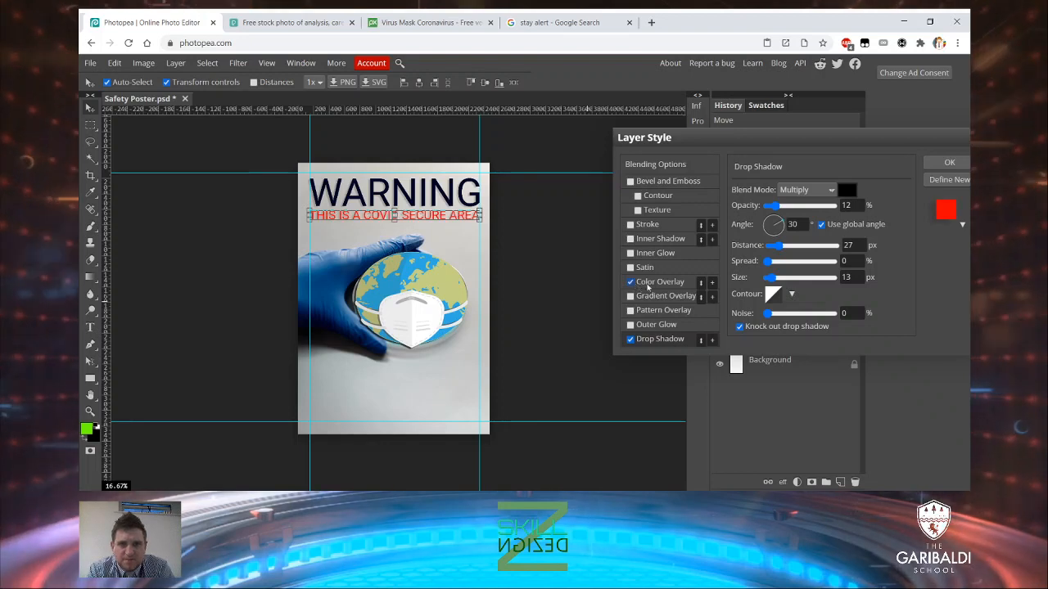
left_click(675, 284)
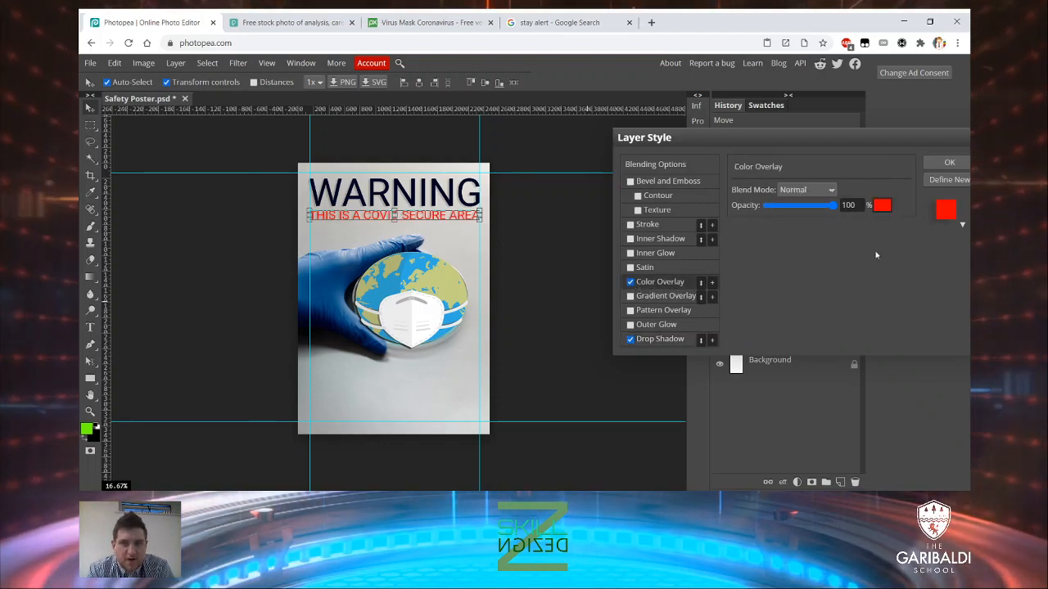
left_click(882, 205)
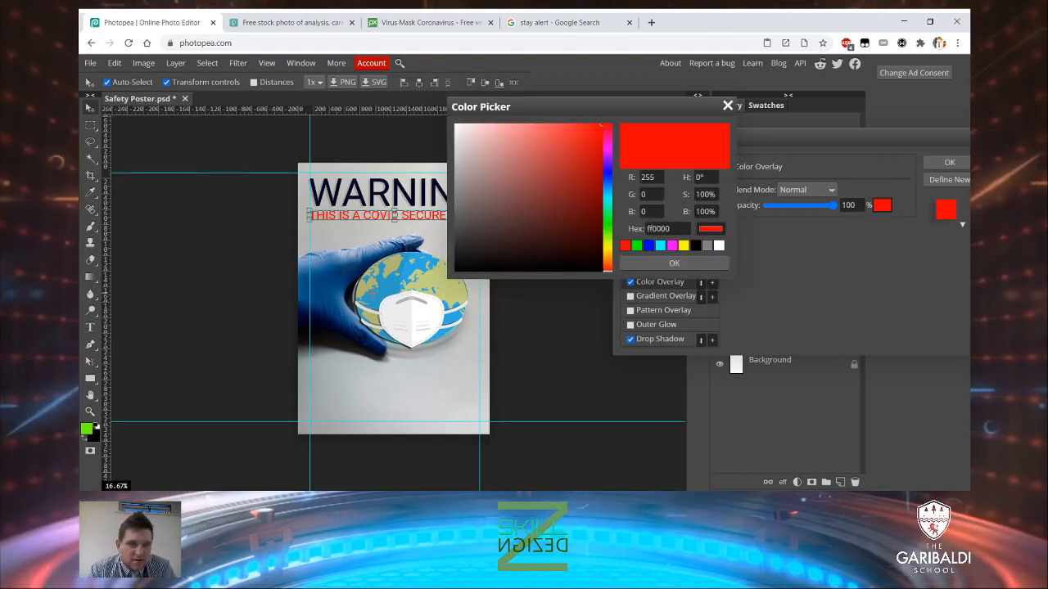
left_click(373, 295)
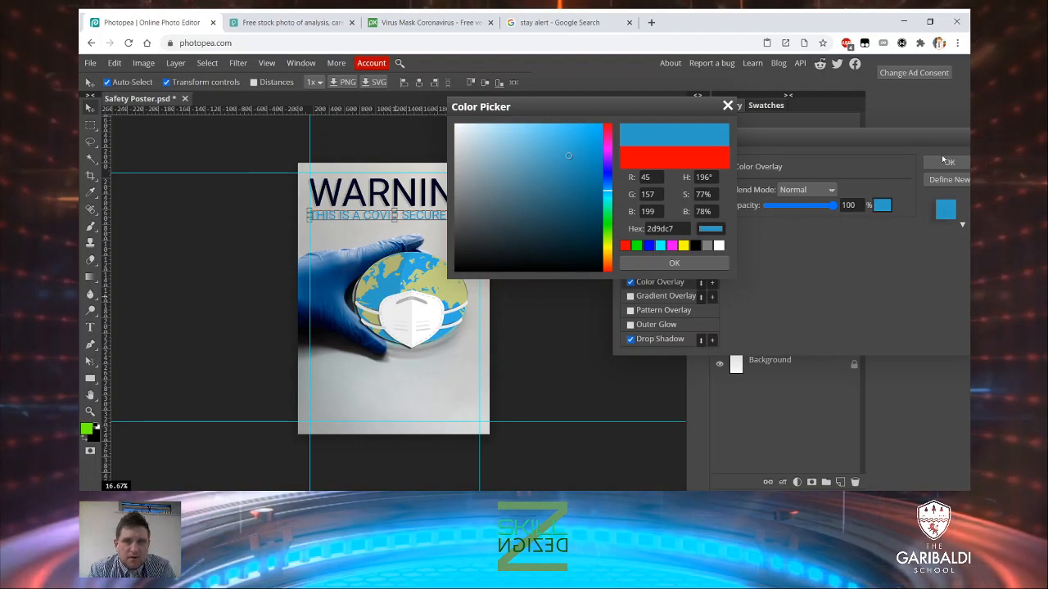
left_click(682, 264)
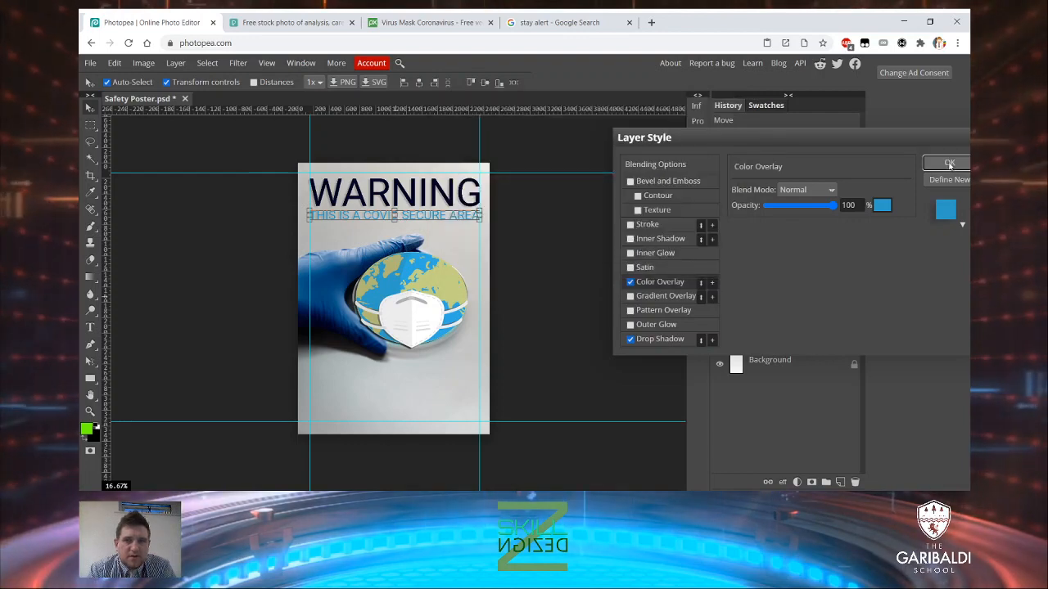
left_click(945, 163)
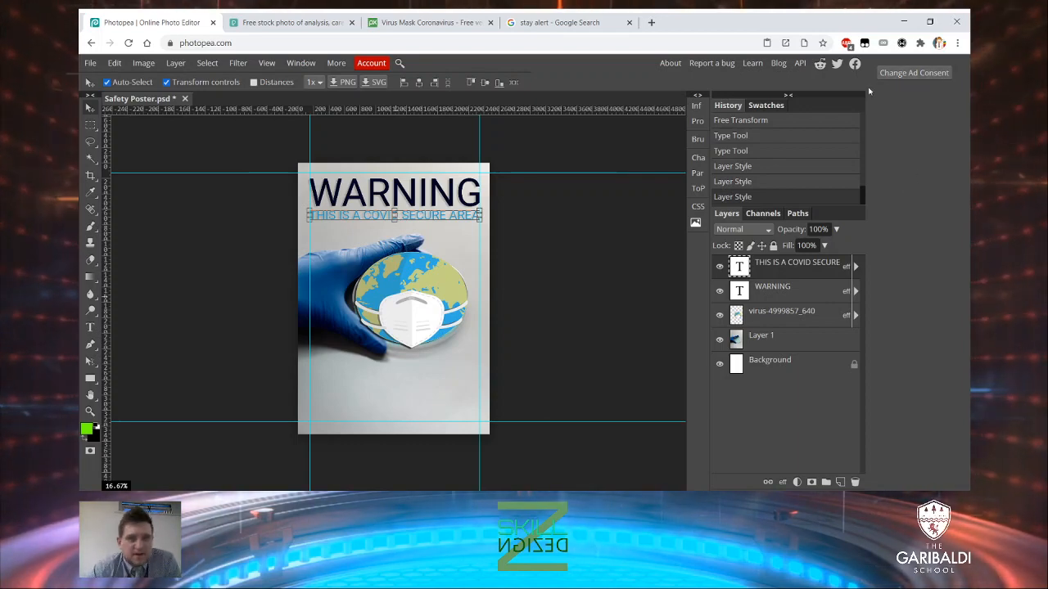
Switch to the stay alert Google Images results and view the usage rights filter options
left_click(427, 22)
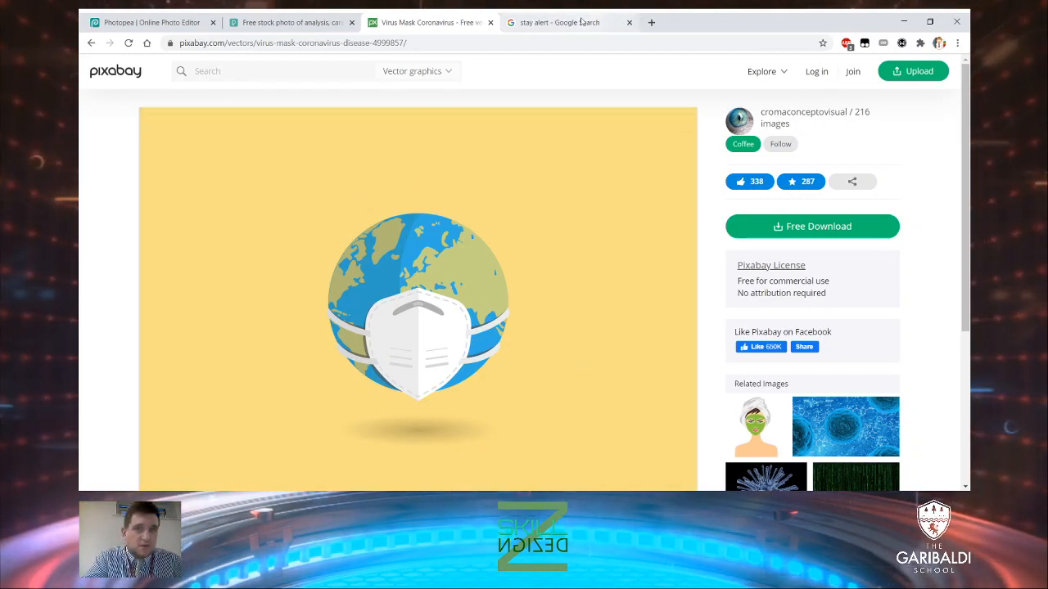
left_click(557, 23)
scroll(572, 110, "up", 1)
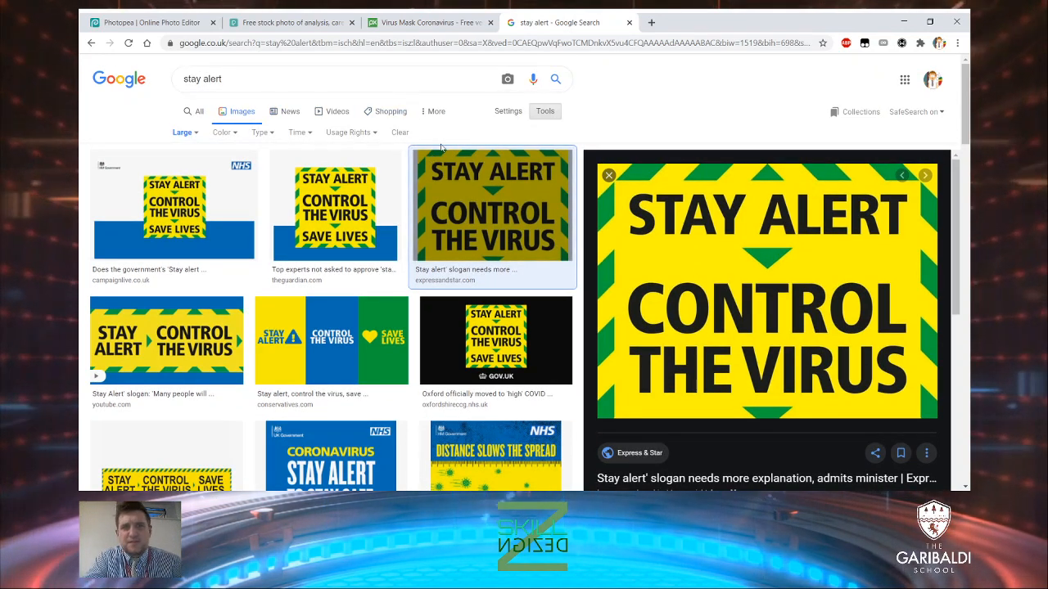
left_click(547, 114)
left_click(552, 117)
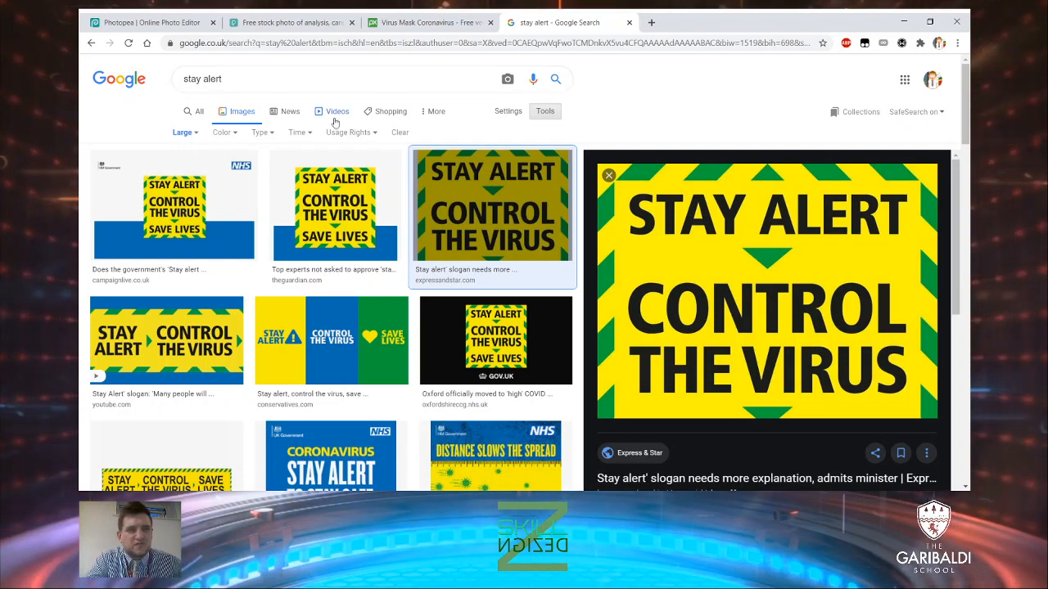
left_click(354, 133)
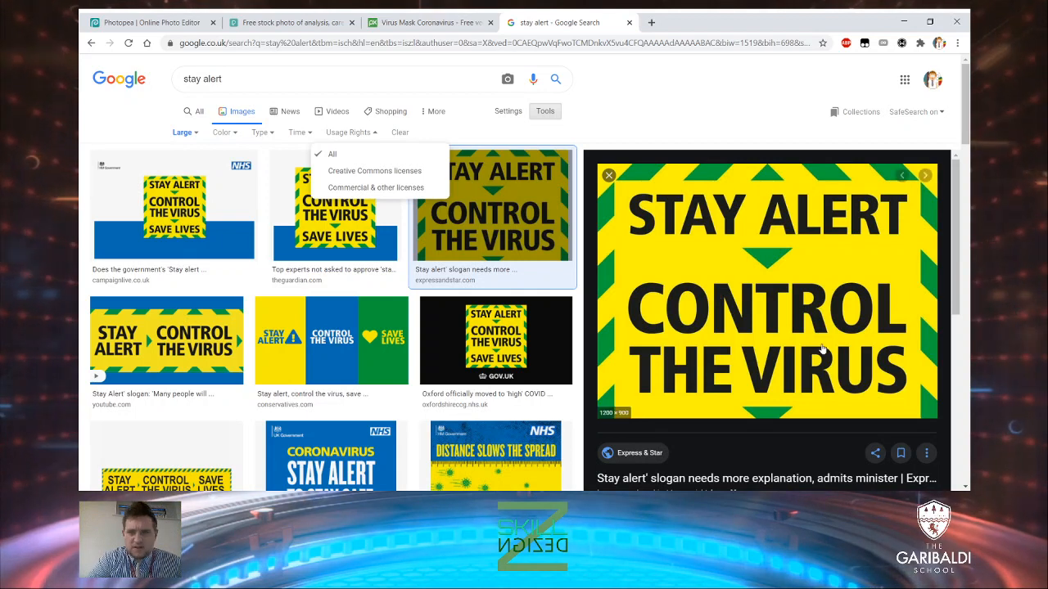
Open the Express & Star source article of the Stay Alert image, accept its privacy notice and view the picture there
left_click(788, 260)
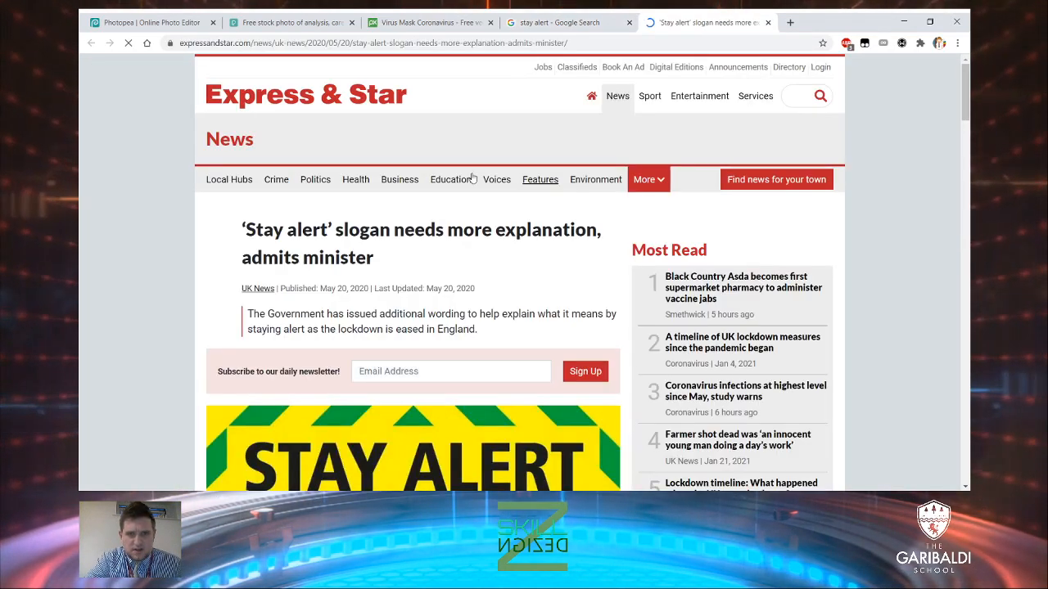
scroll(470, 178, "down", 4)
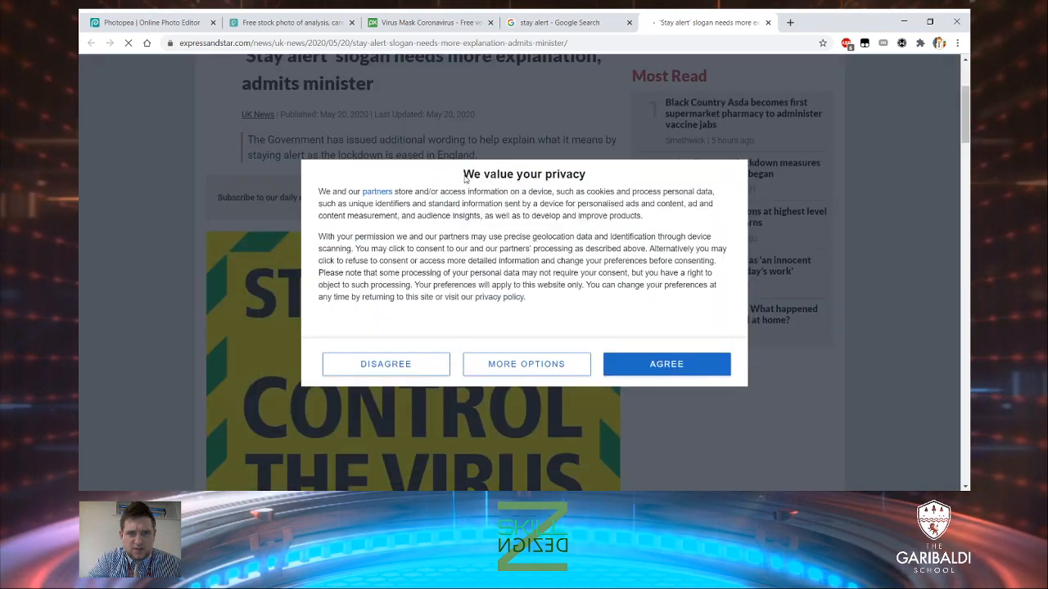
left_click(650, 366)
scroll(642, 369, "down", 4)
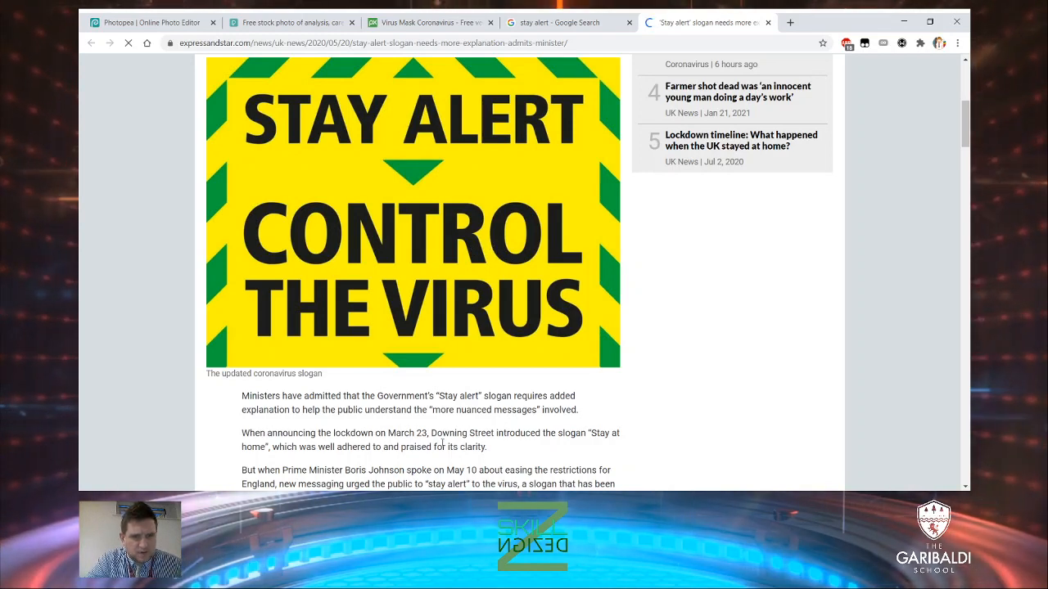
Switch to Photopea, paste the copied Stay Alert image into the poster and move it to the lower area below the globe
left_click(147, 23)
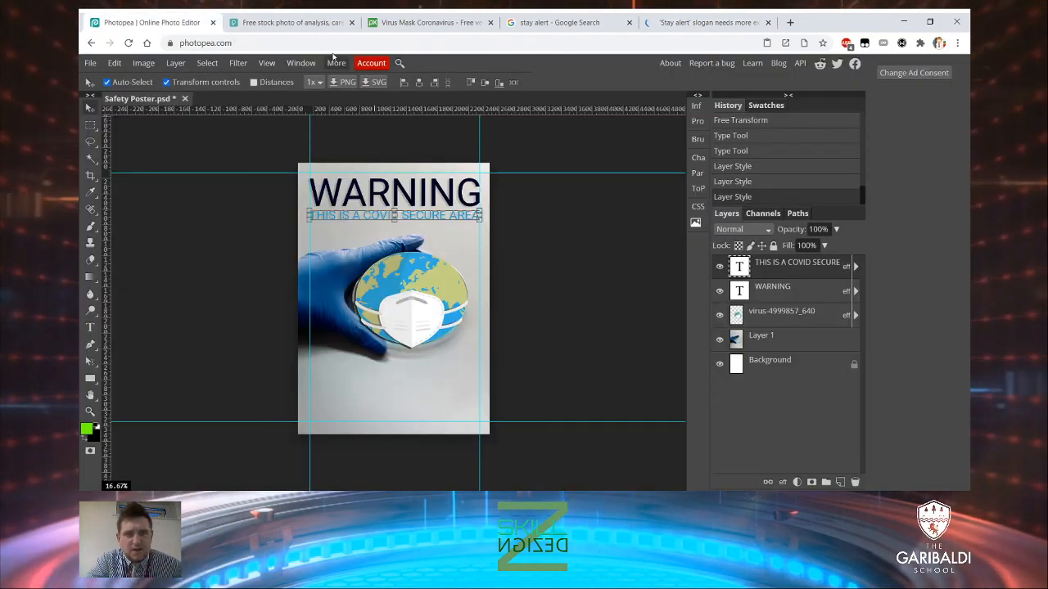
left_click(114, 64)
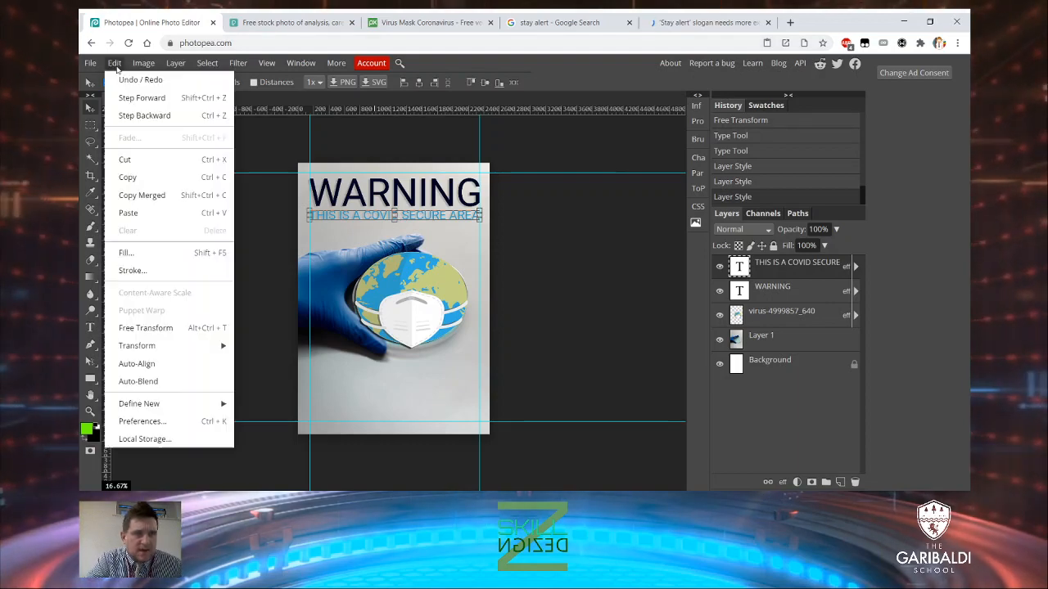
left_click(163, 213)
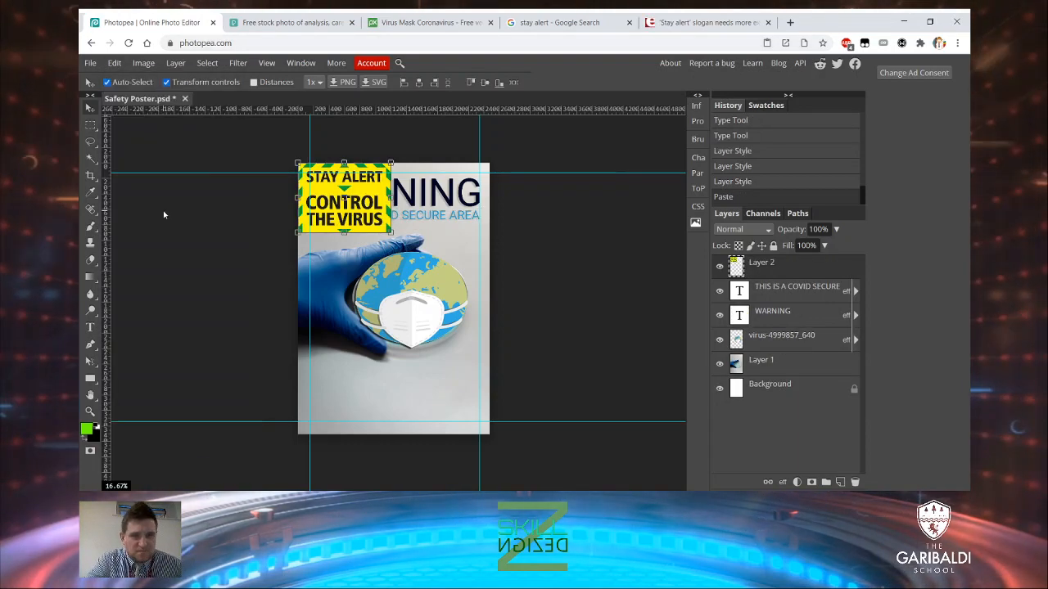
left_click_drag(357, 191, 432, 434)
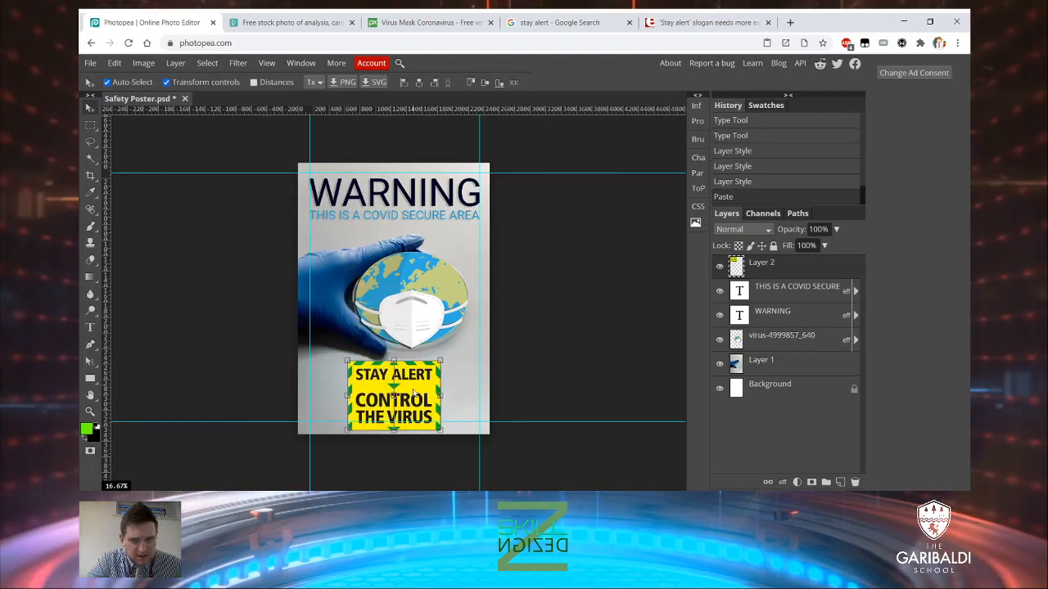
left_click_drag(415, 388, 415, 386)
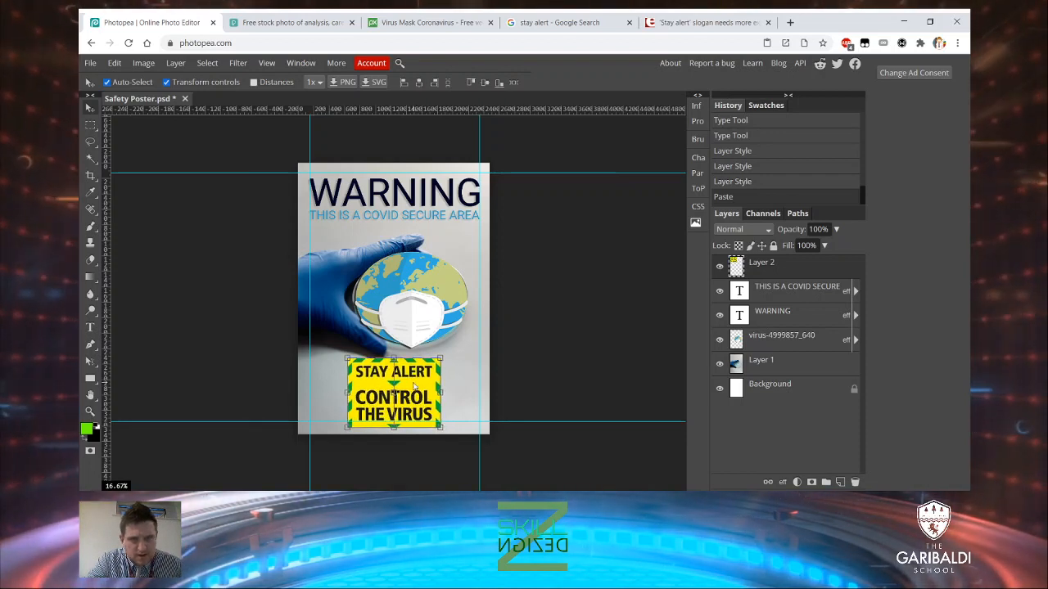
Scale the Stay Alert image to about 72.67%, position it over the masked globe and apply the transform
mouse_move(413, 385)
left_mouse_down()
mouse_move(440, 359)
mouse_move(417, 373)
left_mouse_up()
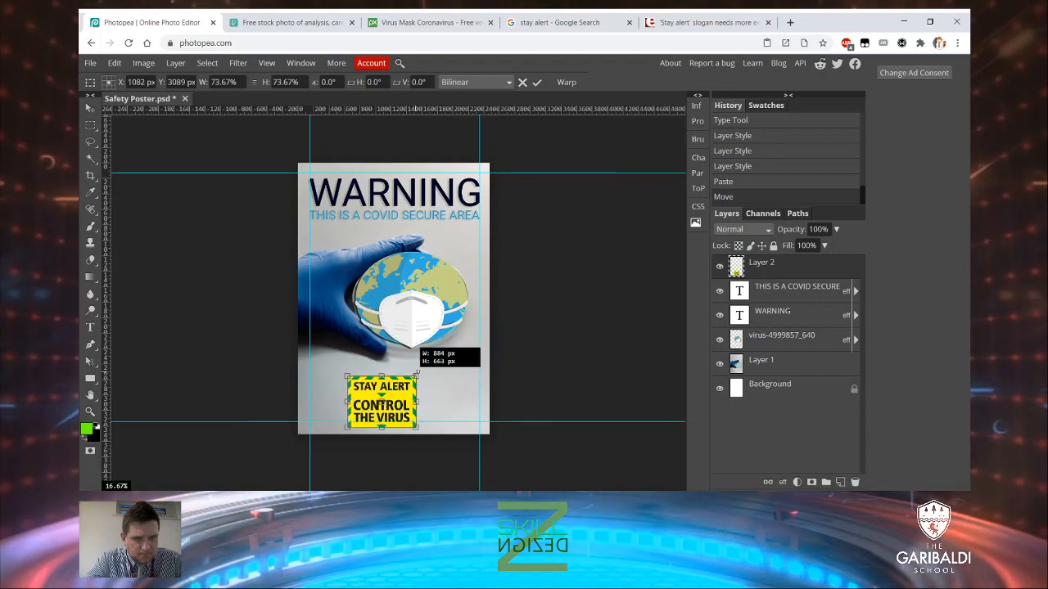
left_click_drag(417, 373, 416, 374)
left_click_drag(400, 389, 416, 388)
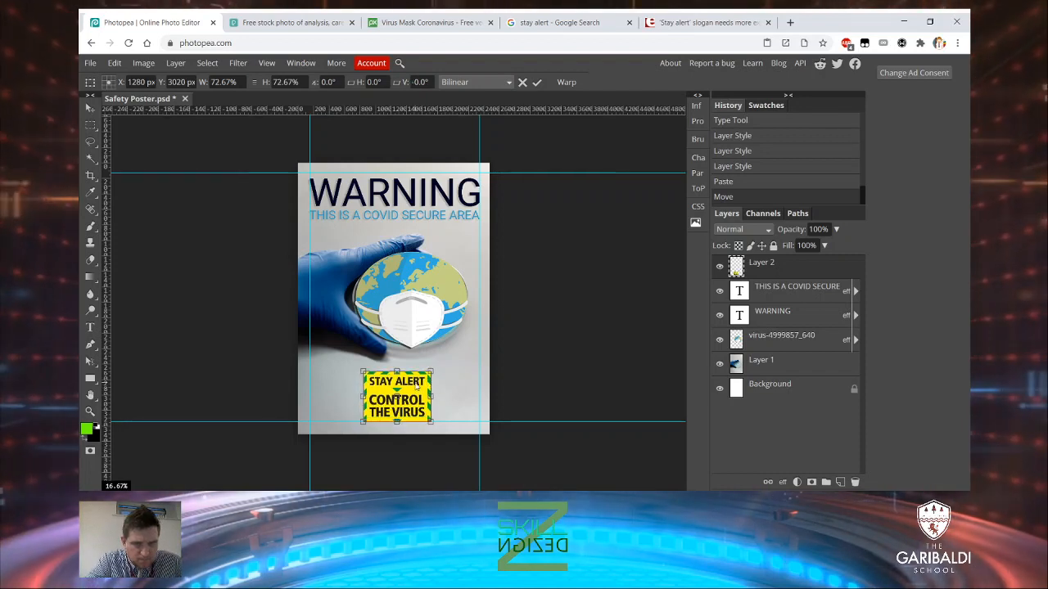
left_click_drag(417, 387, 413, 386)
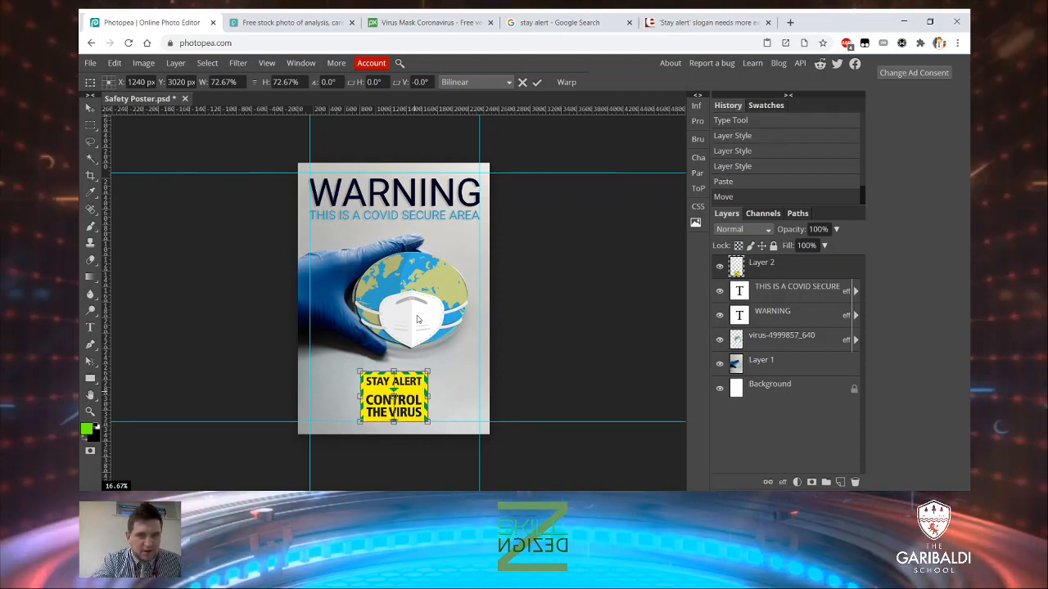
left_click_drag(420, 386, 434, 288)
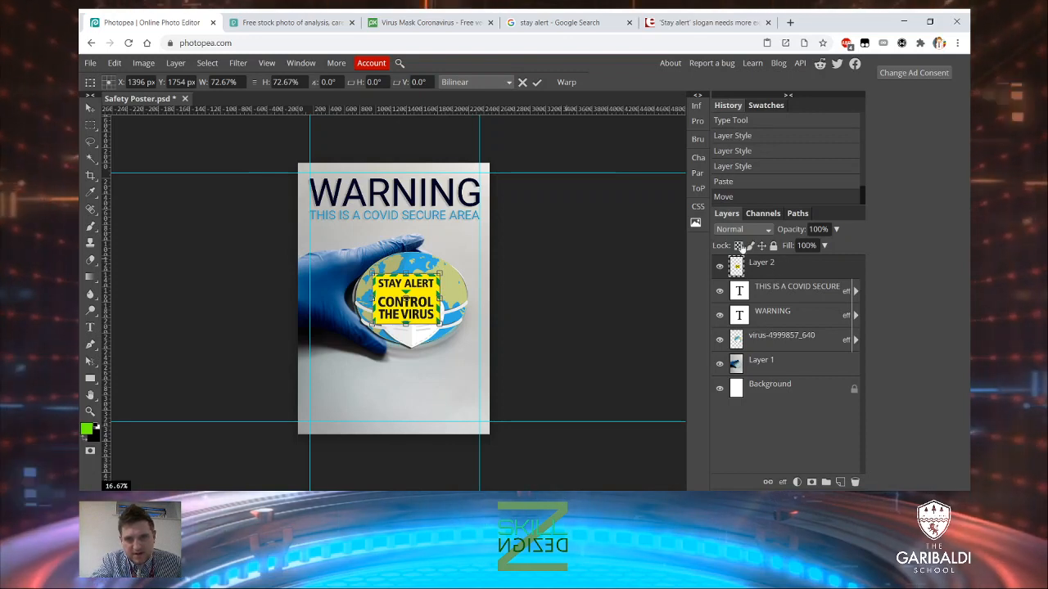
key("Return")
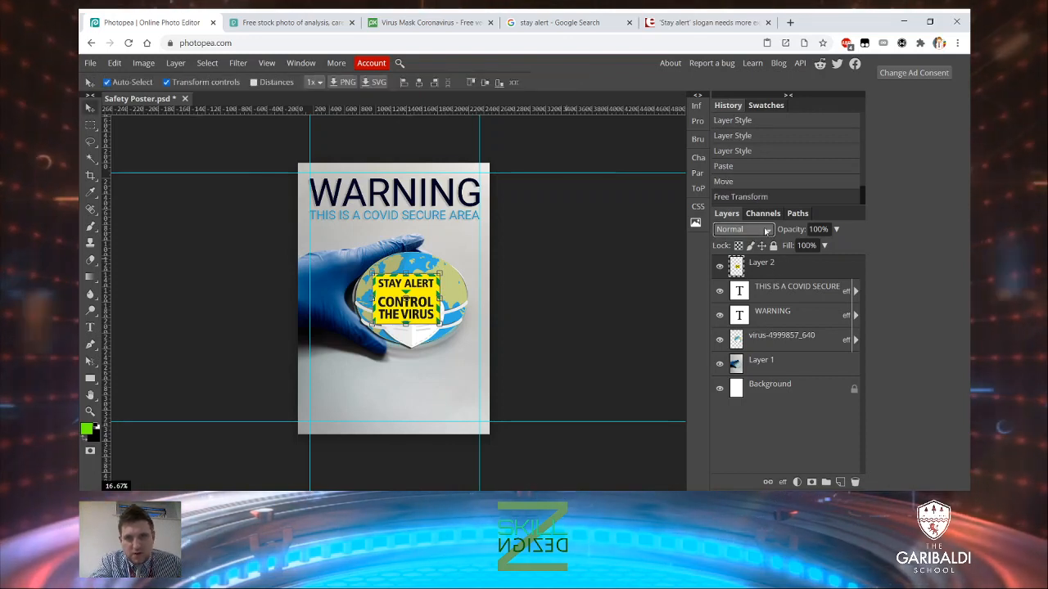
Cycle the Stay Alert layer through the blend modes from Multiply to Hard Light and return it to Normal
left_click(744, 286)
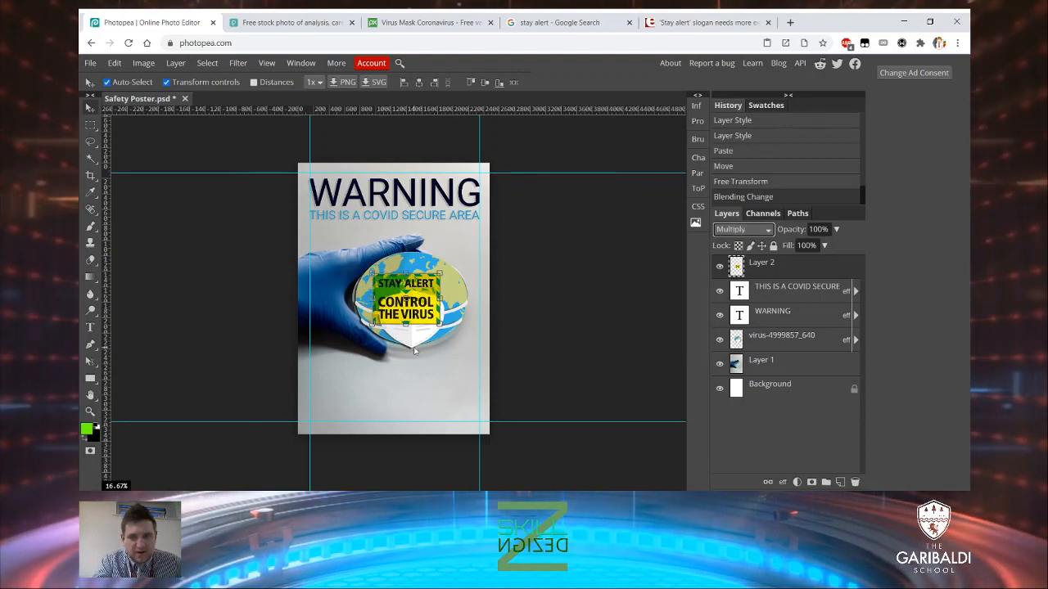
key("shift+plus")
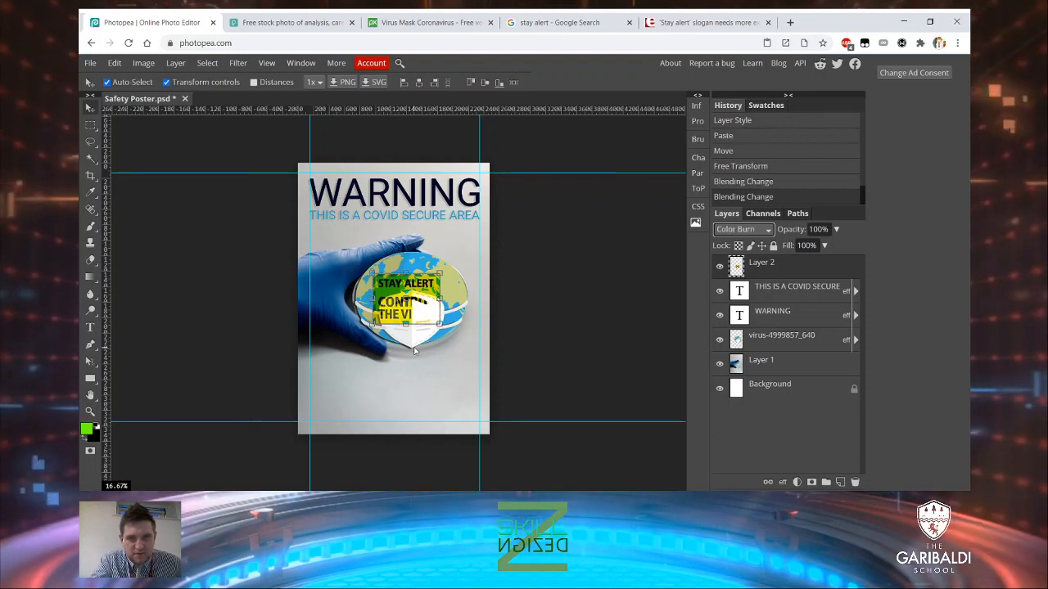
key("shift+plus")
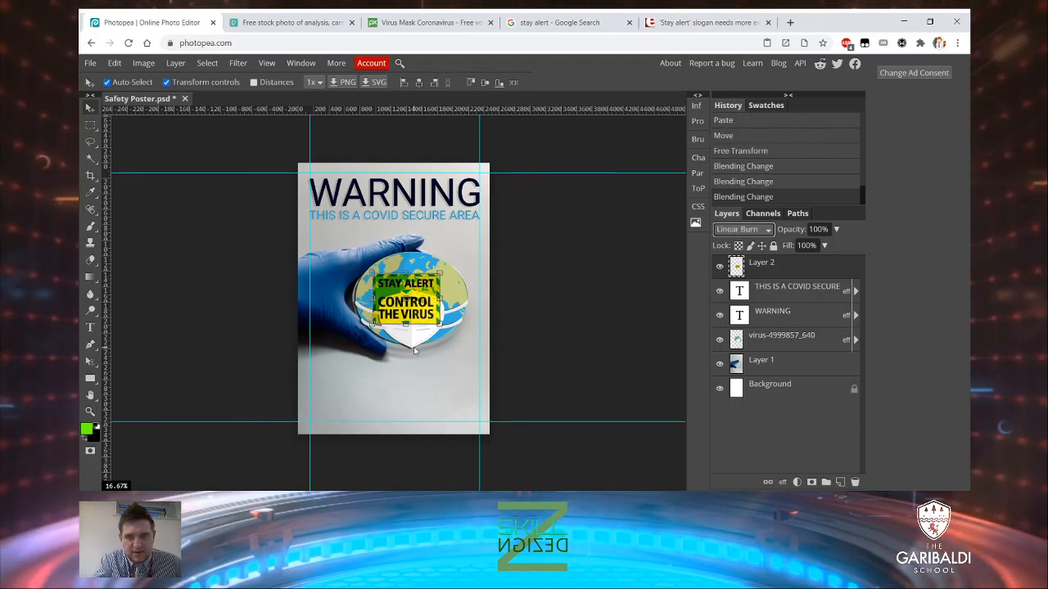
key("shift+plus")
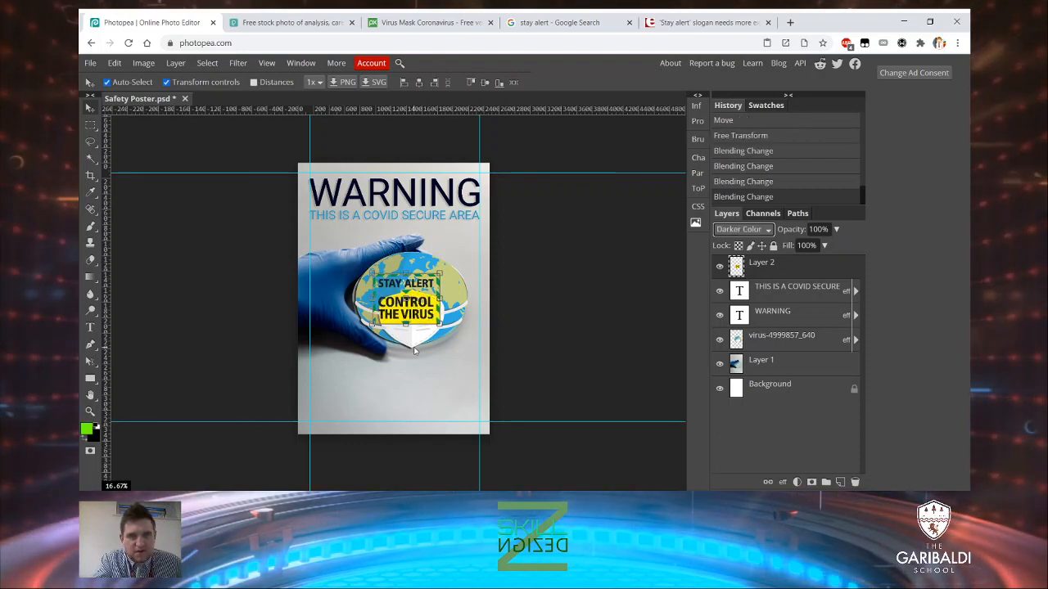
key("shift+plus")
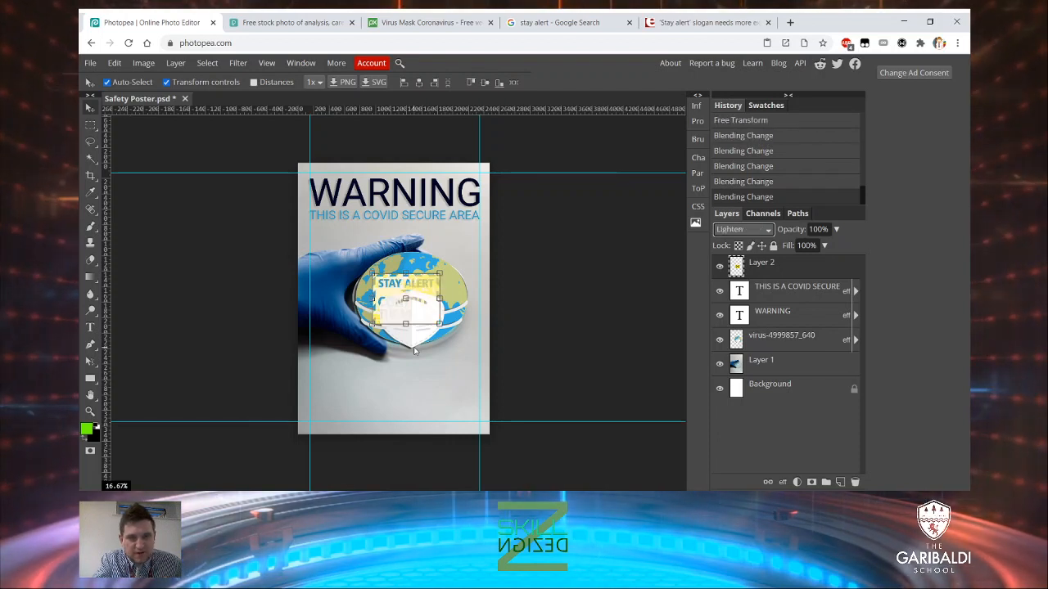
key("shift+plus")
key("shift+plus")
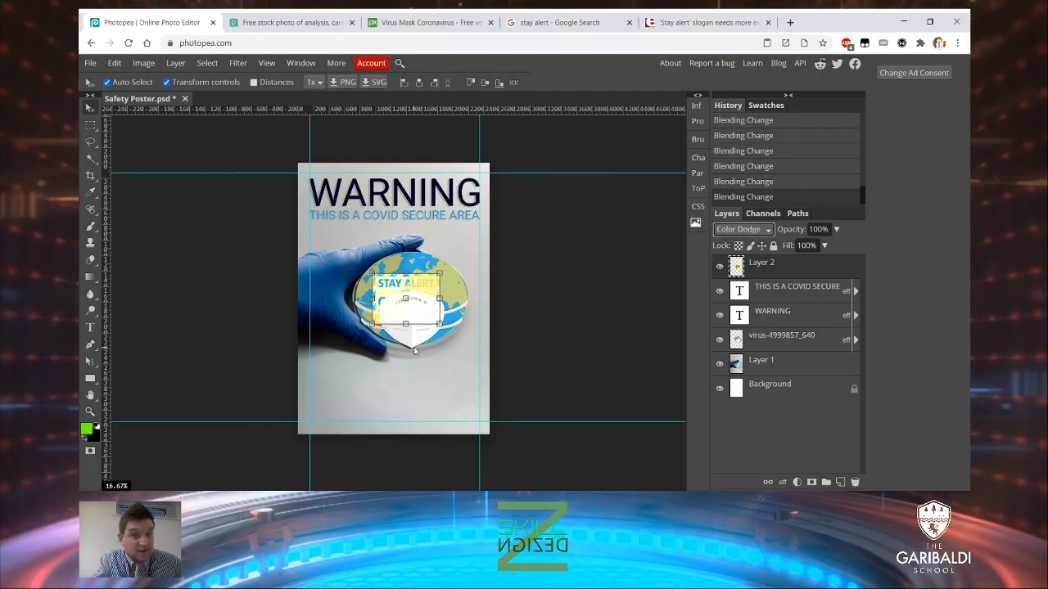
key("shift+plus")
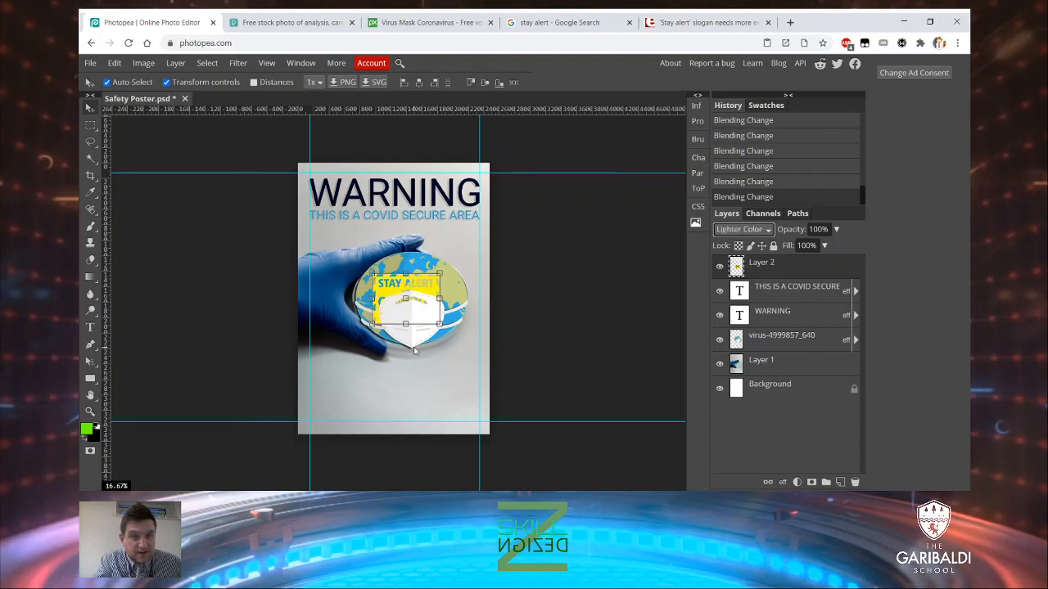
key("shift+plus")
key("shift+plus")
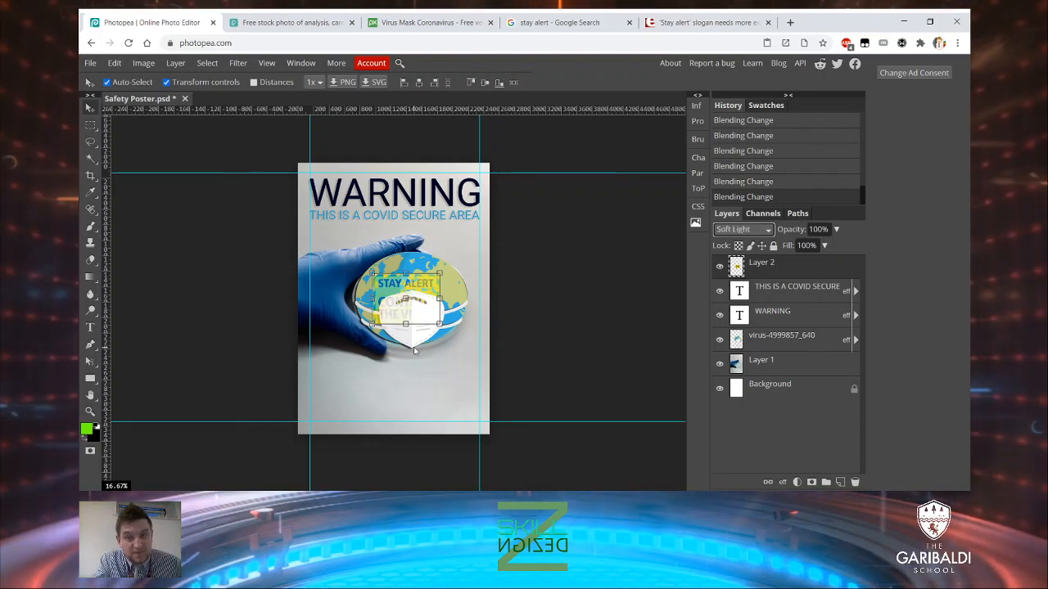
key("shift+plus")
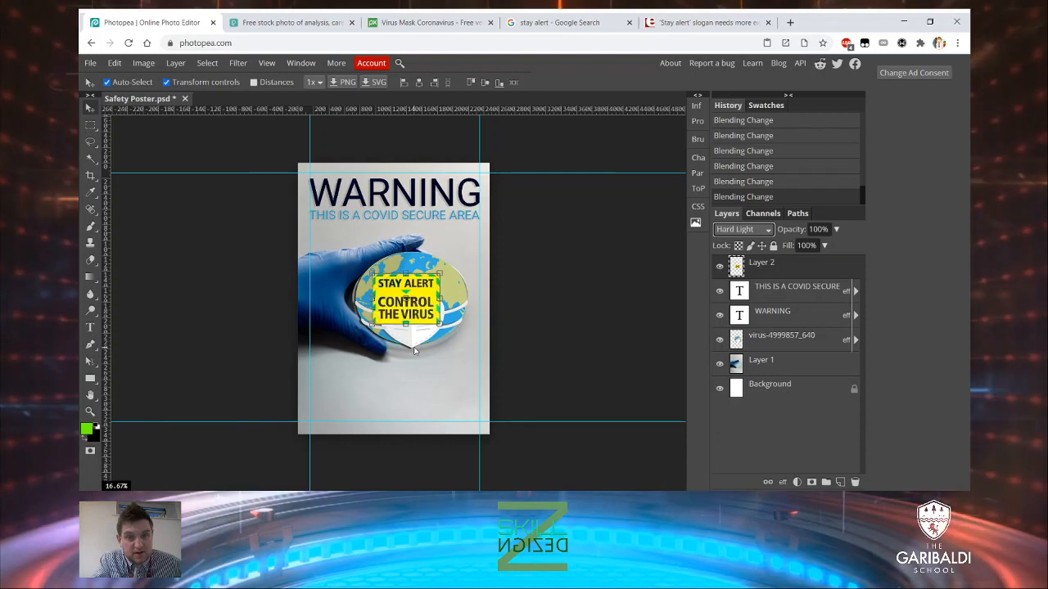
key("shift+minus")
key("shift+minus")
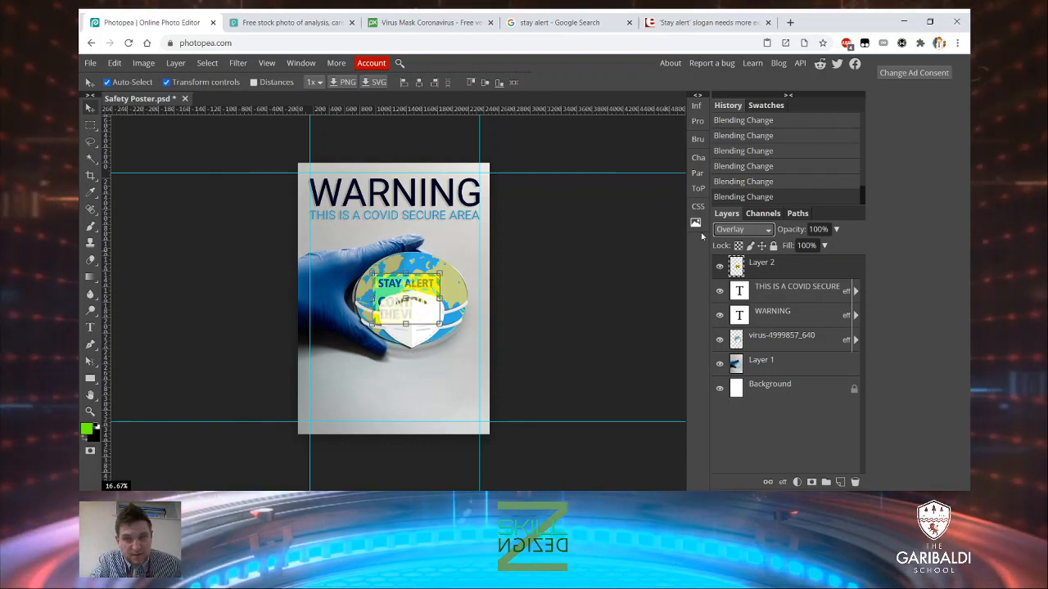
left_click(767, 229)
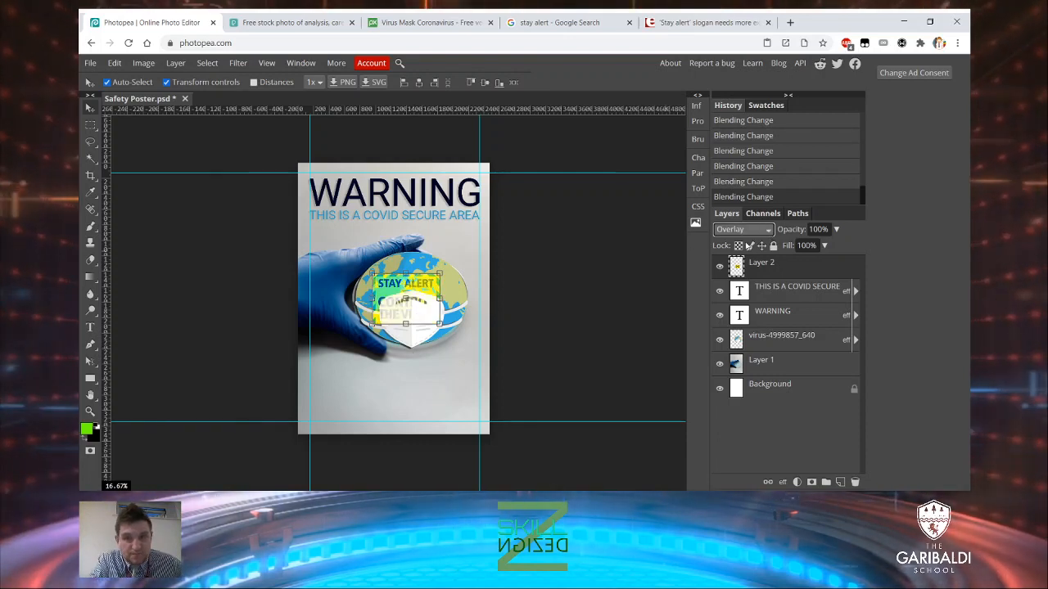
left_click(748, 246)
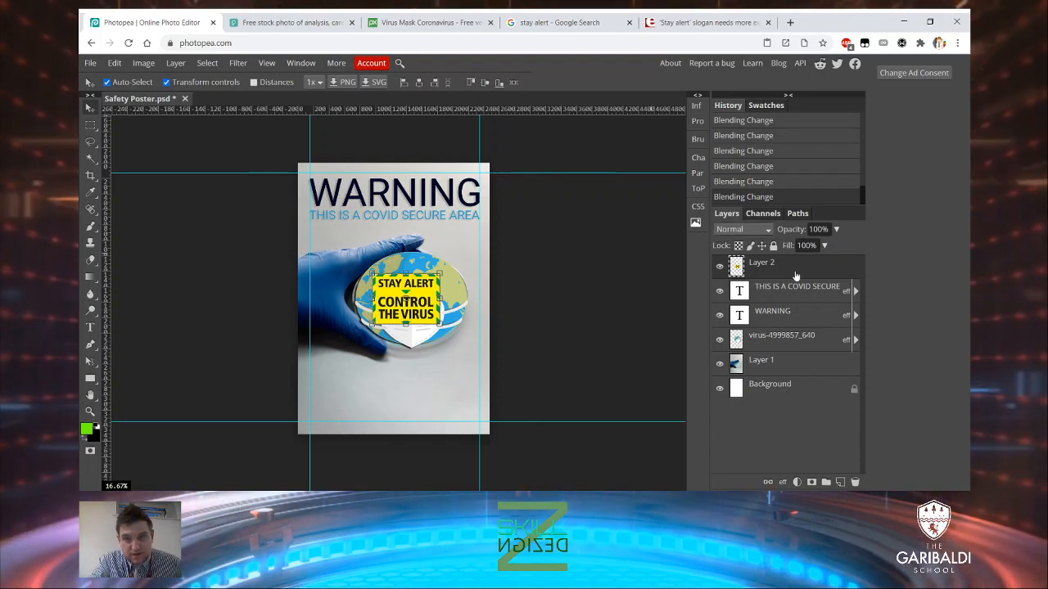
Apply the Spatter filter from the Filter Gallery to the Stay Alert image layer
left_click(244, 65)
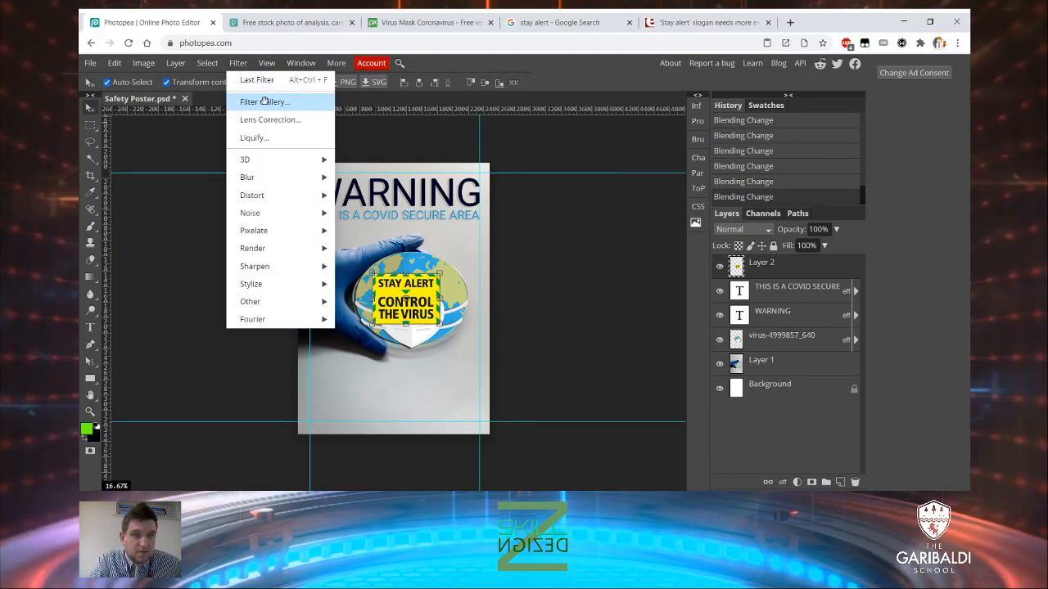
left_click(265, 102)
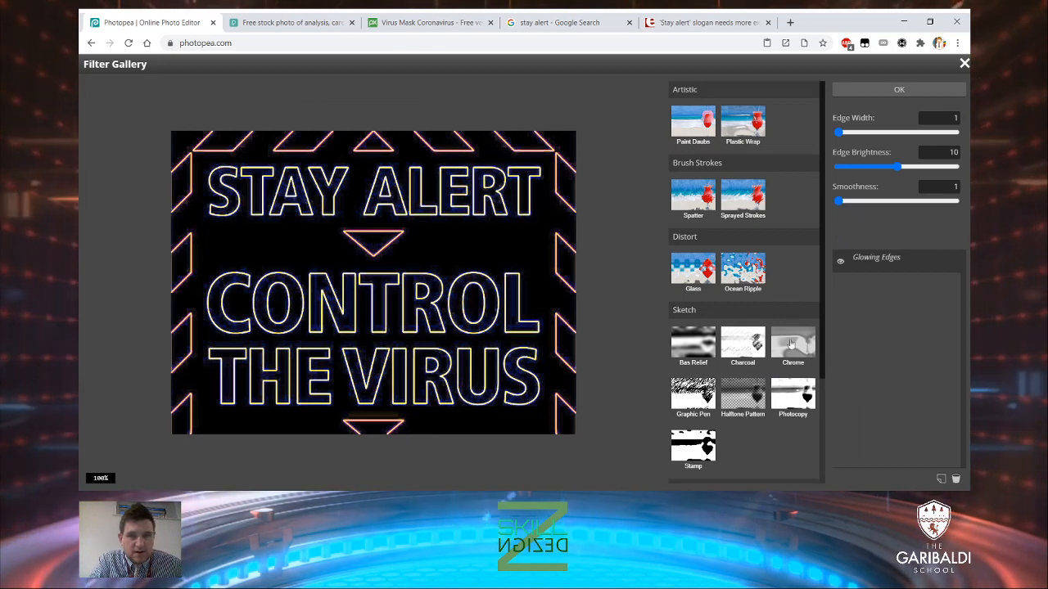
left_click(695, 200)
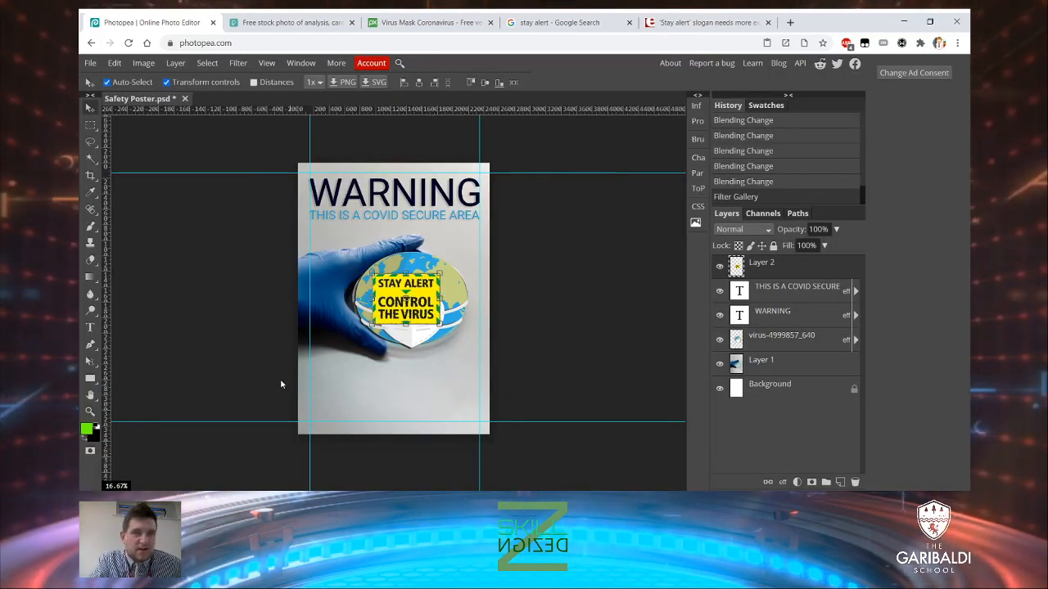
Preview a Gaussian Blur on the Stay Alert image at radii of 6.8, 159.0 and 200.1 px and discard it
left_click(237, 63)
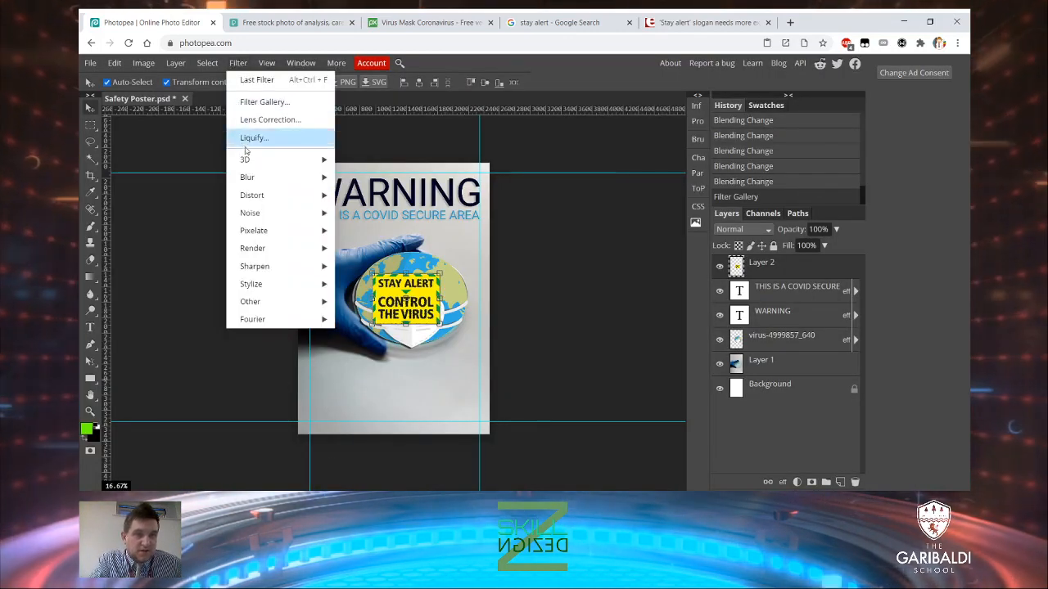
mouse_move(255, 180)
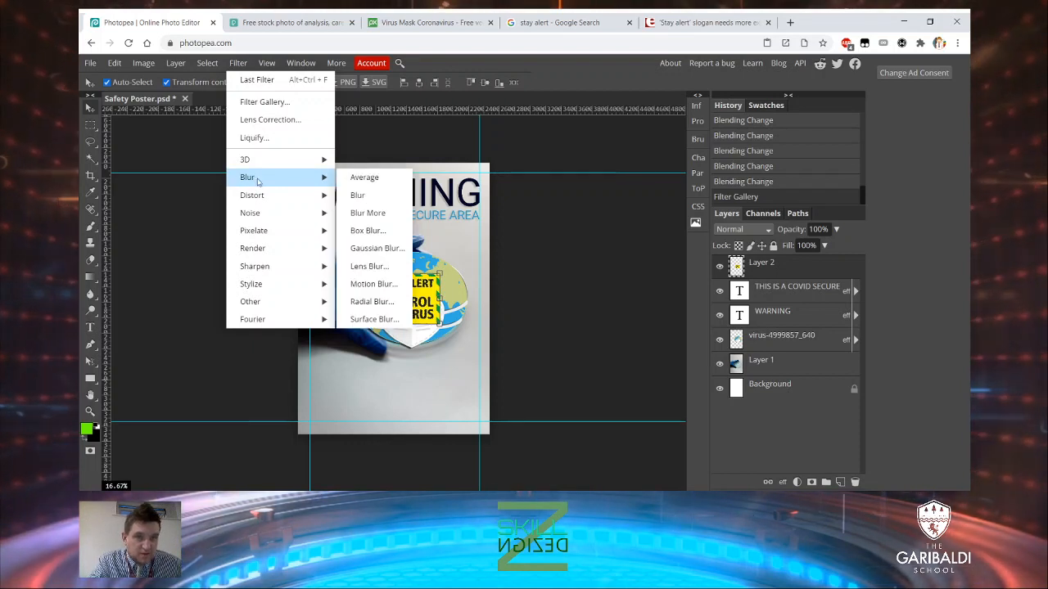
left_click(384, 256)
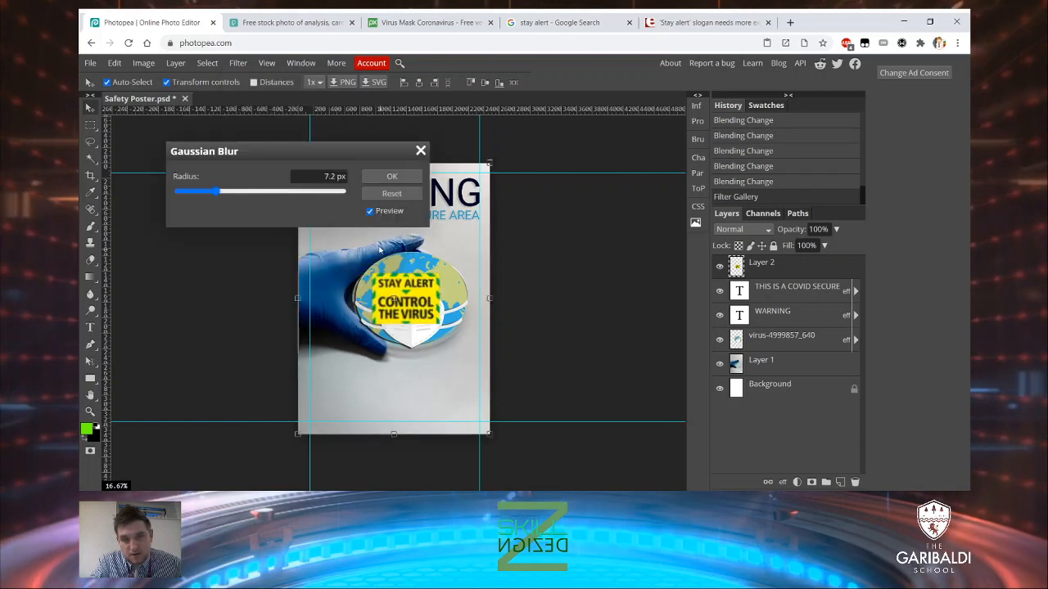
left_click_drag(311, 155, 342, 115)
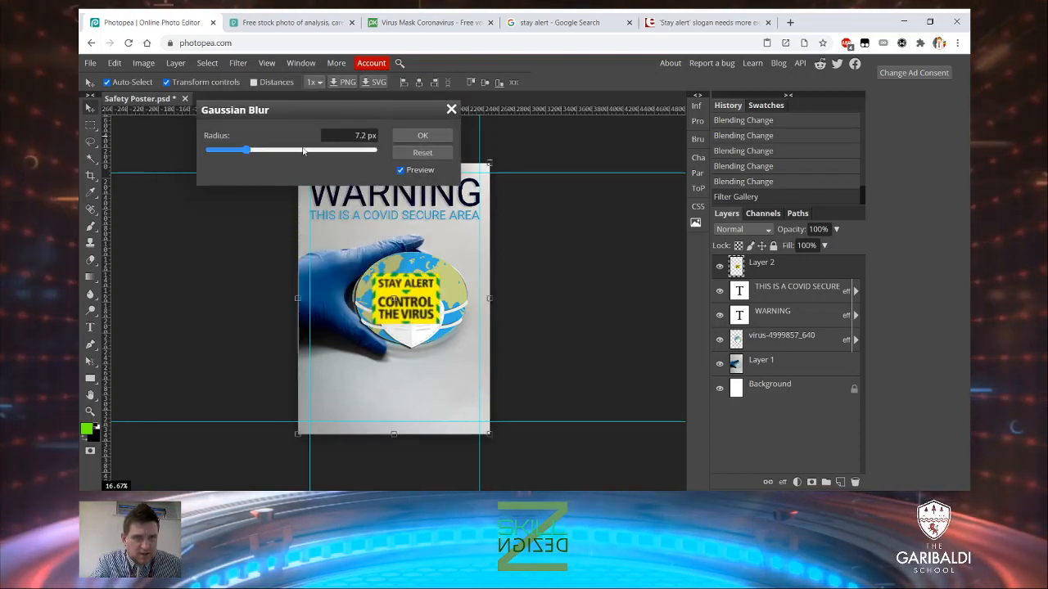
left_click_drag(254, 152, 247, 150)
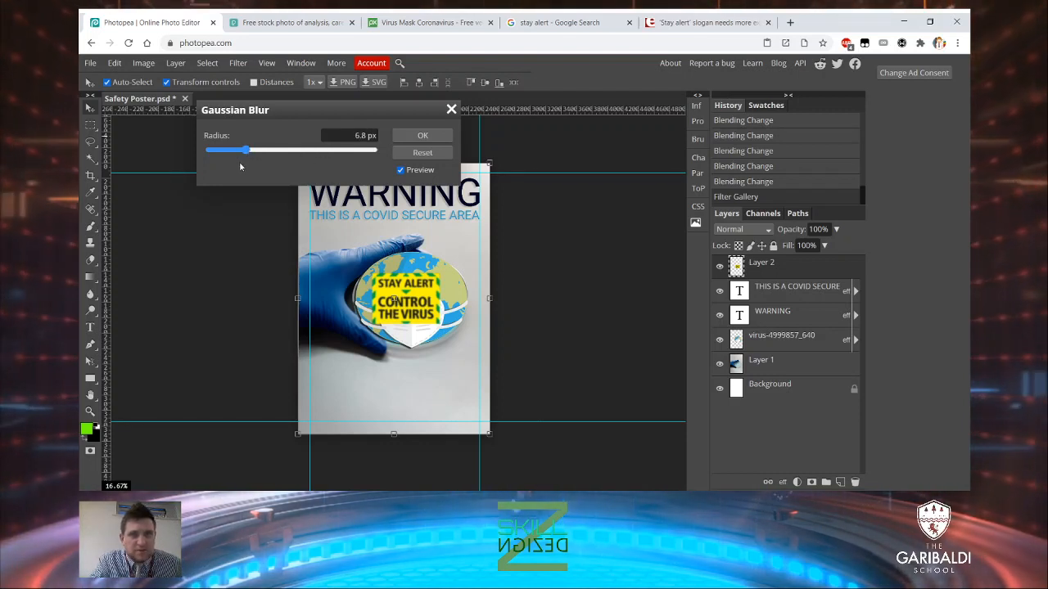
left_click_drag(246, 150, 326, 151)
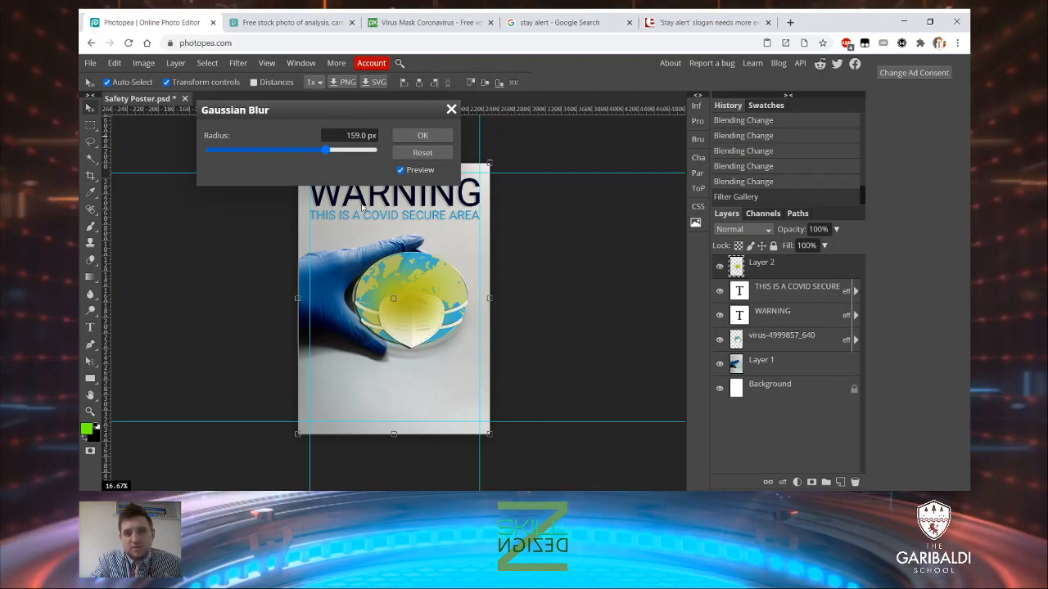
left_click_drag(325, 150, 336, 150)
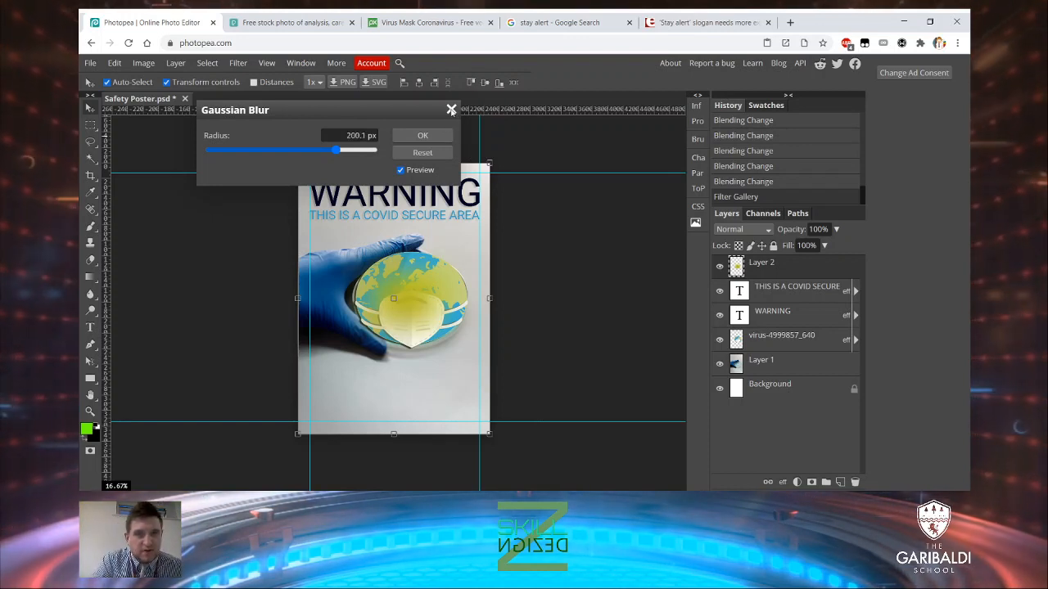
left_click(451, 109)
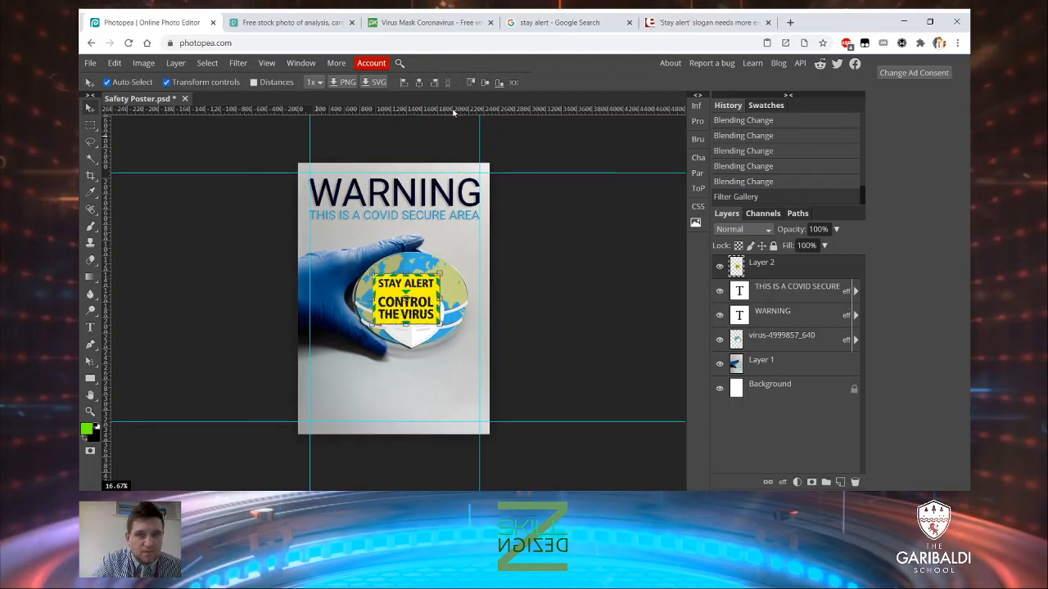
Try distorting the Stay Alert image's edge and lettering with Liquify at brush size 100, and discard the distortion
left_click(238, 64)
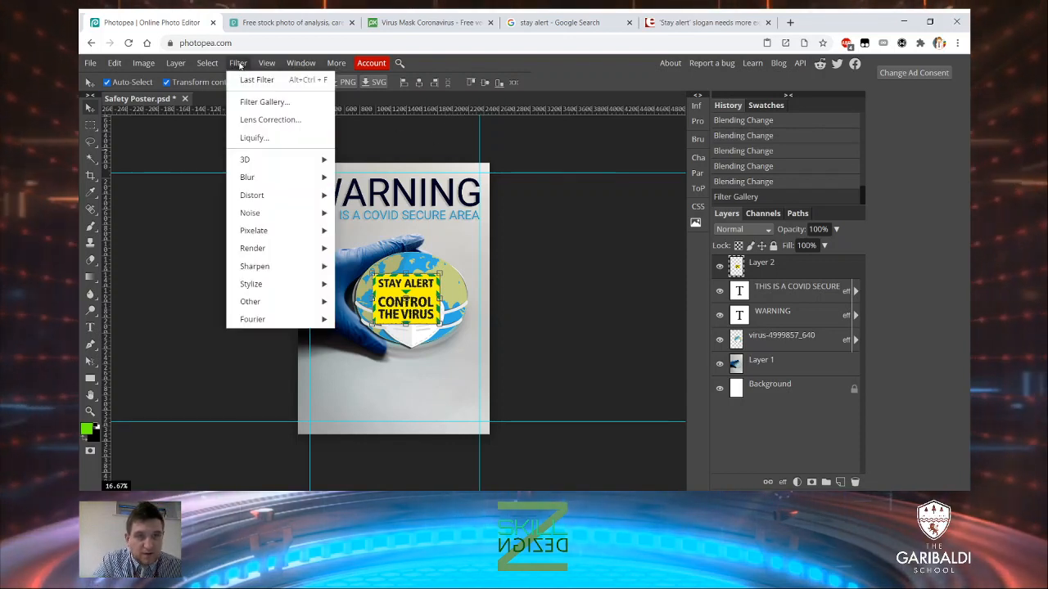
left_click(268, 143)
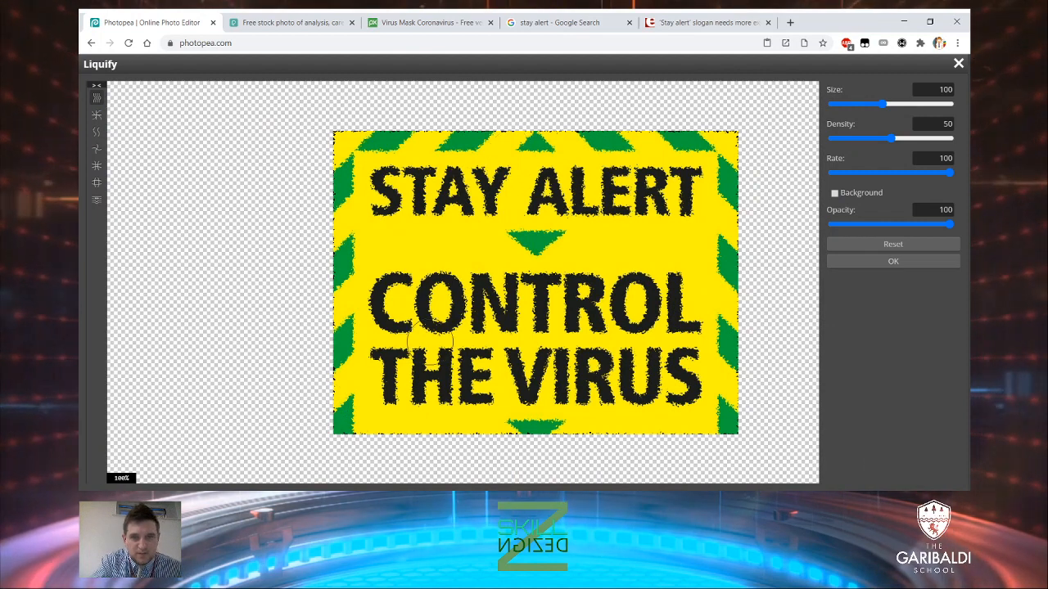
mouse_move(346, 437)
left_mouse_down()
mouse_move(327, 423)
mouse_move(176, 436)
left_mouse_up()
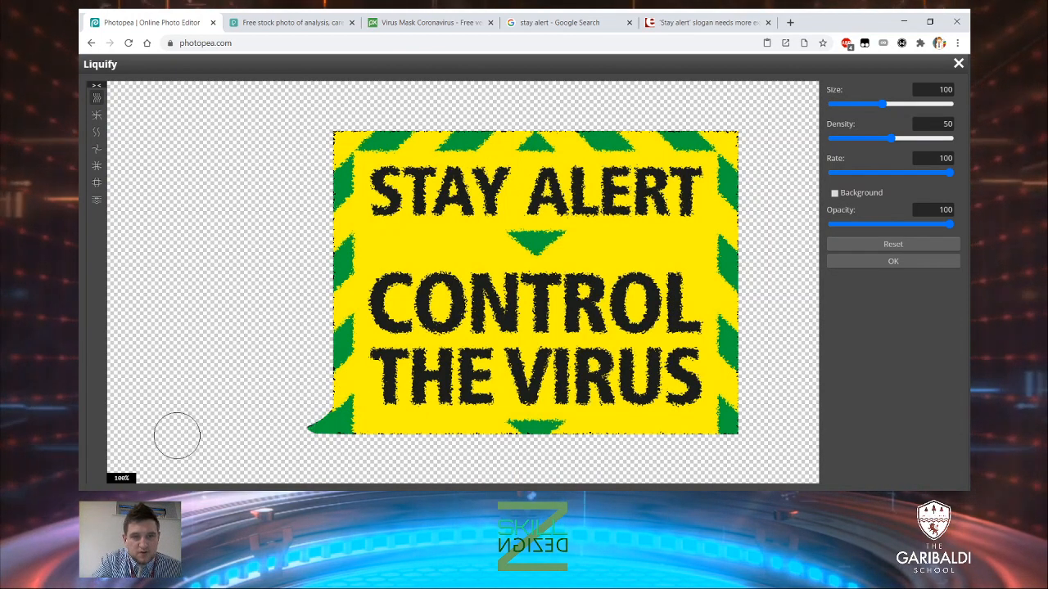
left_click_drag(348, 272, 264, 276)
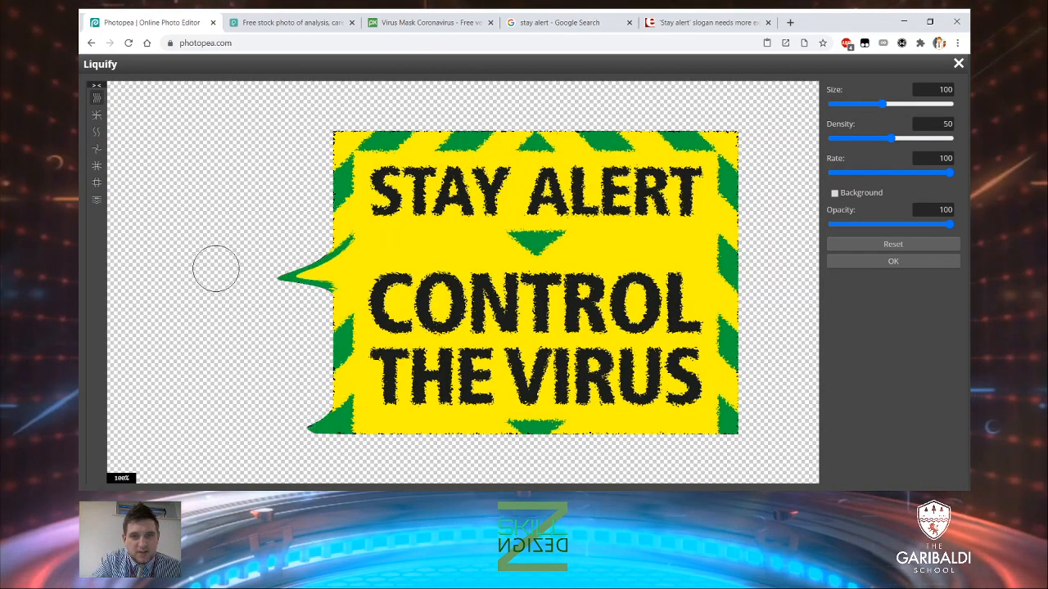
mouse_move(536, 236)
left_mouse_down()
mouse_move(537, 419)
mouse_move(350, 354)
left_mouse_up()
left_click_drag(440, 329, 400, 250)
mouse_move(390, 214)
left_mouse_down()
mouse_move(395, 175)
mouse_move(604, 274)
left_mouse_up()
left_click_drag(686, 199, 657, 247)
left_click_drag(628, 288, 647, 352)
left_click_drag(679, 396, 583, 378)
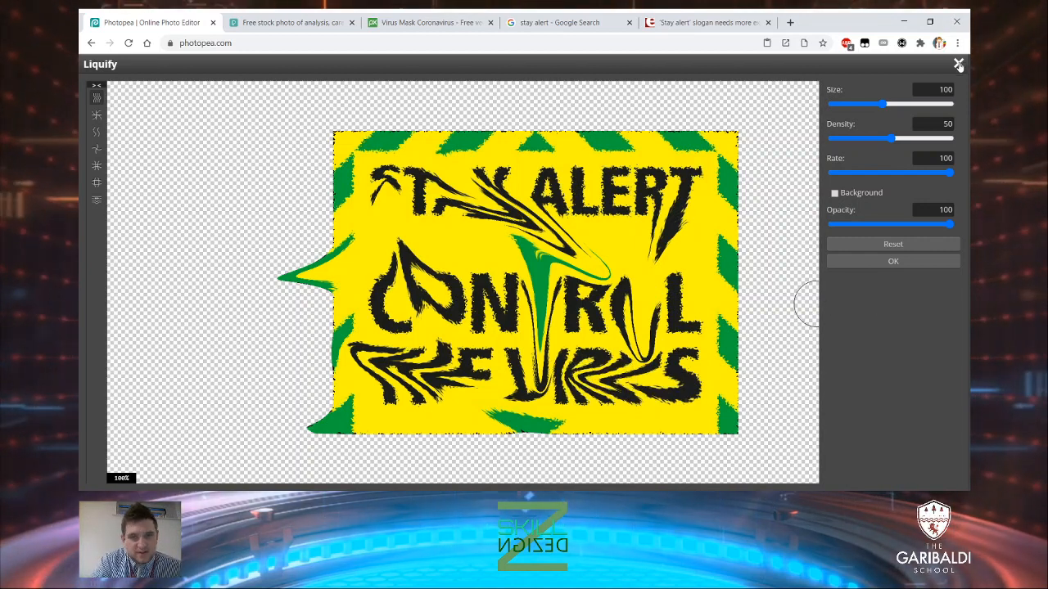
left_click(958, 66)
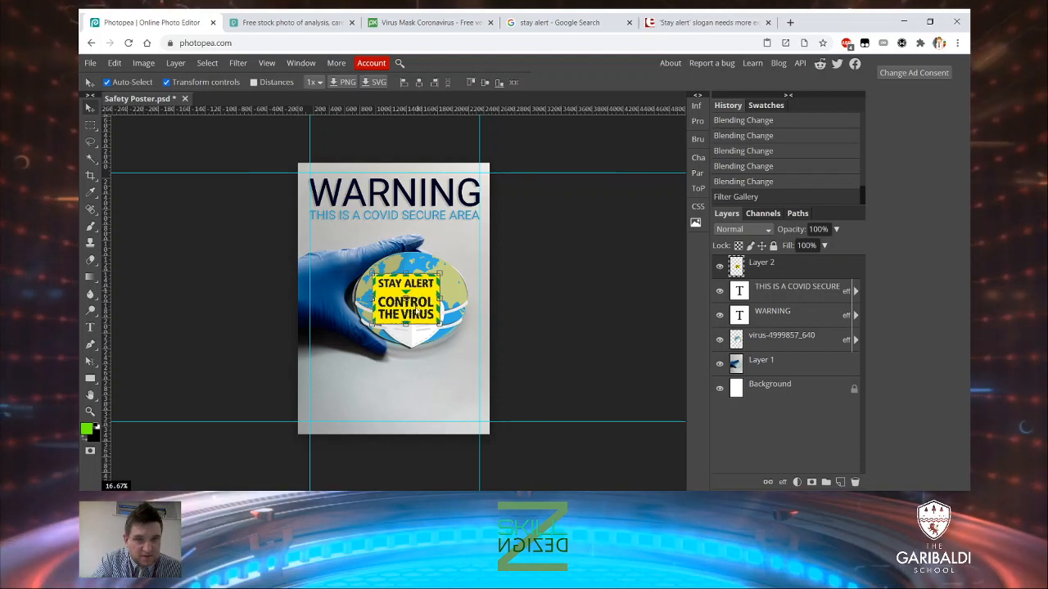
Move the Stay Alert image below the masked globe to rest on the lower guide, and save the poster as a PSD
left_click_drag(415, 312, 408, 393)
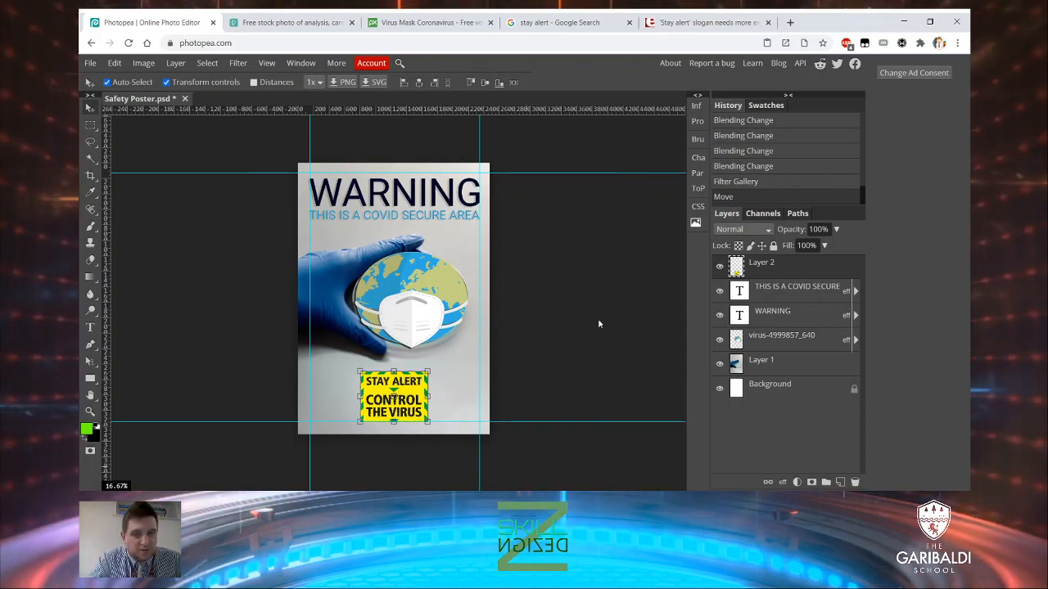
left_click(91, 64)
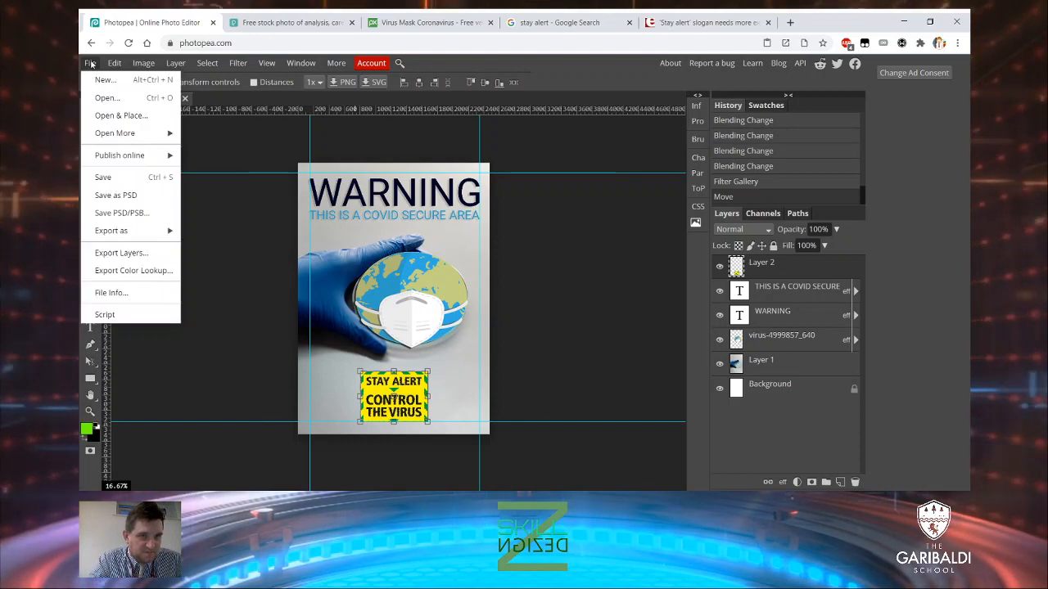
left_click(149, 199)
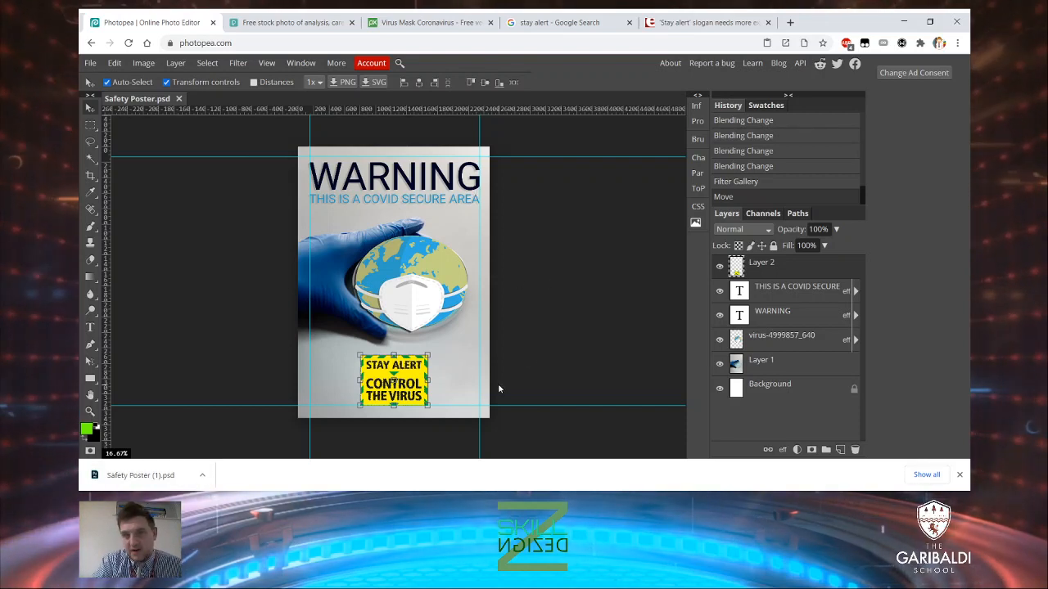
Export the poster as a JPG at 2480 × 3508 px with 70% quality
left_click(90, 64)
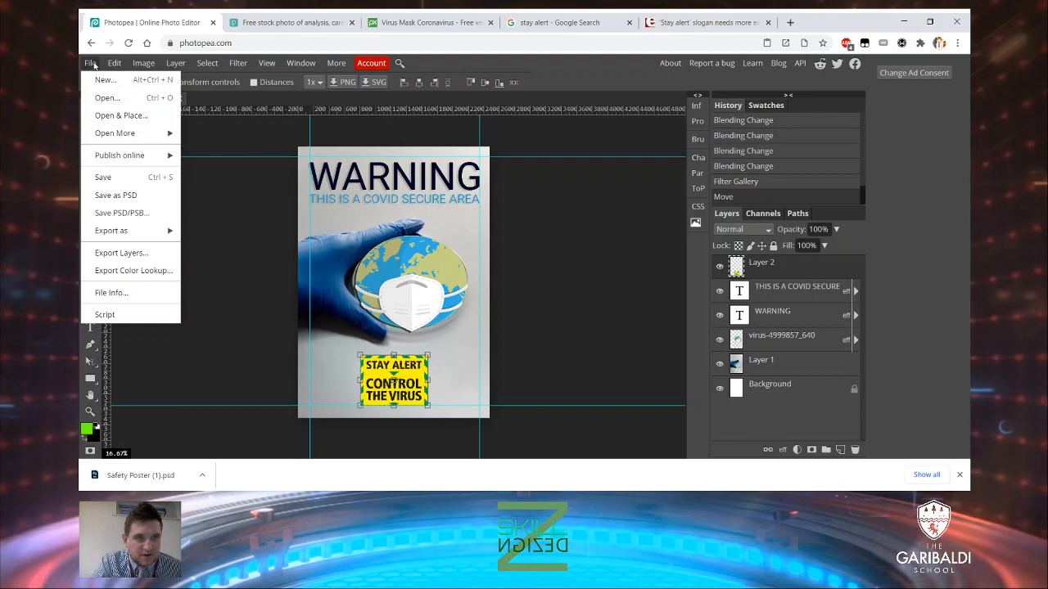
mouse_move(125, 237)
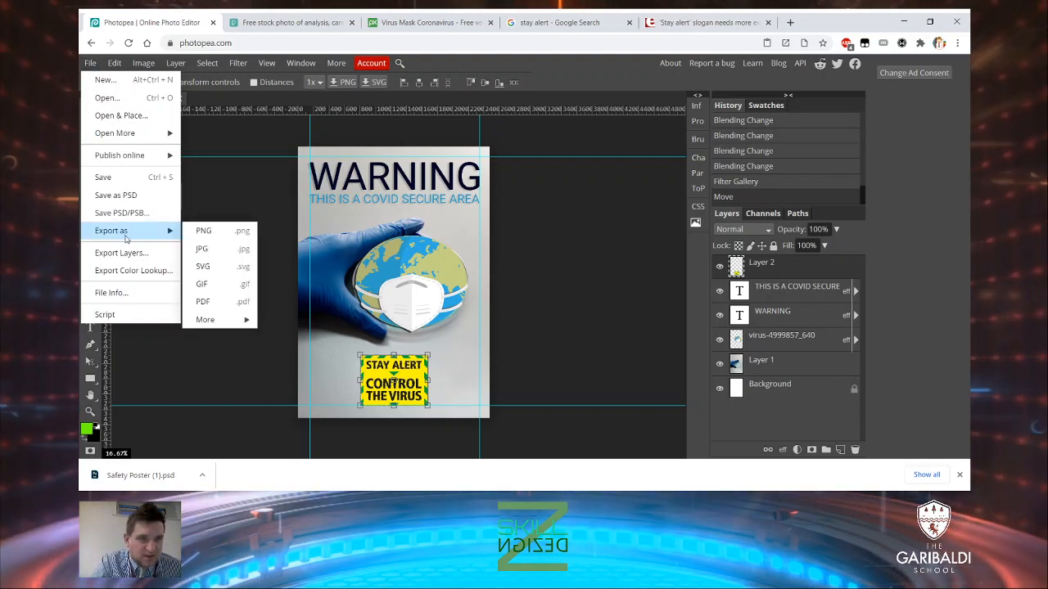
left_click(203, 249)
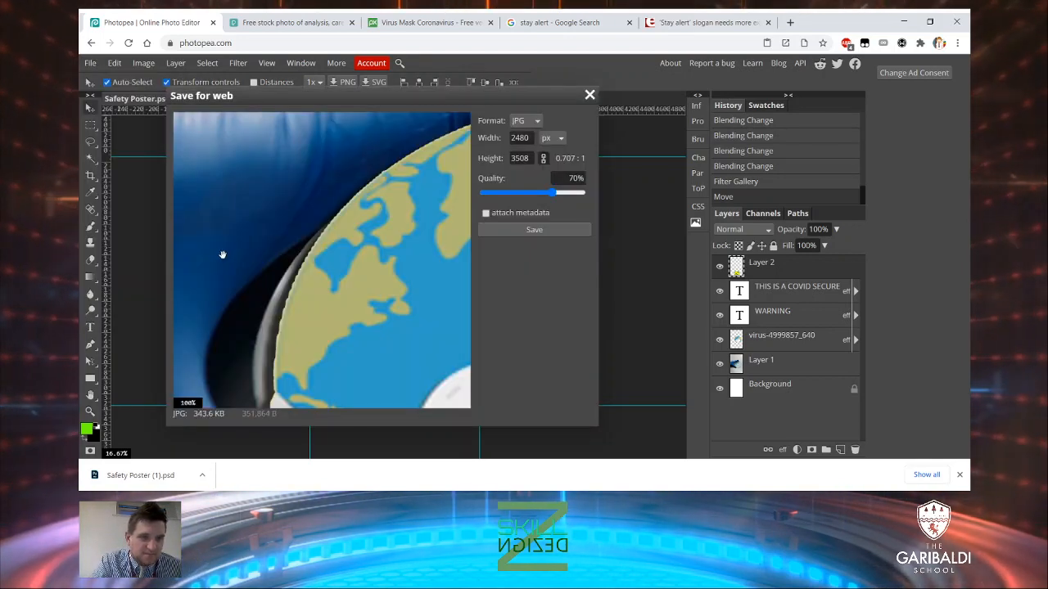
left_click(544, 232)
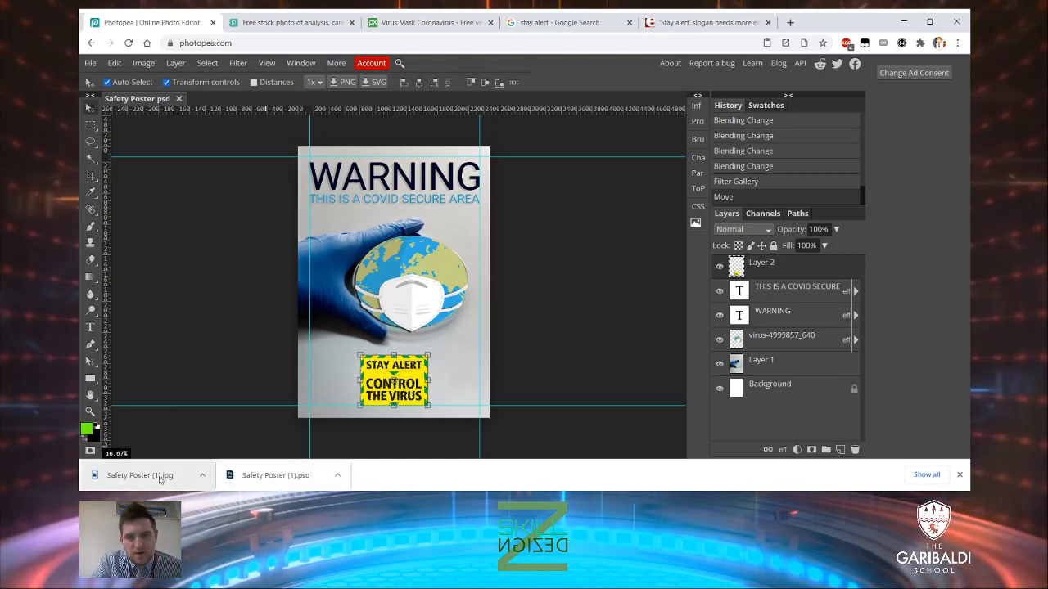
Close the poster document, dismiss the browser's downloads bar and open a file from the computer
left_click(178, 99)
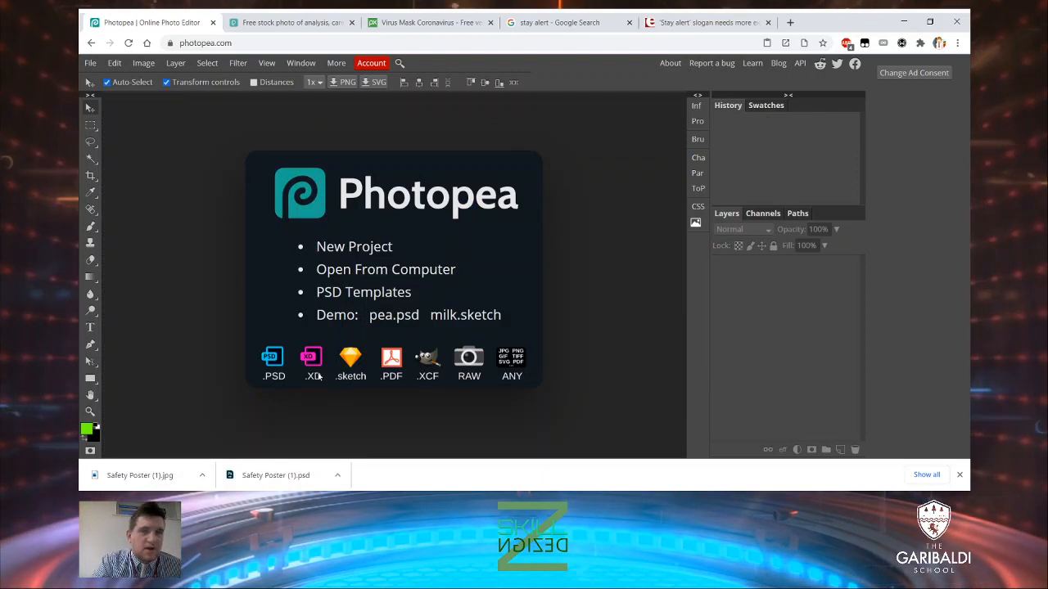
left_click(959, 475)
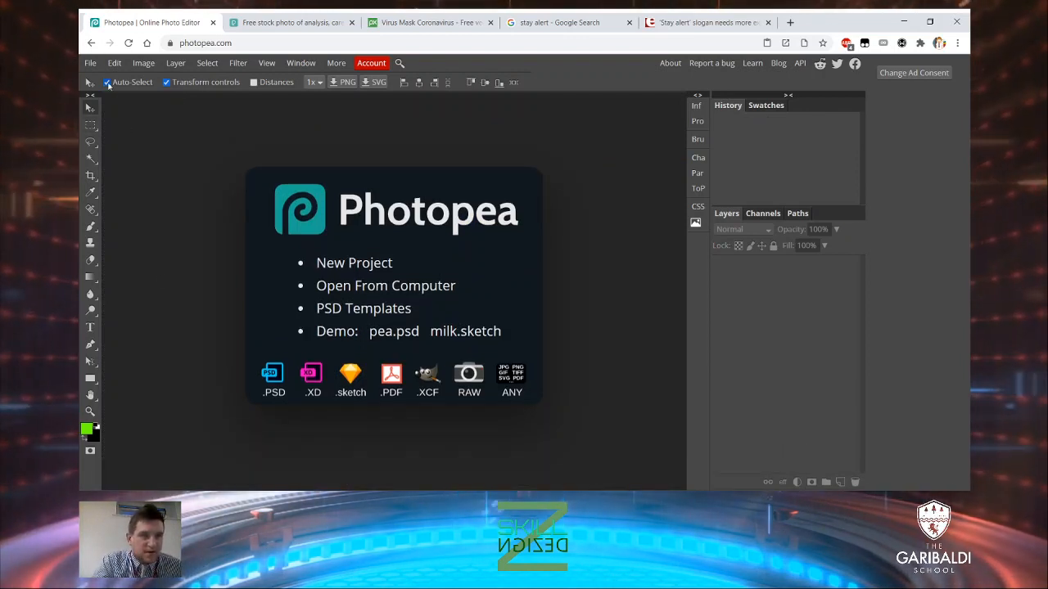
left_click(91, 65)
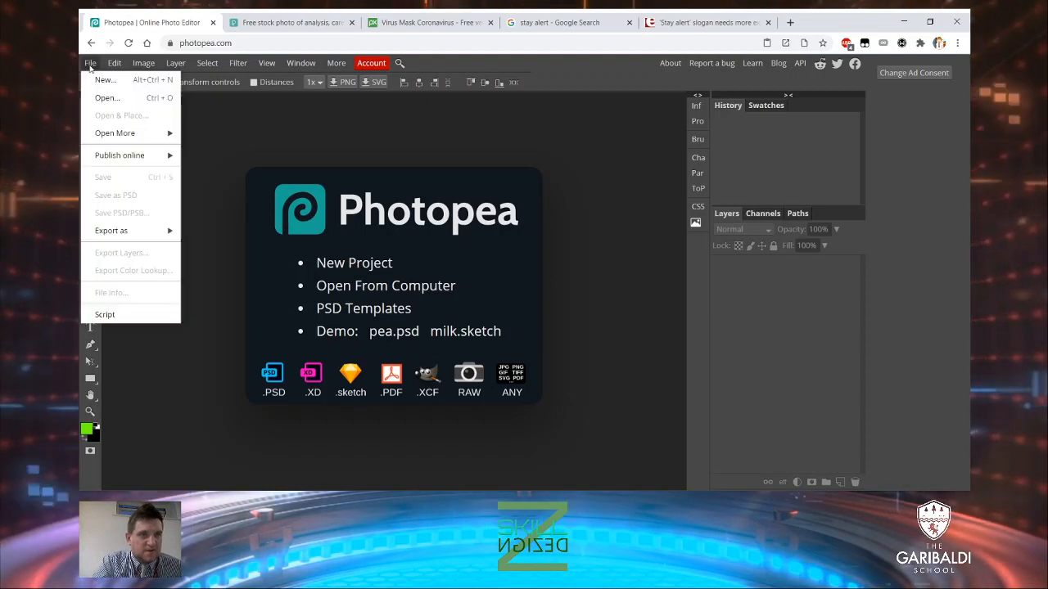
left_click(122, 99)
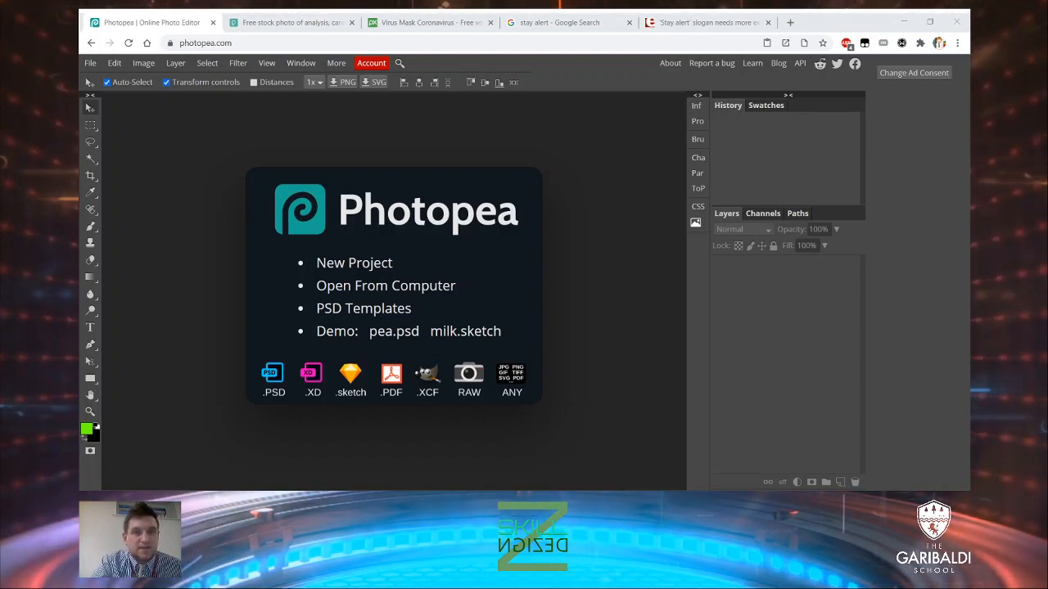
key("alt+Tab")
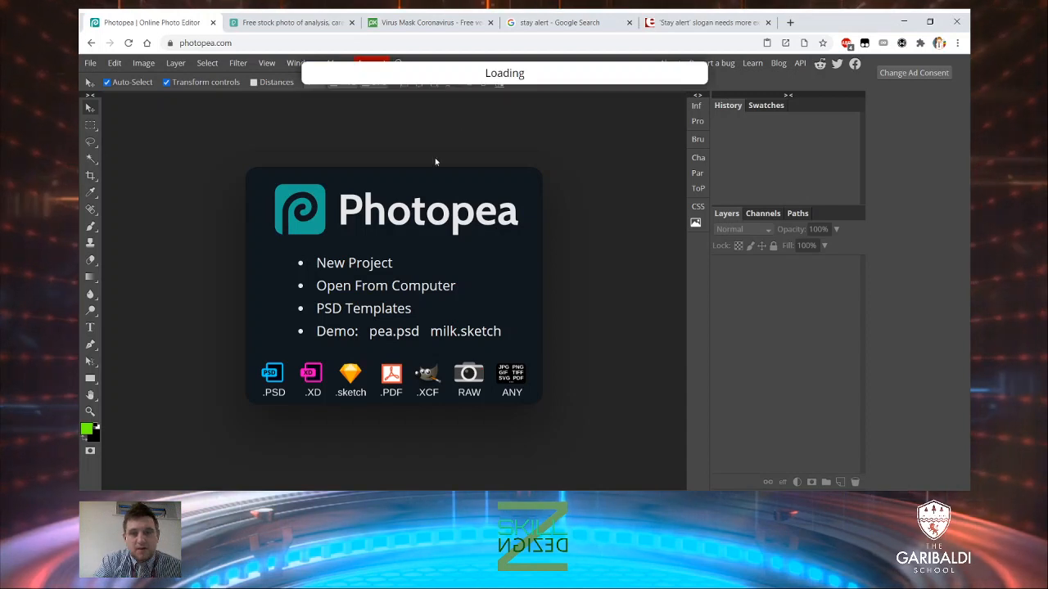